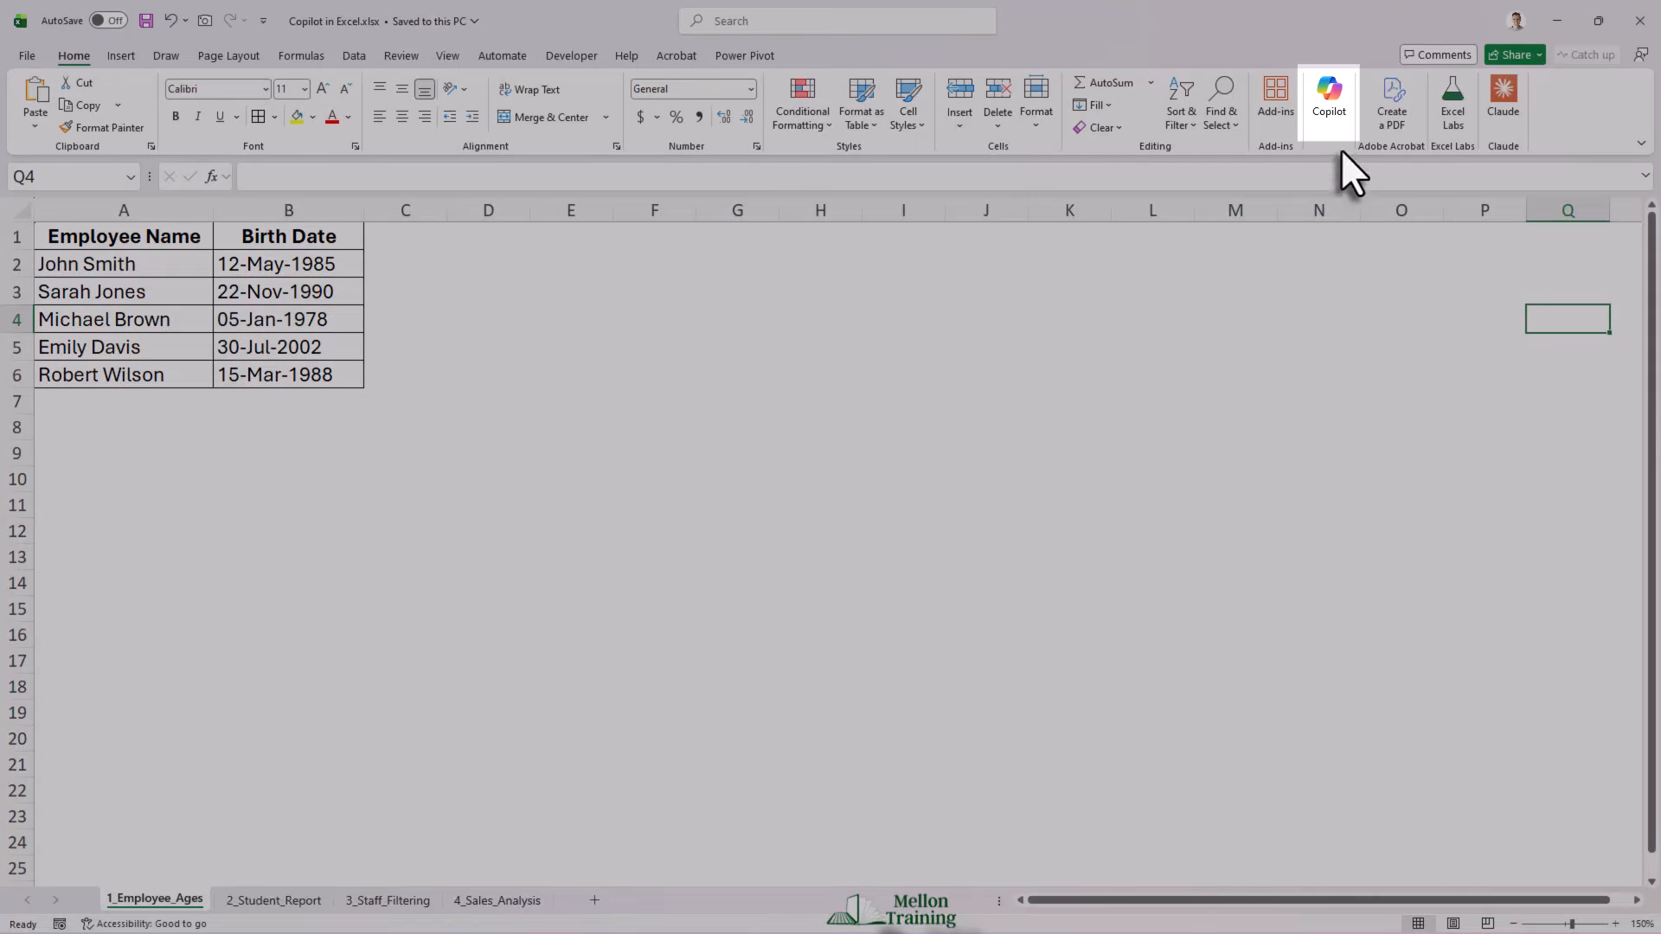
Step: Open Copilot, widen its pane, submit "Calculate the age of these employees." and accept the Age column
{"action": "left_click", "coordinate": [1323, 114]}
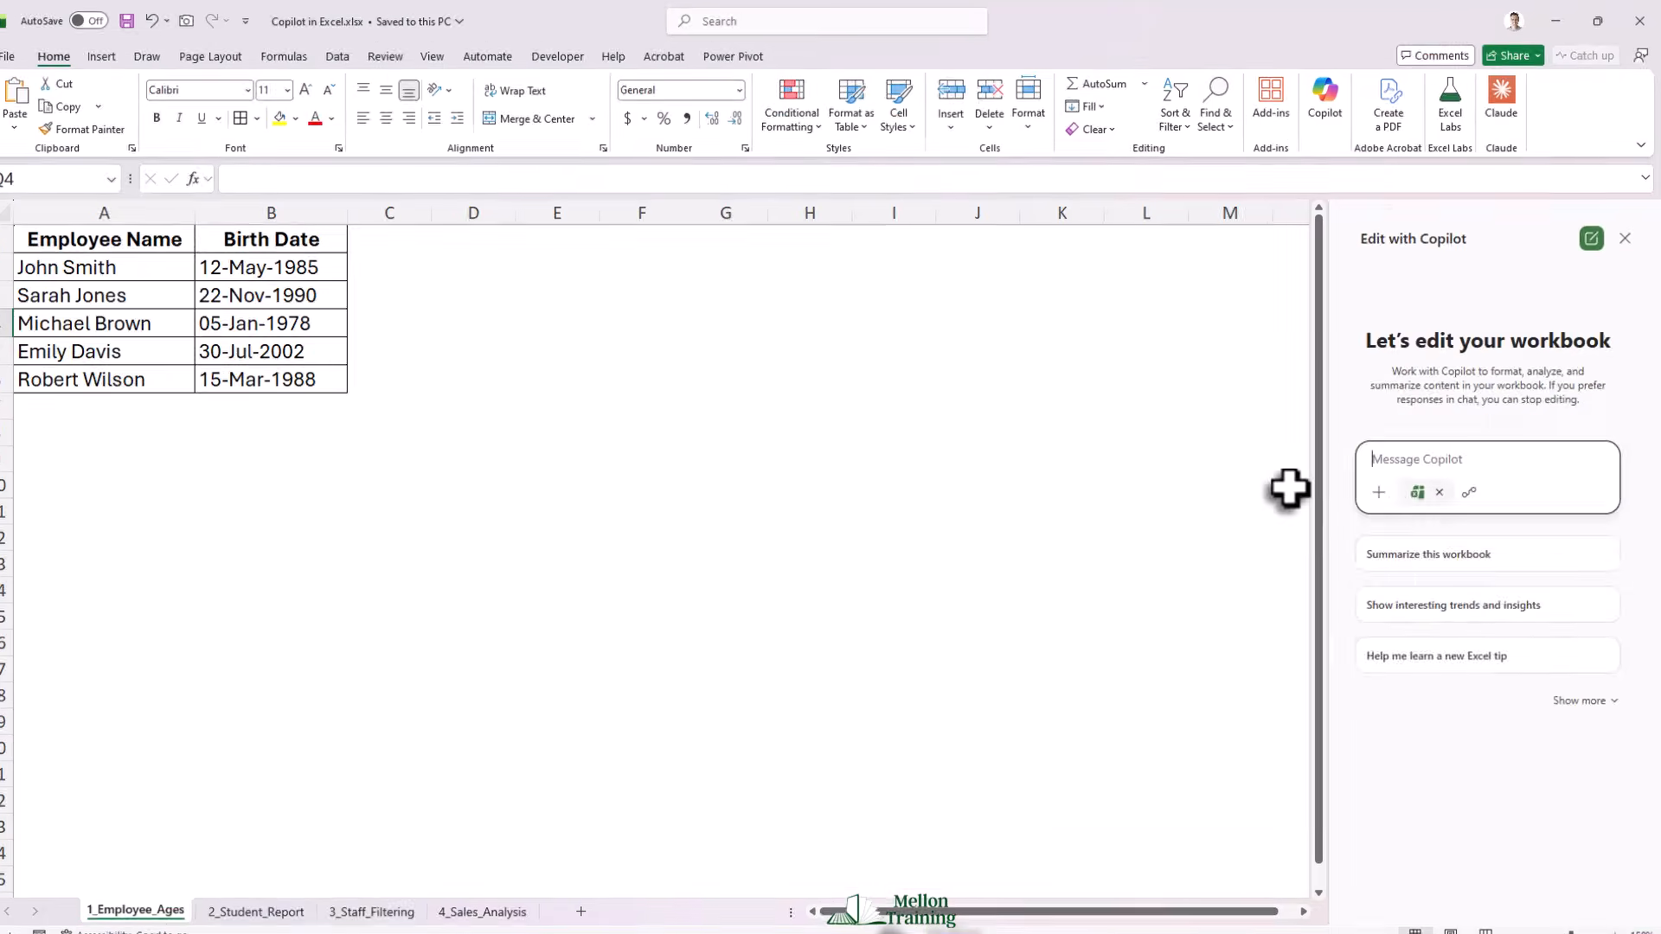
{"action": "left_click_drag", "start_coordinate": [1210, 651], "coordinate": [1023, 650]}
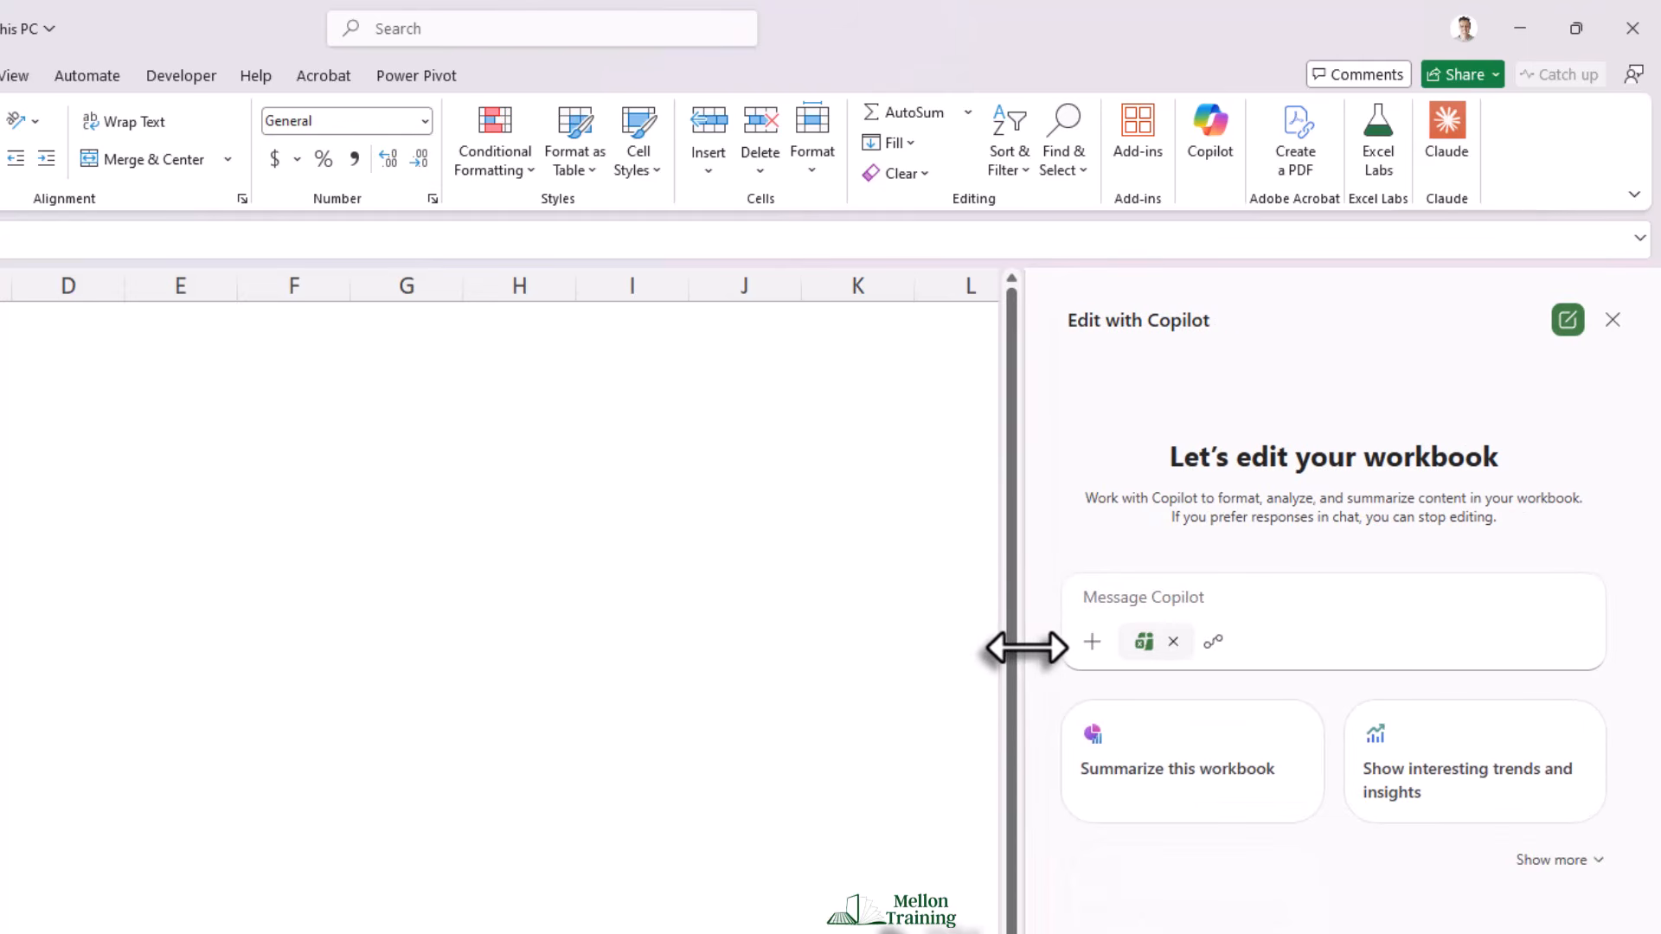
{"action": "left_click", "coordinate": [1181, 606]}
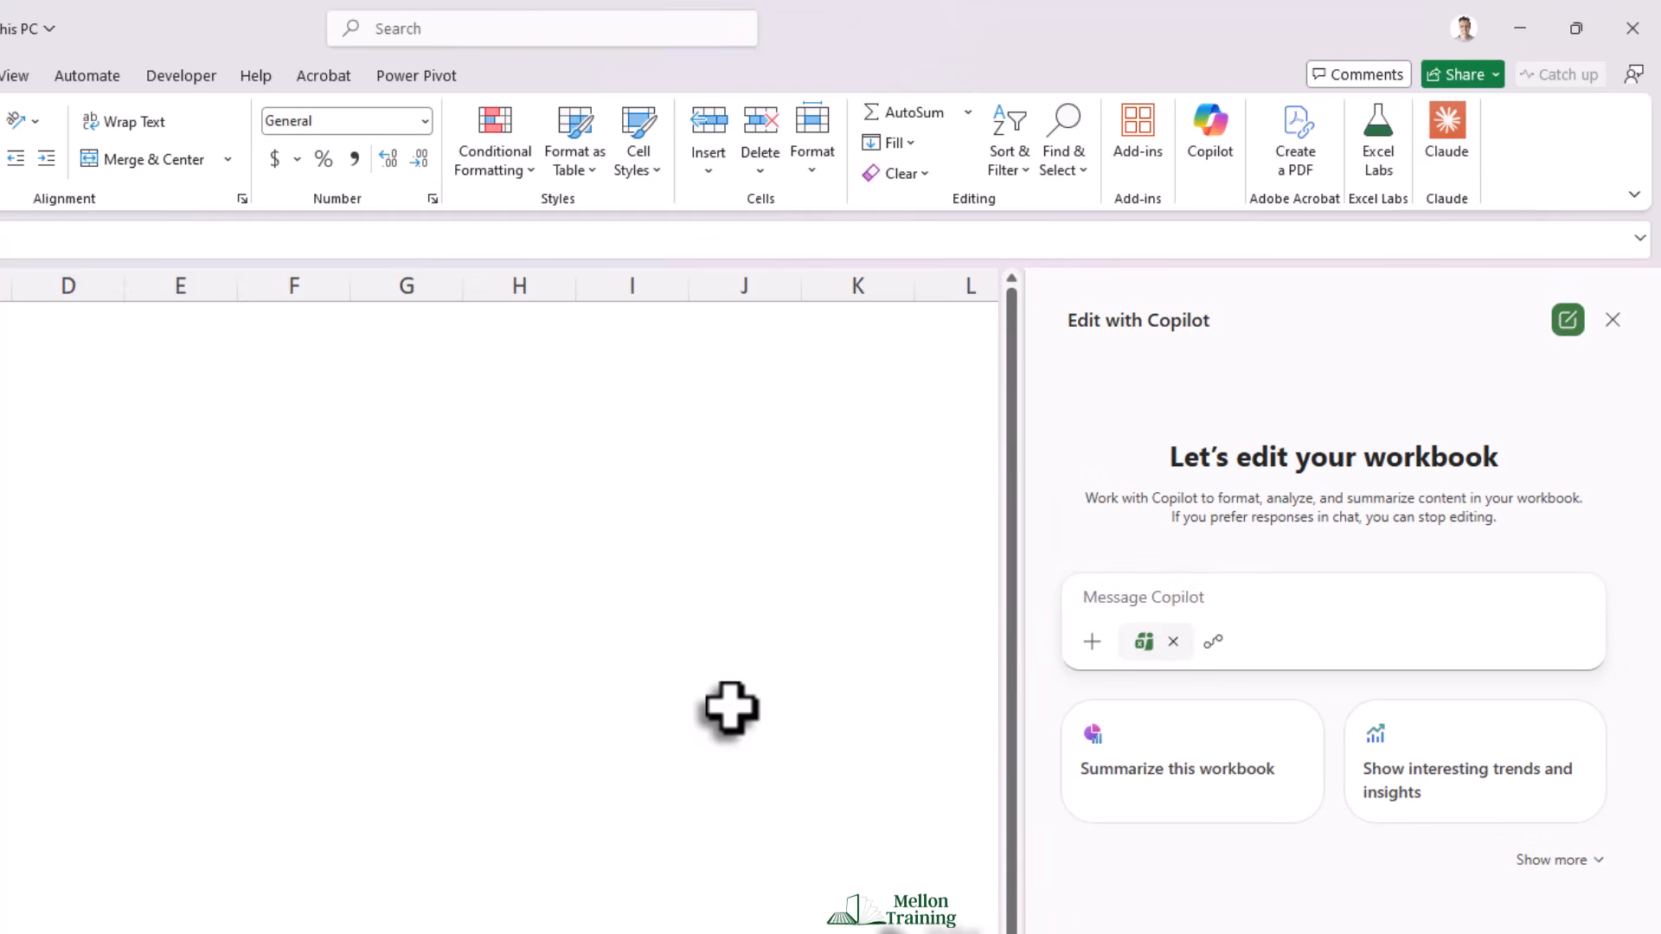
{"action": "type", "text": "Calculate the age of these employees."}
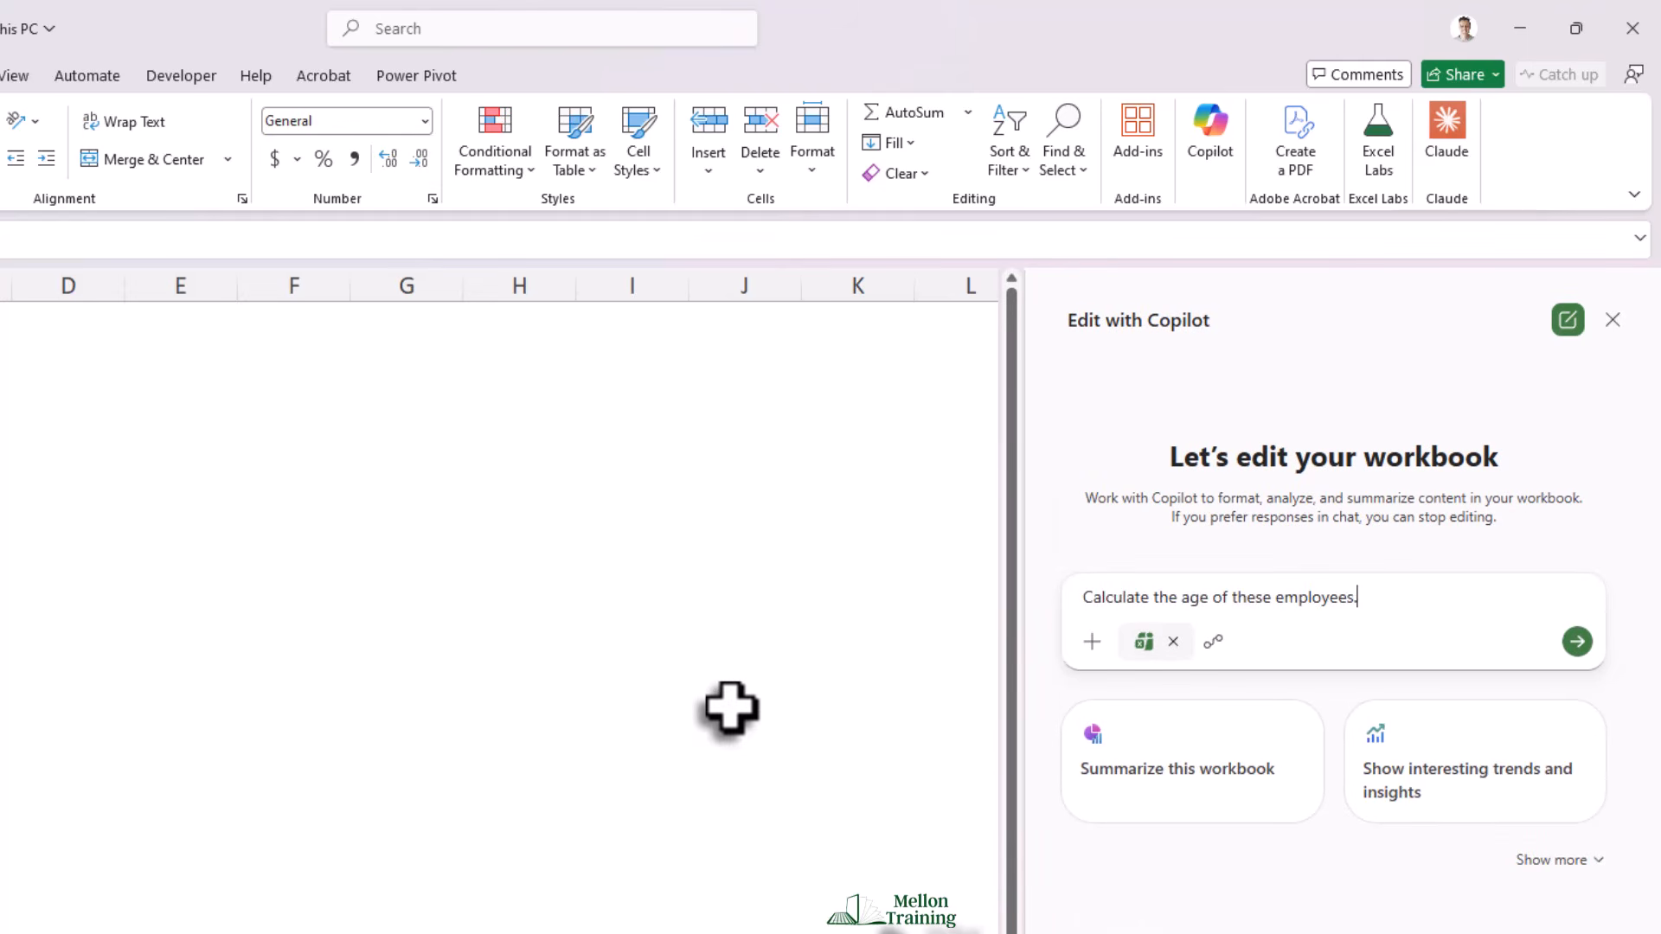
{"action": "left_click", "coordinate": [1577, 643]}
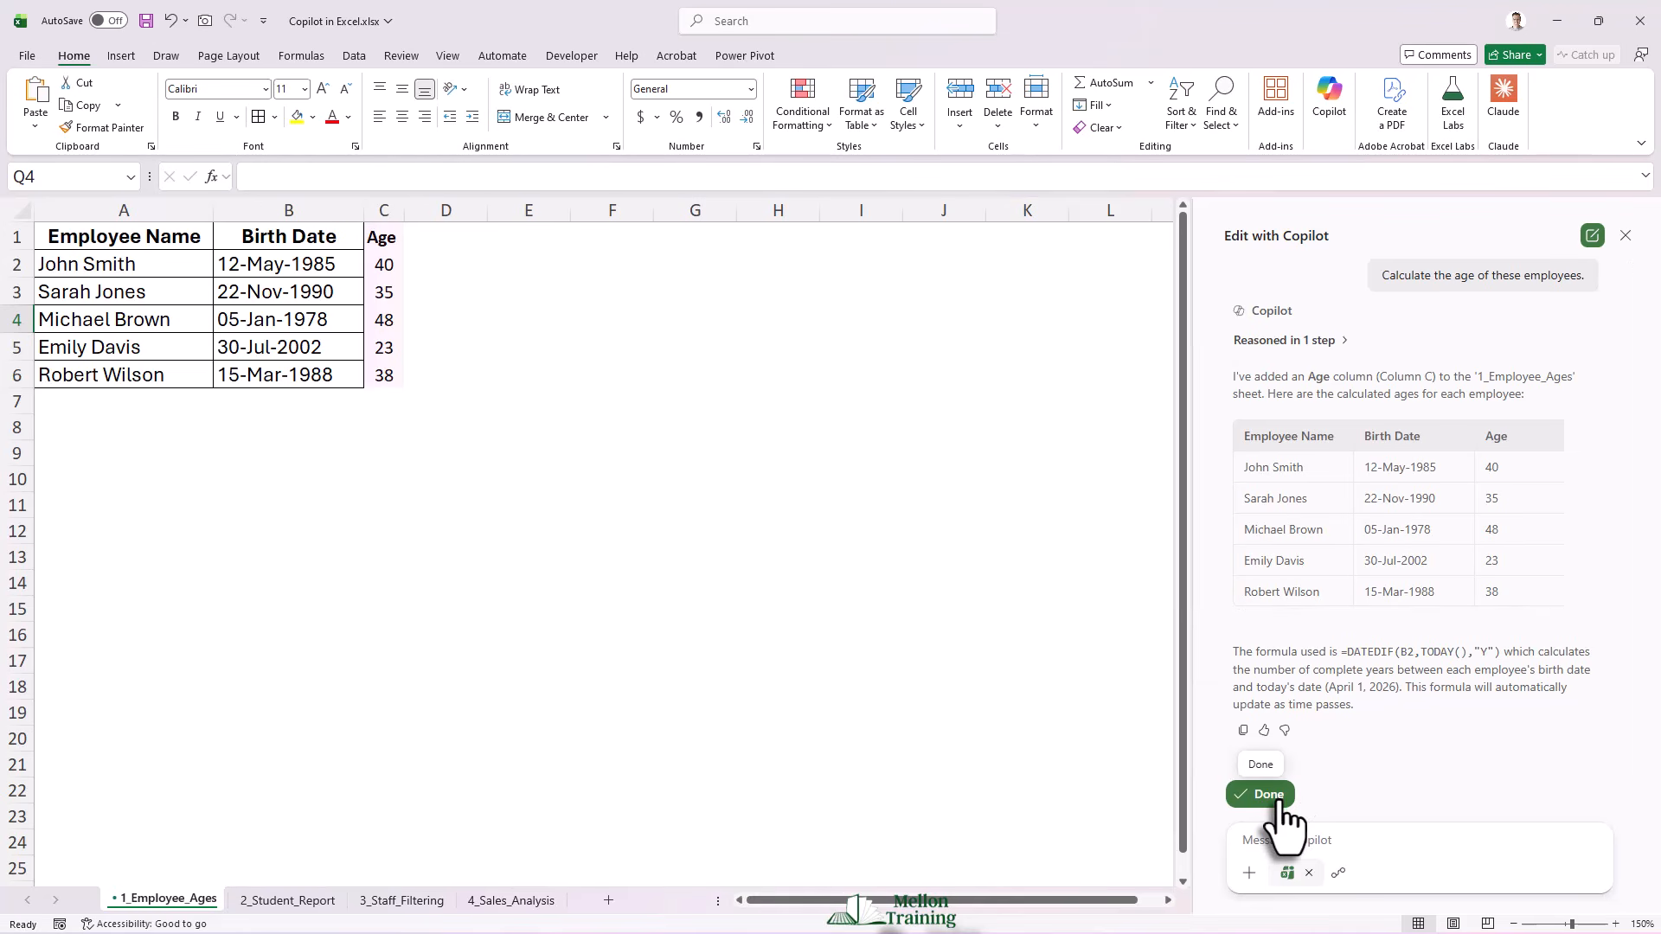
{"action": "left_click", "coordinate": [1280, 801]}
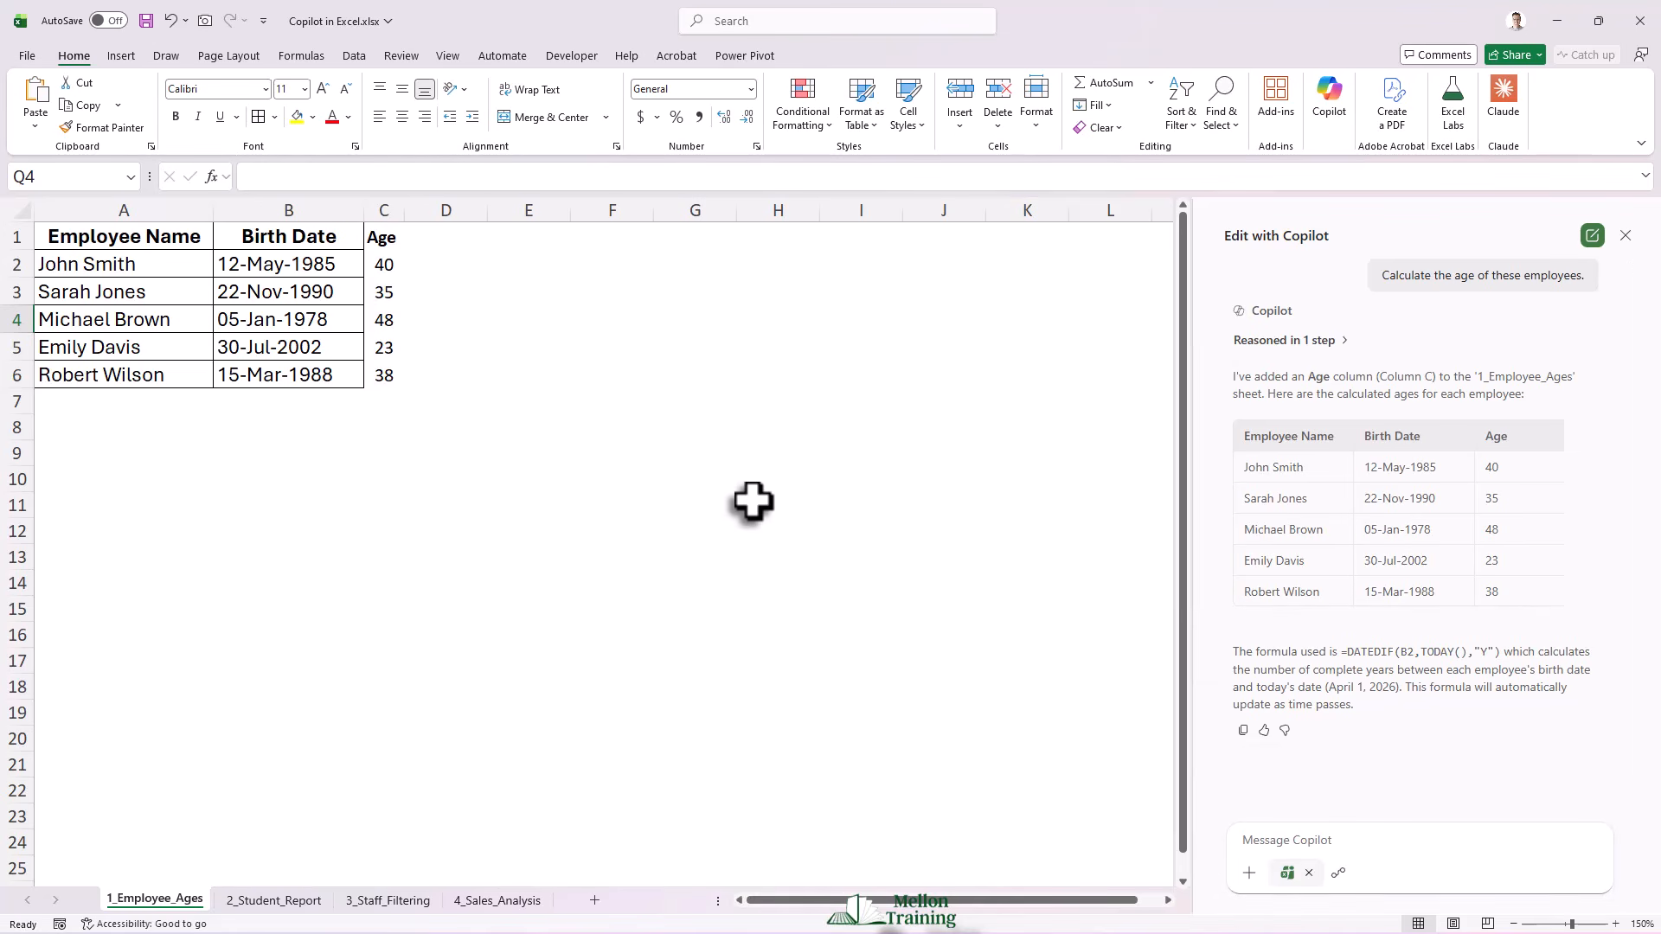
Step: Widen column C and check the age formulas in cells C2 to C6
{"action": "left_click", "coordinate": [383, 265]}
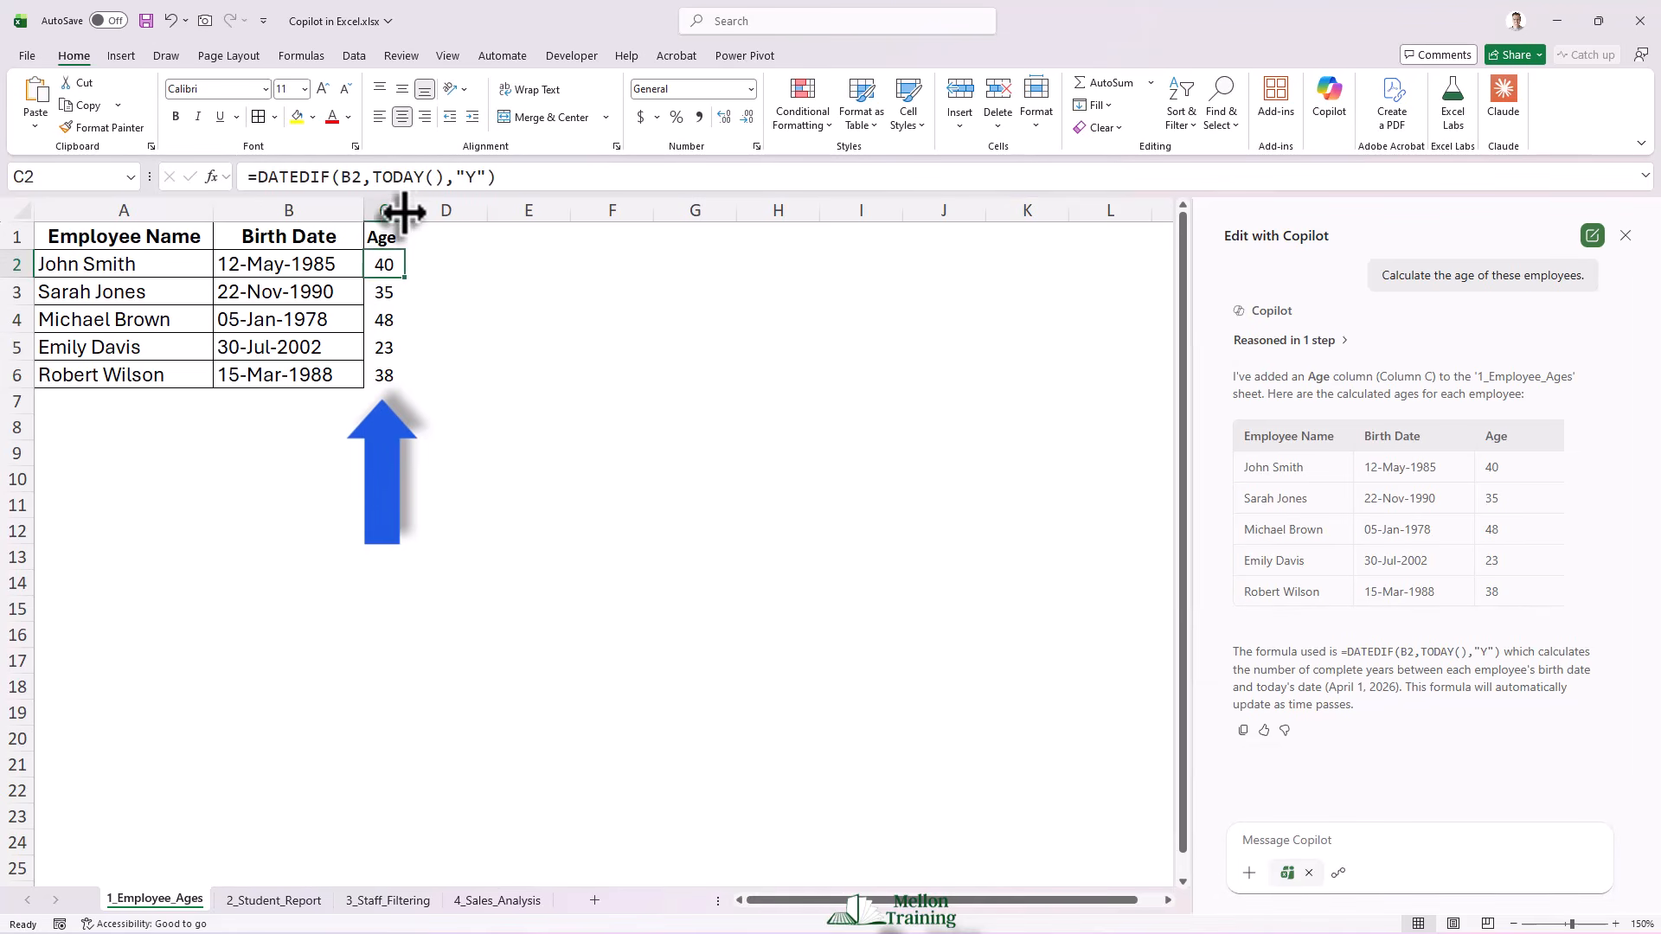
{"action": "left_click_drag", "start_coordinate": [404, 210], "coordinate": [452, 210]}
{"action": "left_click", "coordinate": [415, 300]}
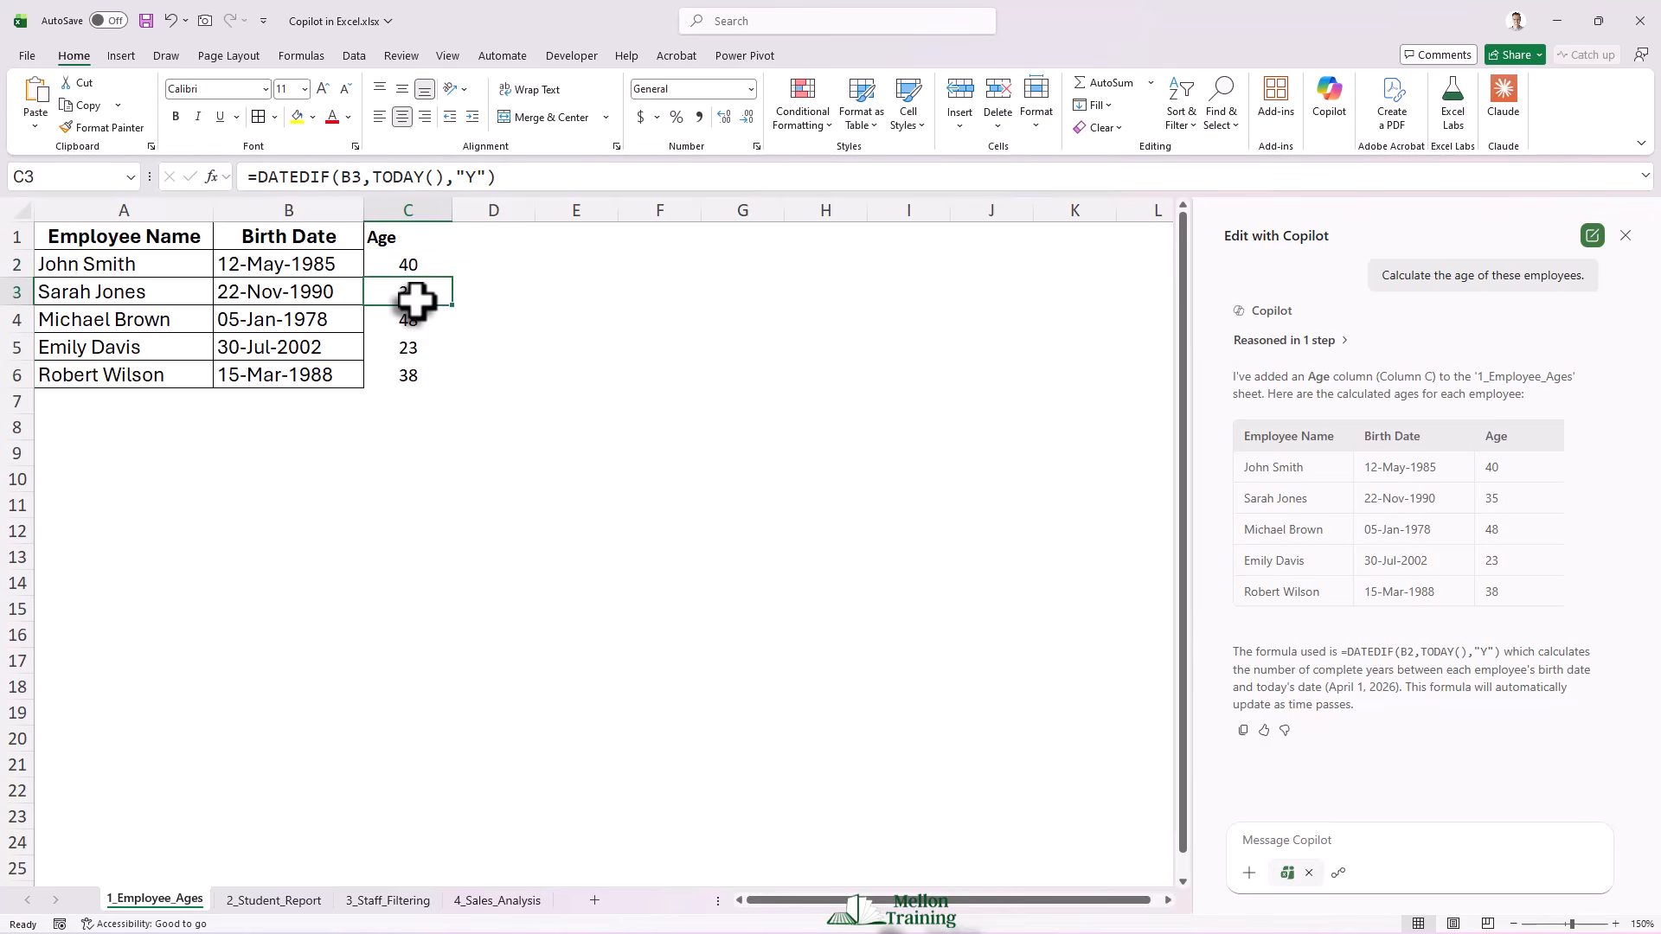
{"action": "left_click", "coordinate": [407, 320]}
{"action": "left_click", "coordinate": [410, 347]}
{"action": "left_click", "coordinate": [415, 374]}
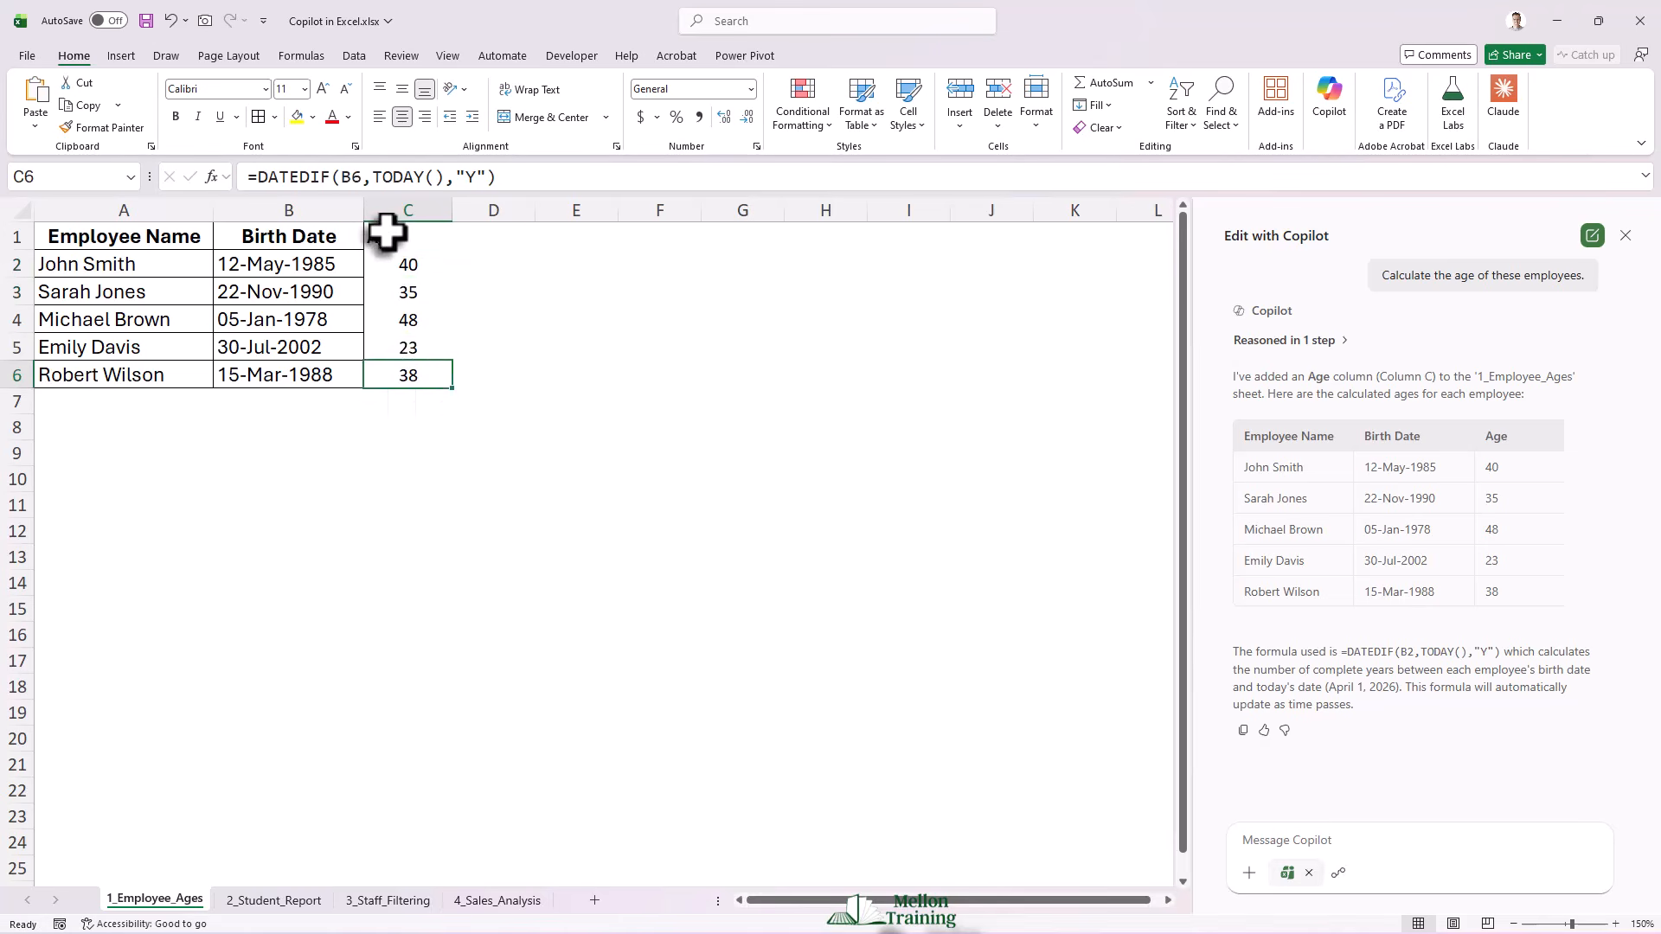
Step: Add all borders and centre alignment to C1:C6, and recheck the formula in each age cell
{"action": "left_click_drag", "start_coordinate": [387, 232], "coordinate": [408, 374]}
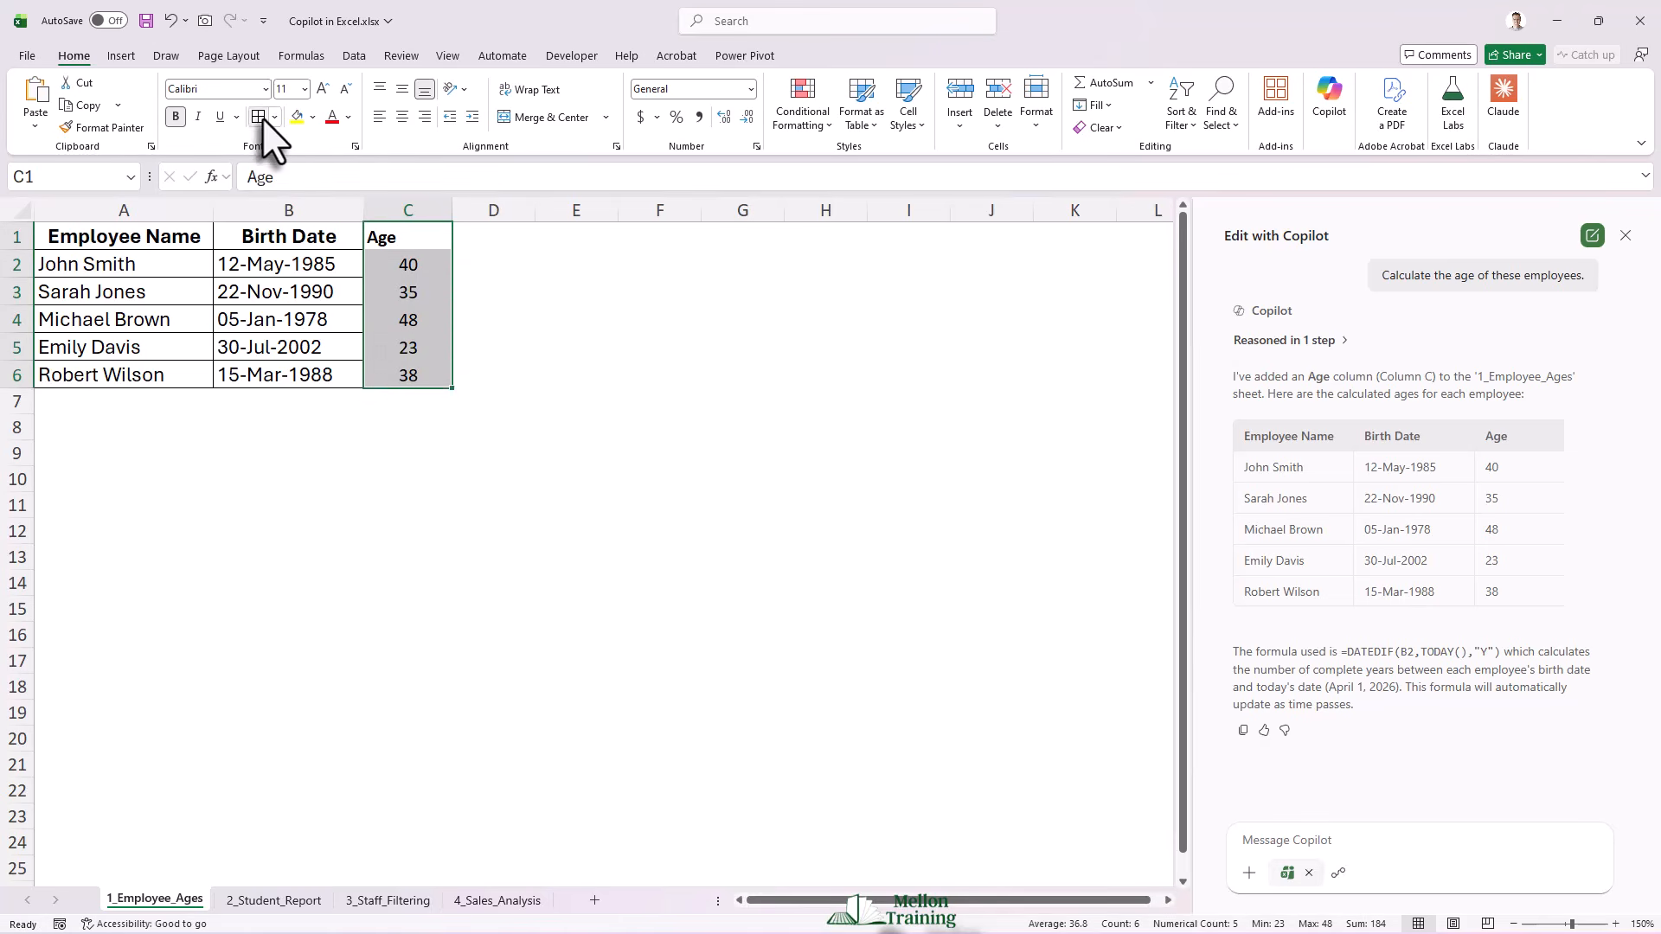
{"action": "left_click", "coordinate": [260, 117]}
{"action": "left_click", "coordinate": [402, 117]}
{"action": "left_click", "coordinate": [403, 88]}
{"action": "left_click", "coordinate": [414, 268]}
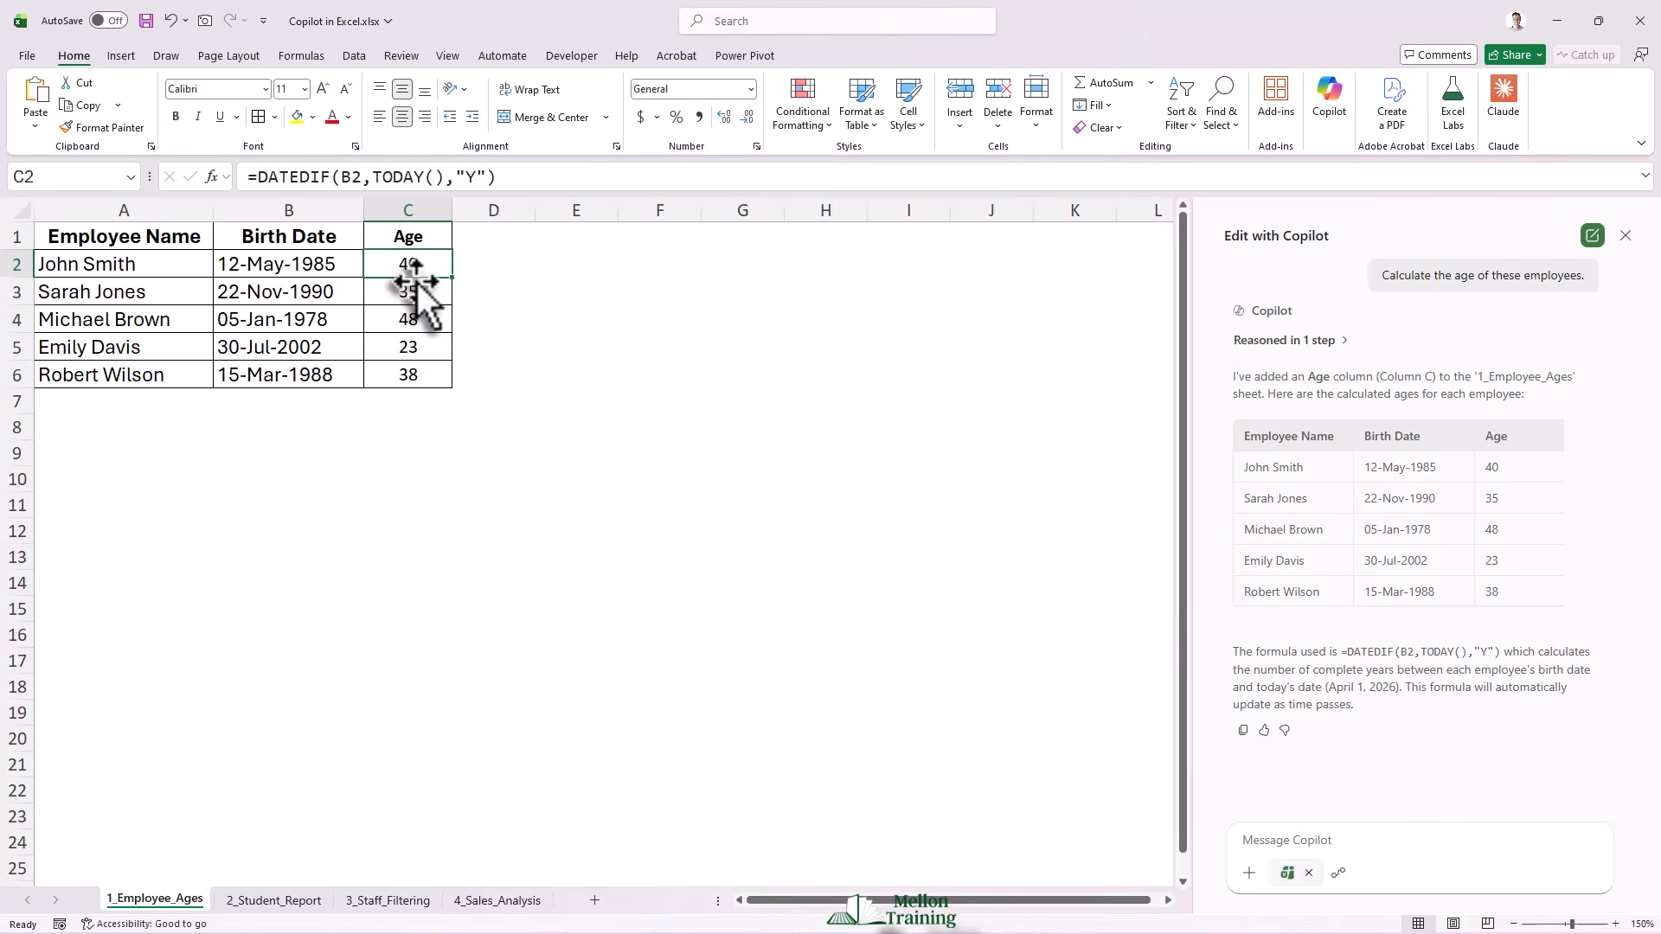
{"action": "left_click", "coordinate": [412, 291]}
{"action": "left_click", "coordinate": [415, 319]}
{"action": "left_click", "coordinate": [417, 347]}
{"action": "left_click", "coordinate": [415, 374]}
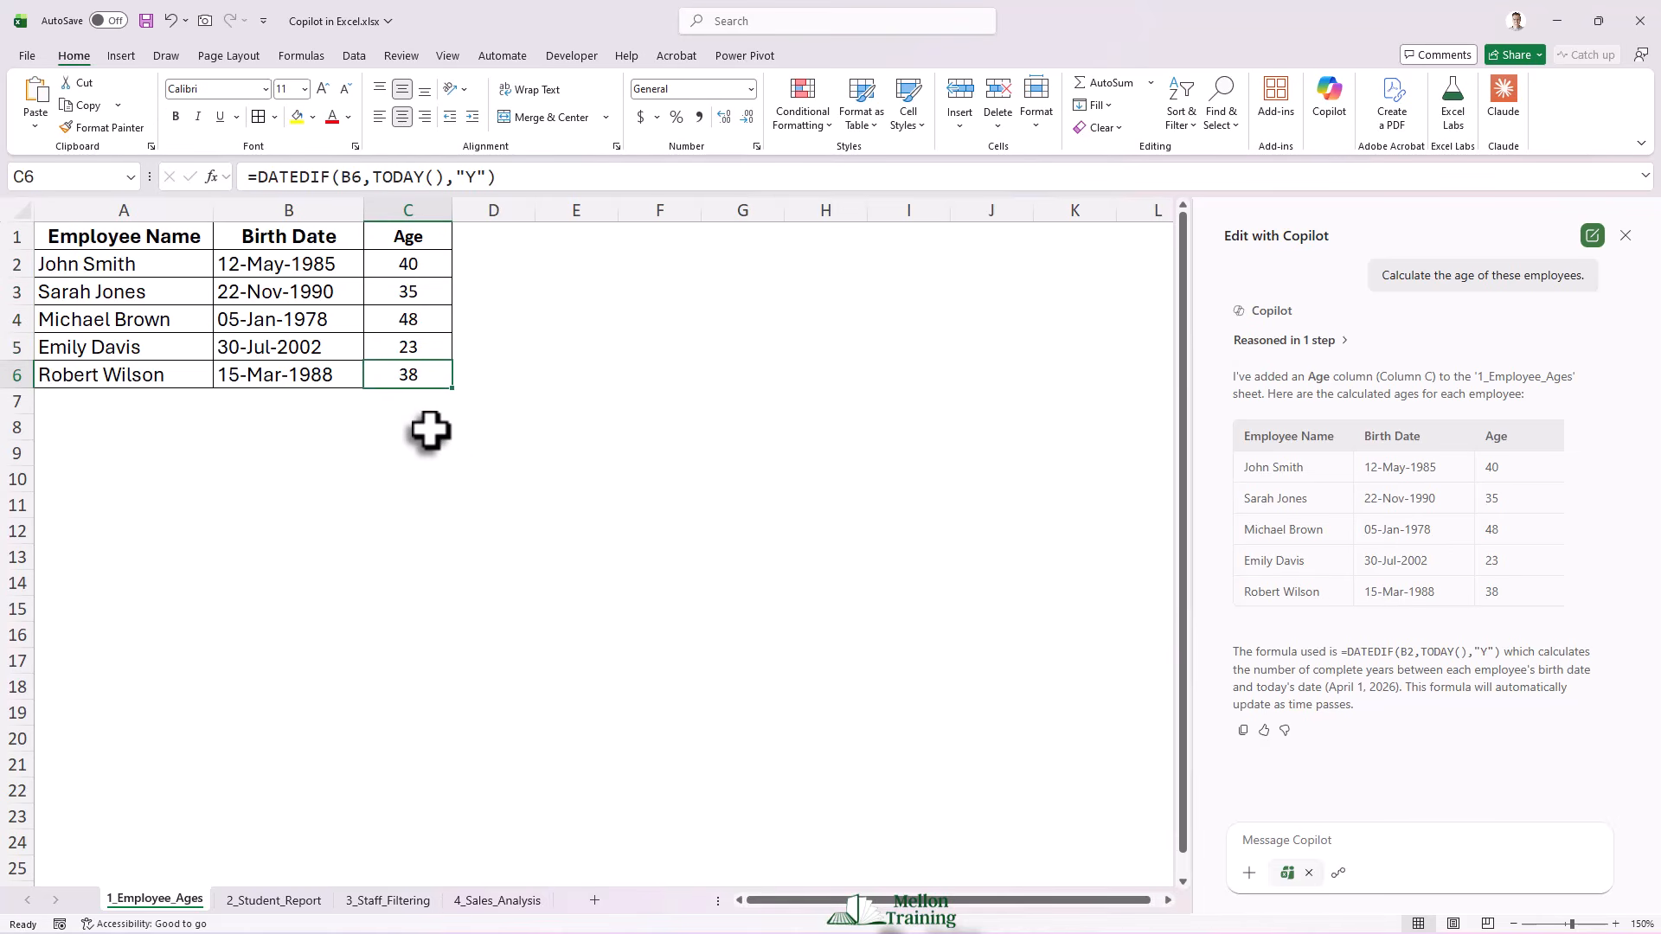
Step: On 2_Student_Report, ask Copilot in a new chat for students' total percentages and grades based on the Grading Scale table, saving the file before continuing
{"action": "left_click", "coordinate": [275, 901]}
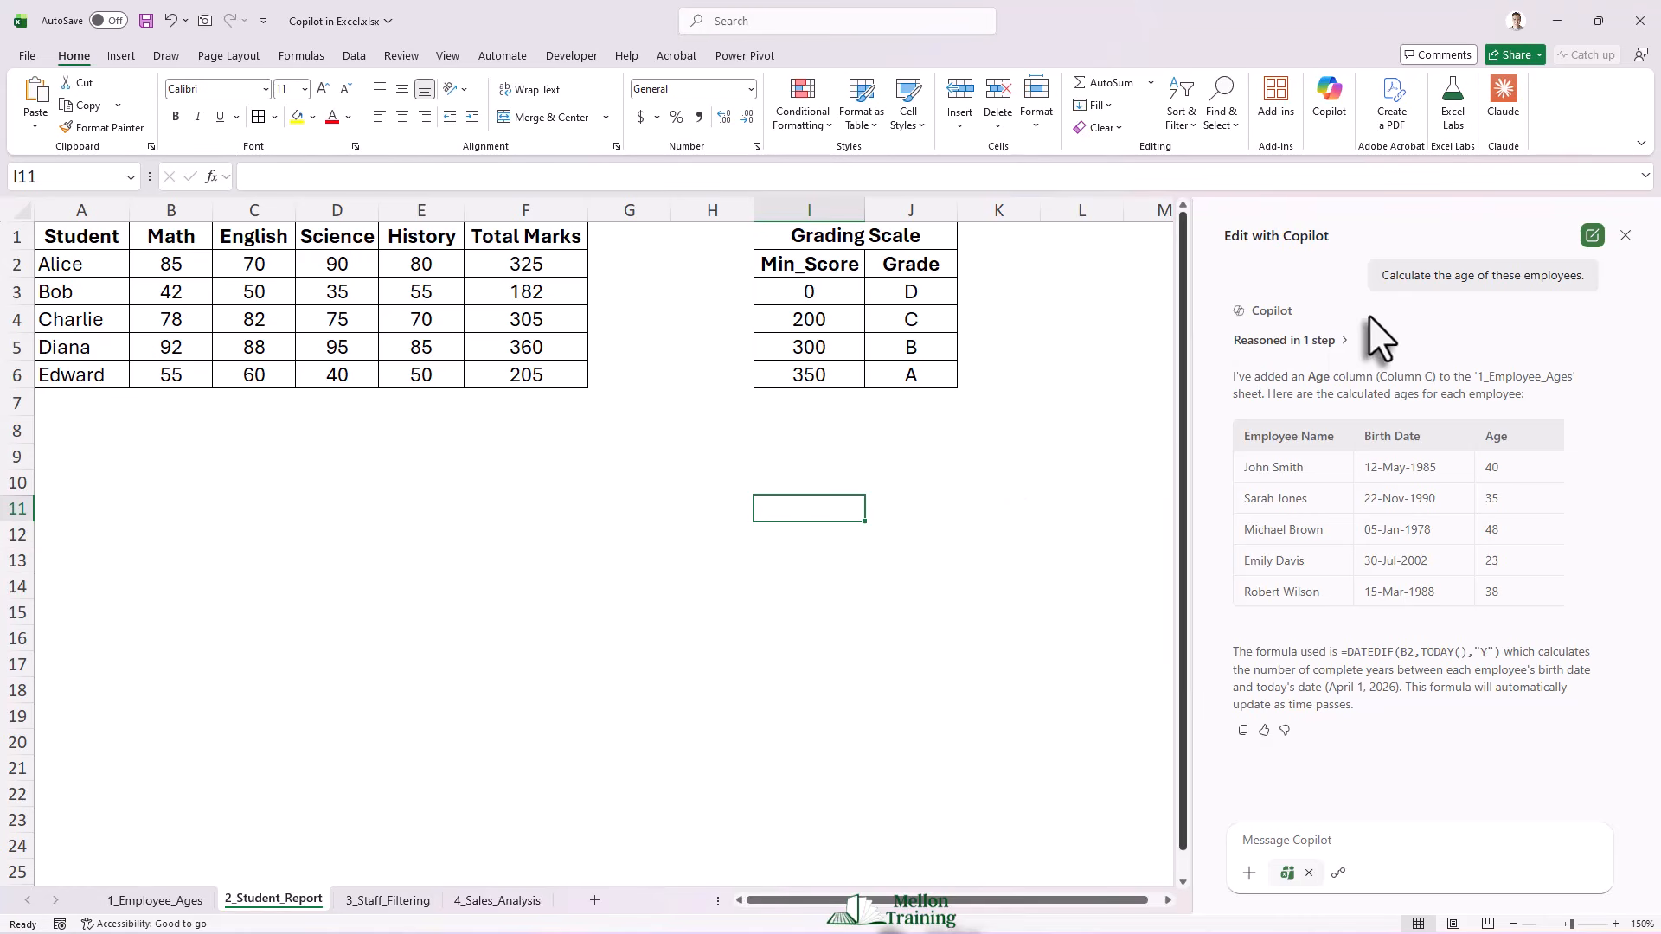
{"action": "left_click", "coordinate": [1593, 237]}
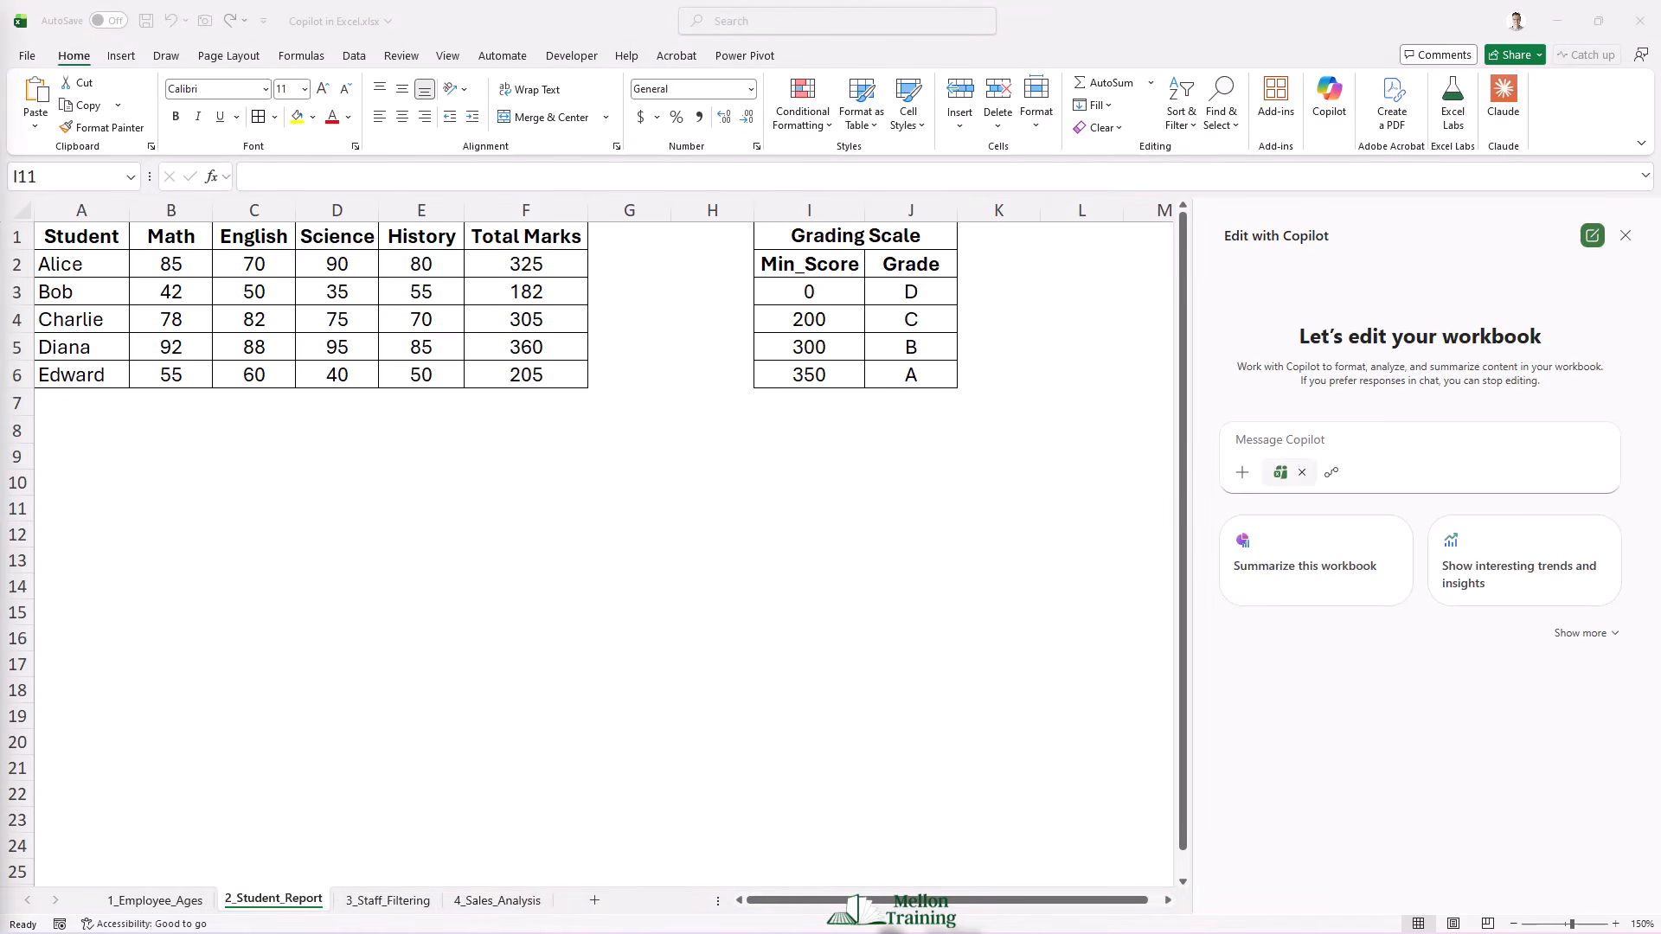
{"action": "left_click", "coordinate": [1269, 445]}
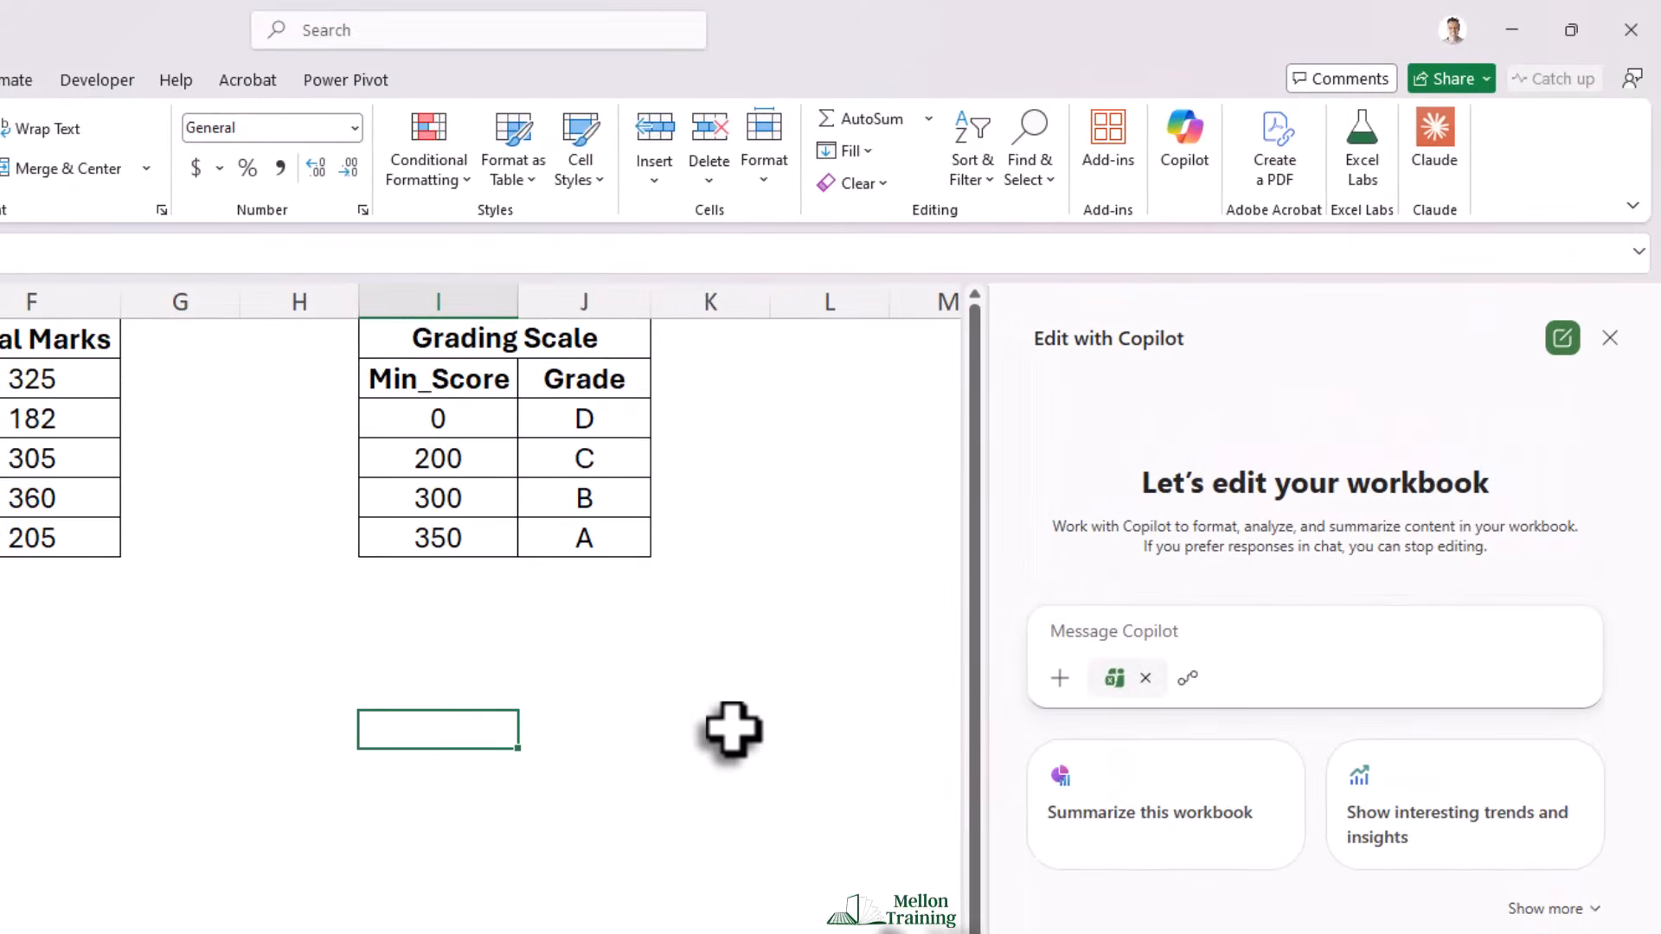
{"action": "type", "text": "Calculate the total percentage for these students and then assign a grade using the rules in the Grading Scale table."}
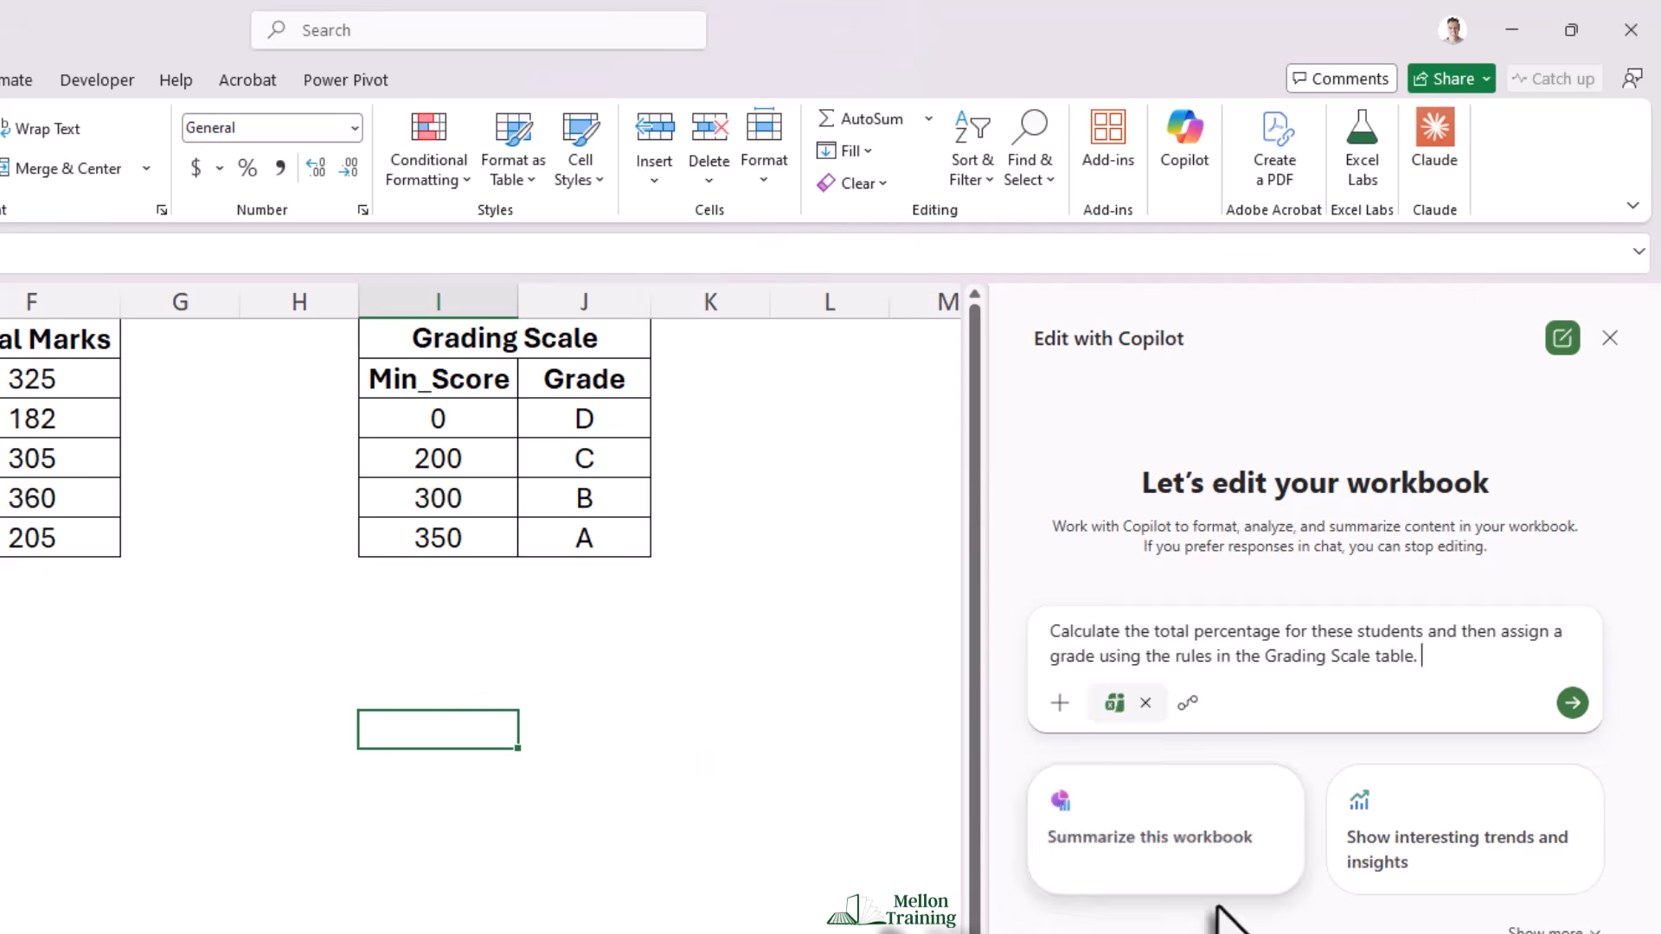
{"action": "left_click", "coordinate": [1572, 703]}
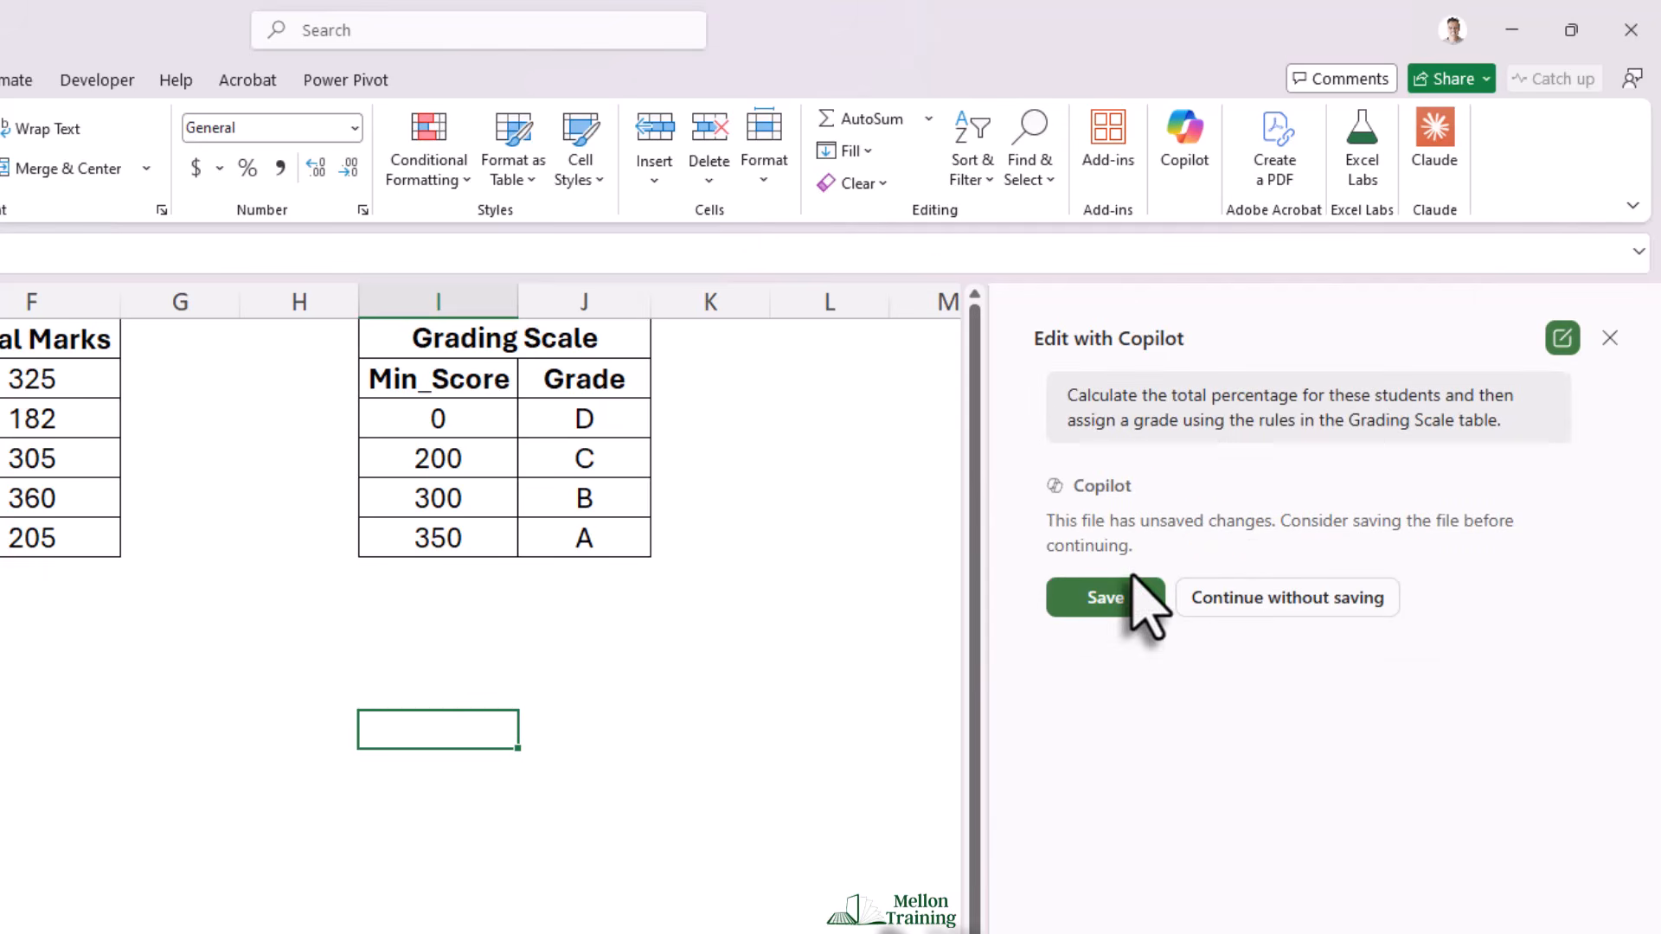
{"action": "left_click", "coordinate": [1112, 597]}
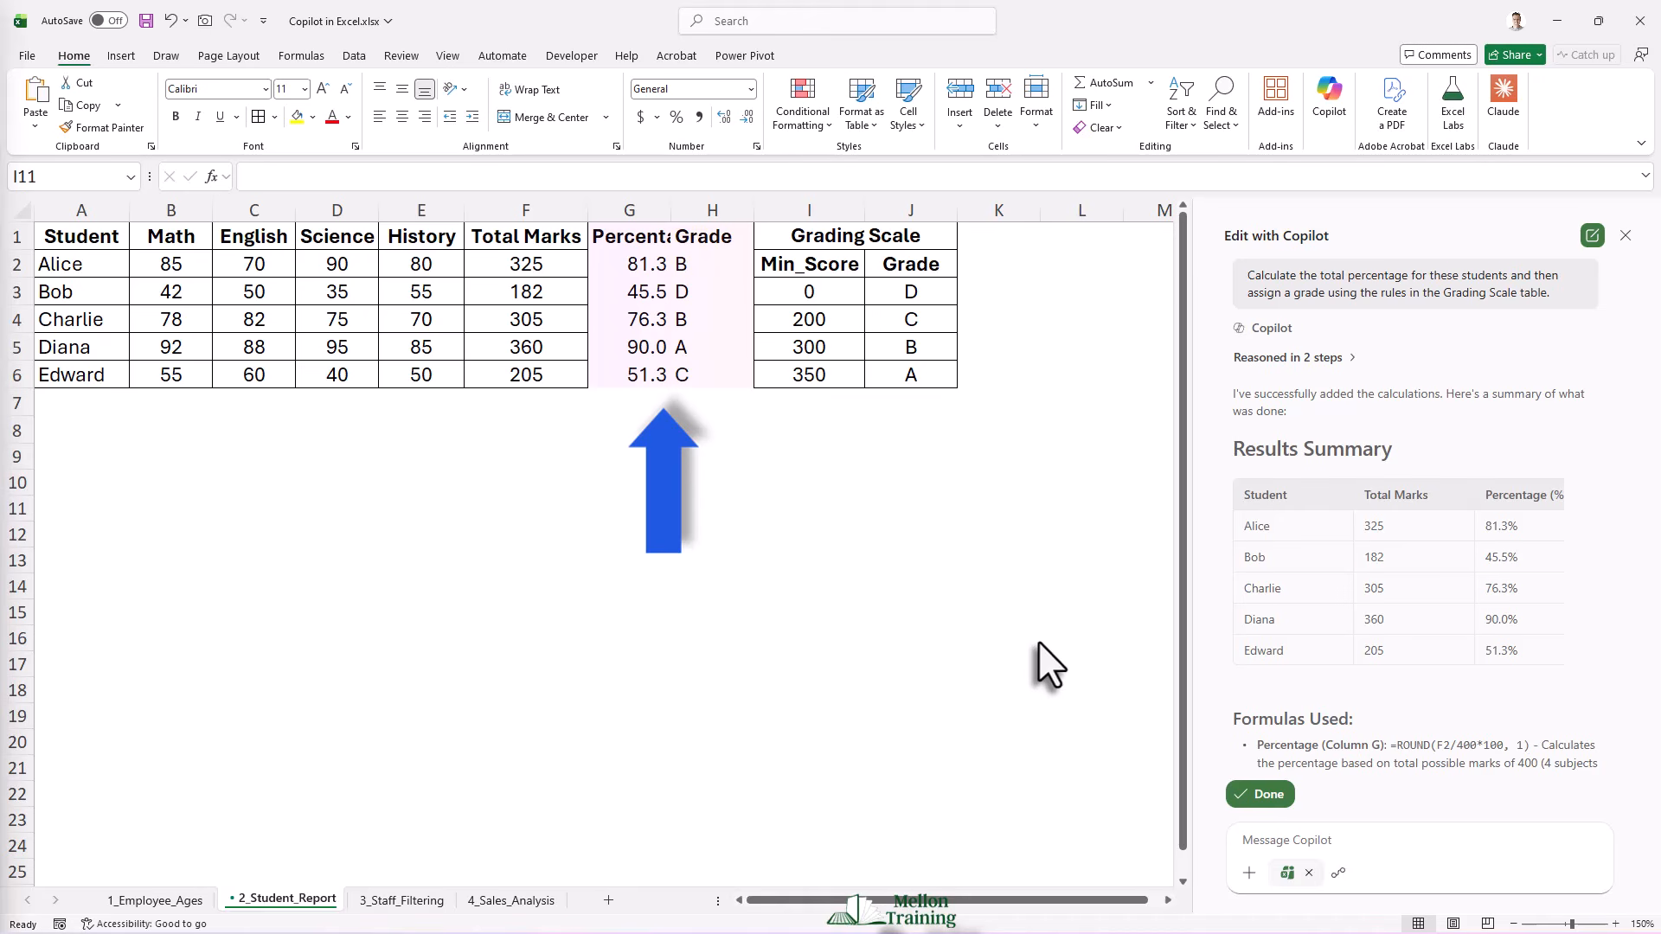
Step: Review Copilot's results summary and formula explanations, and accept the Percentage and Grade columns
{"action": "scroll", "coordinate": [1384, 526], "scroll_direction": "down", "scroll_amount": 5}
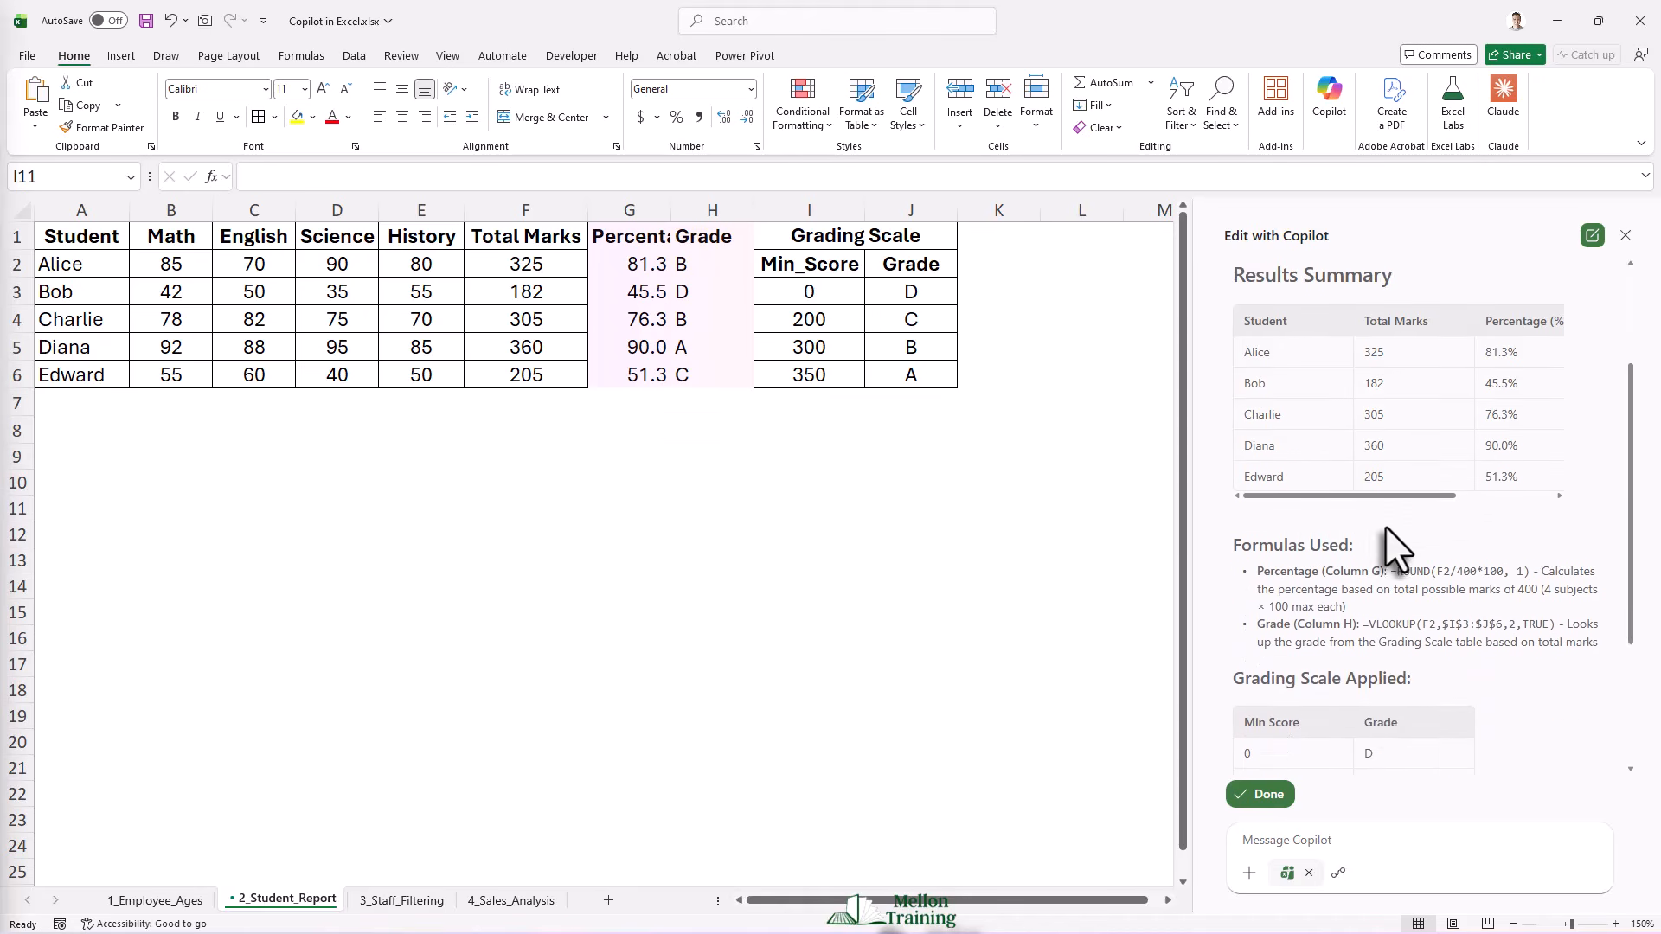
{"action": "scroll", "coordinate": [1384, 526], "scroll_direction": "down", "scroll_amount": 1}
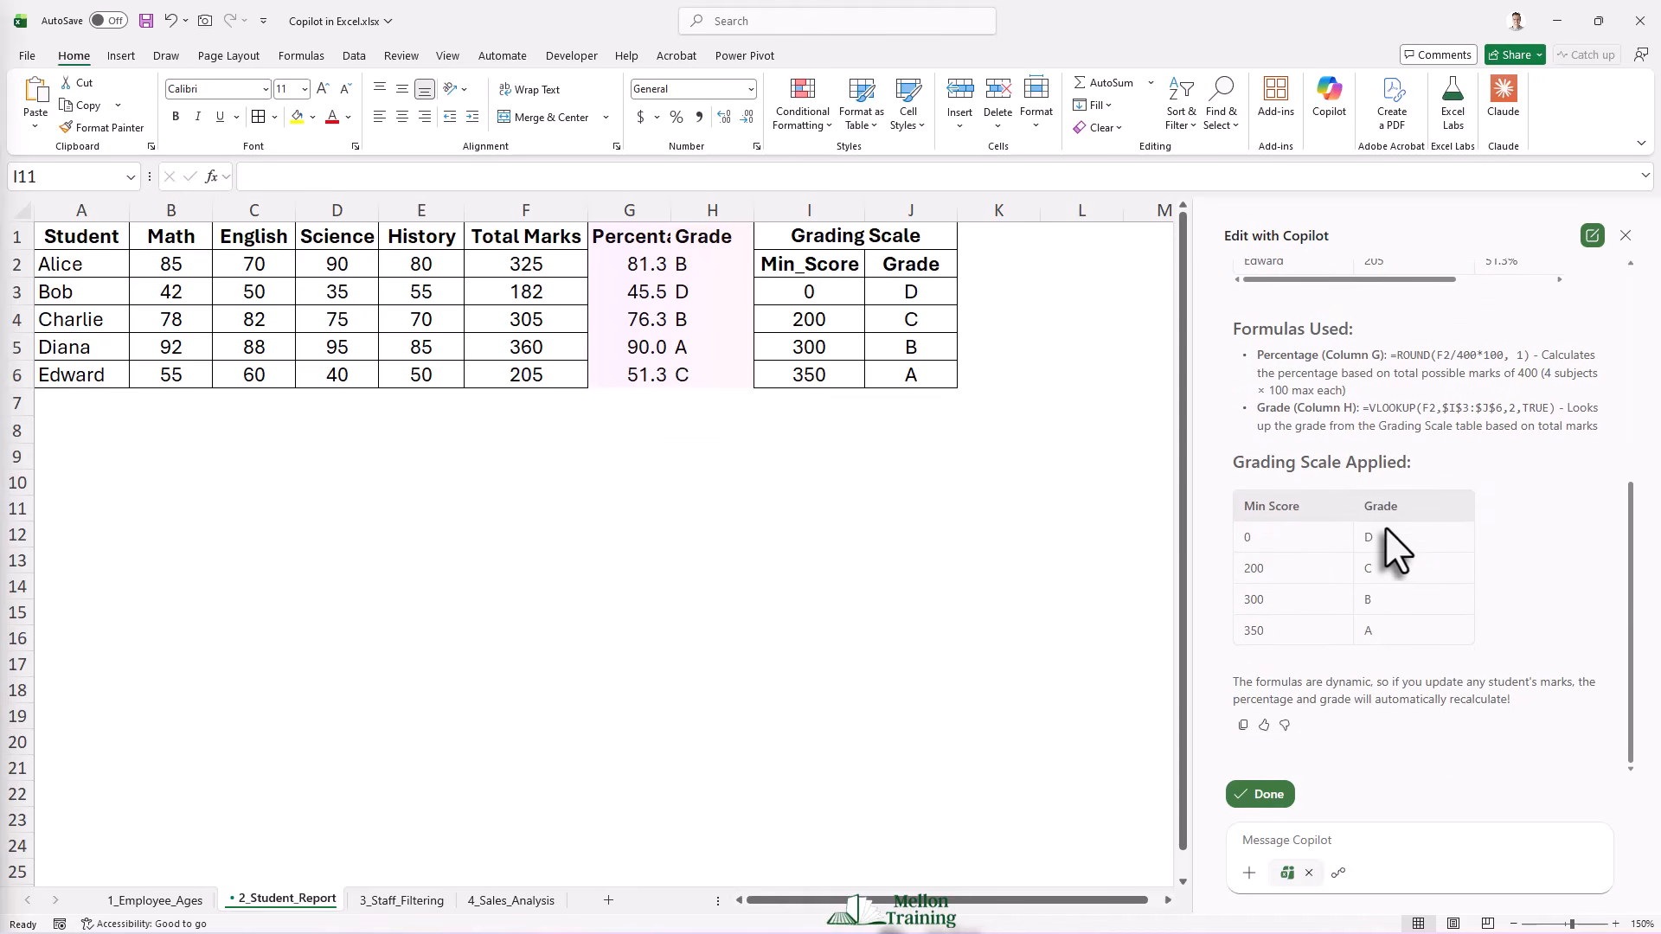
{"action": "left_click", "coordinate": [1259, 798]}
Step: Widen columns G and H, format G1:H6 with centre alignment and all borders, and check the formulas in G2 and H2
{"action": "left_click_drag", "start_coordinate": [674, 210], "coordinate": [849, 210]}
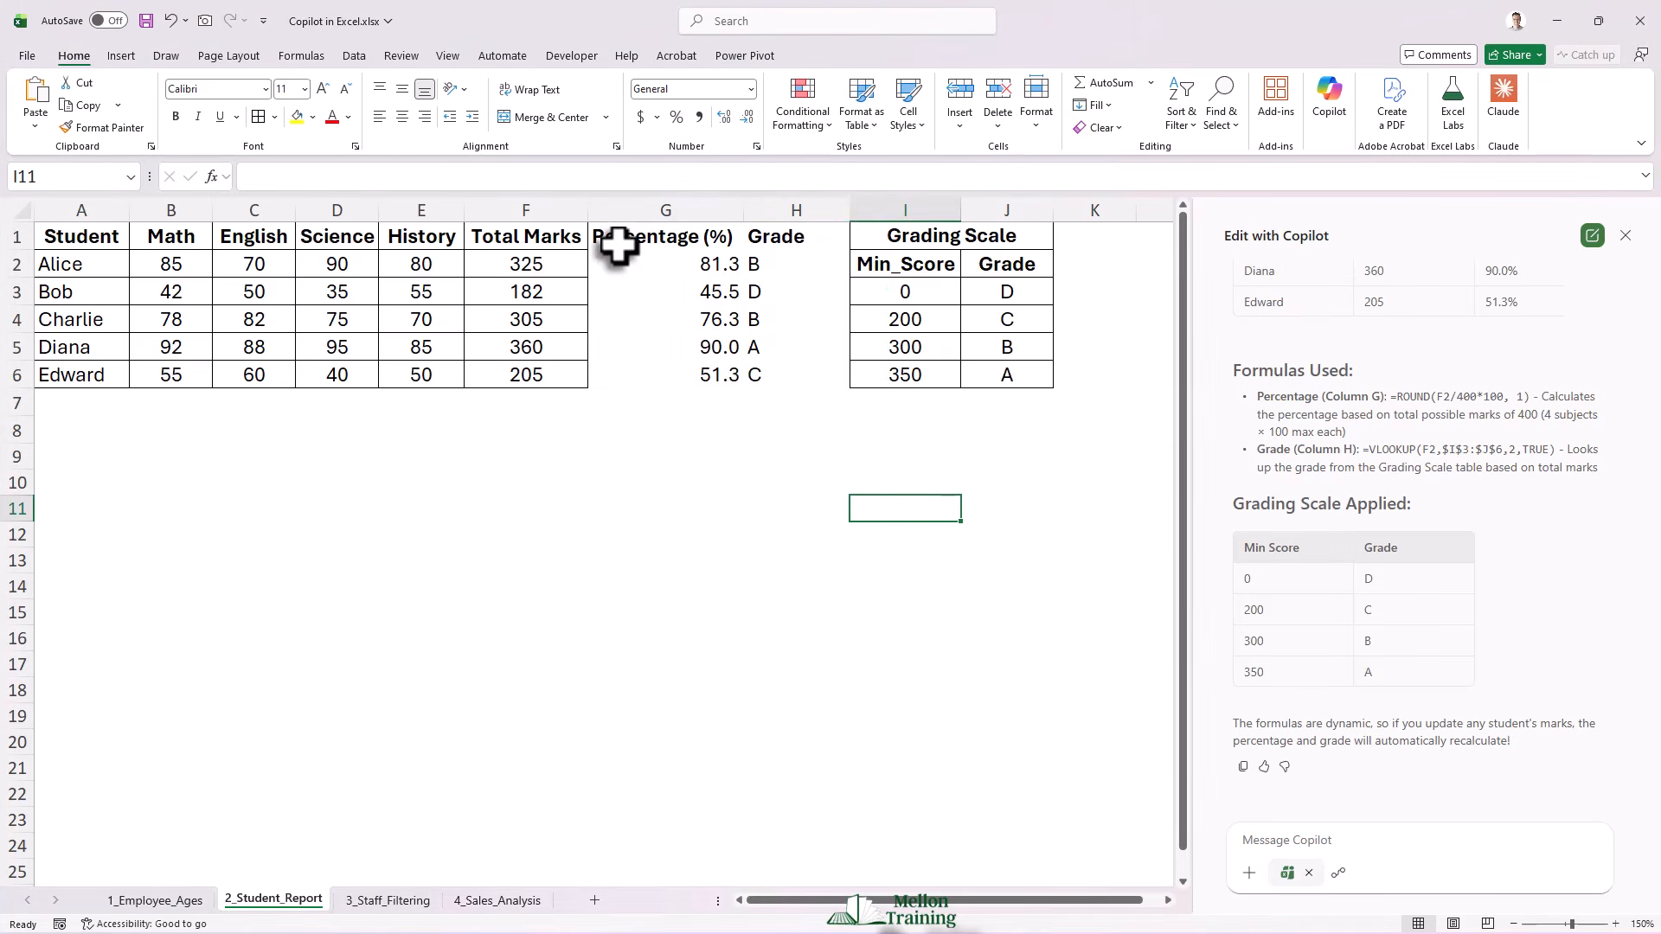
{"action": "left_click_drag", "start_coordinate": [662, 238], "coordinate": [816, 371]}
{"action": "left_click", "coordinate": [402, 116]}
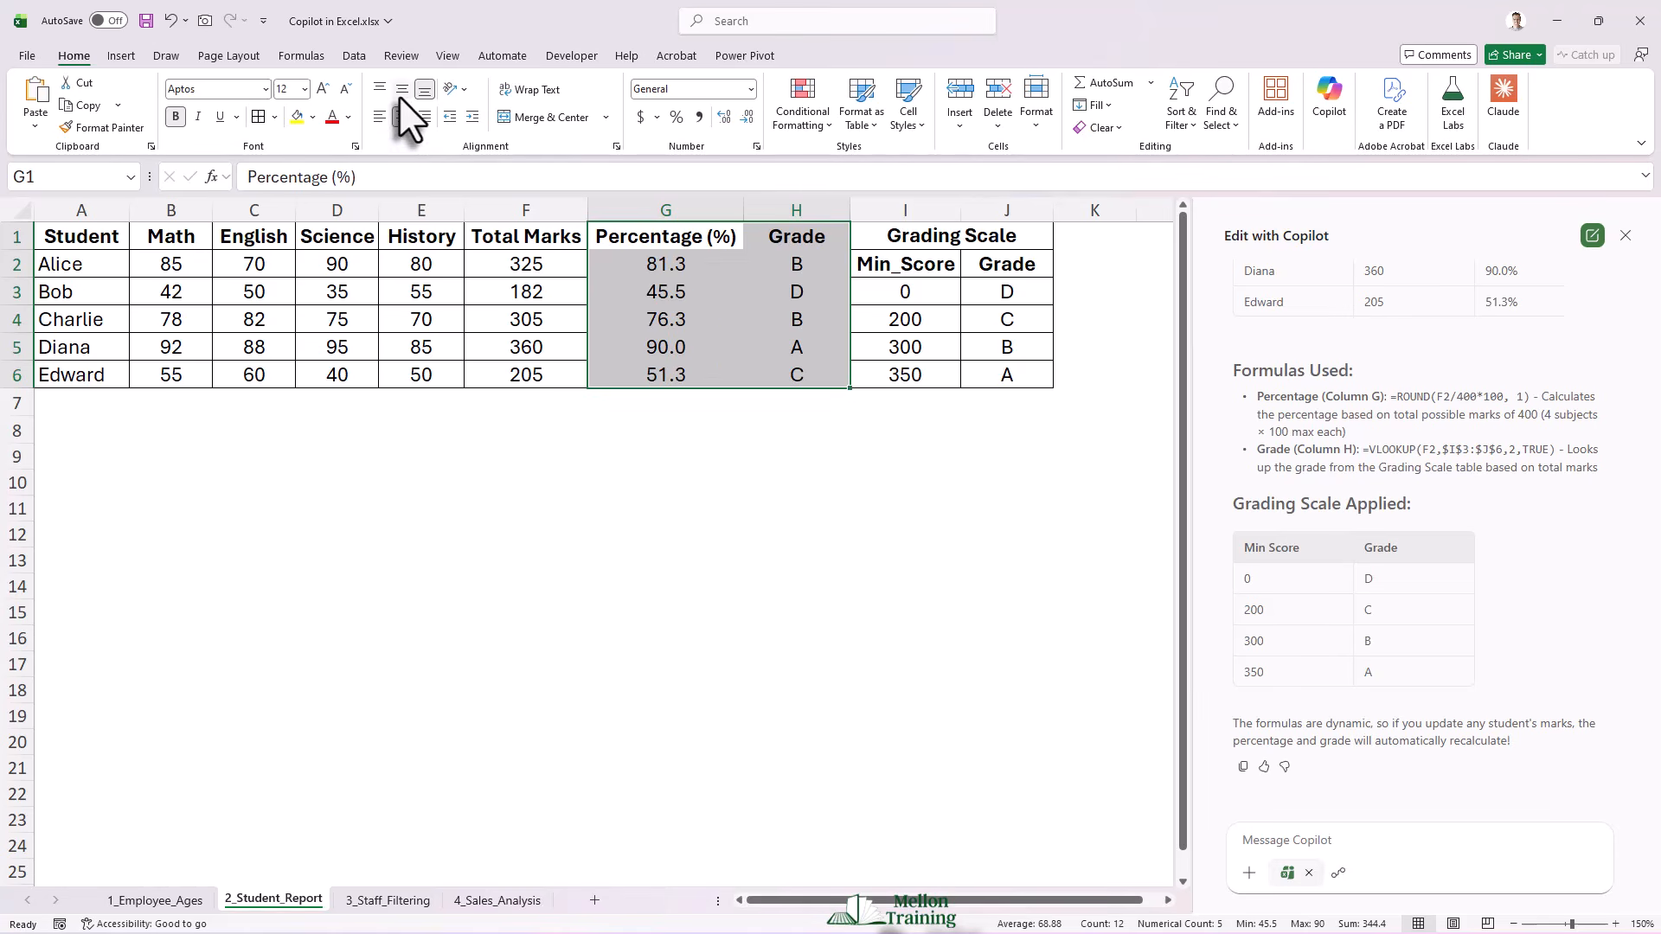
{"action": "left_click", "coordinate": [258, 117]}
{"action": "left_click", "coordinate": [660, 266]}
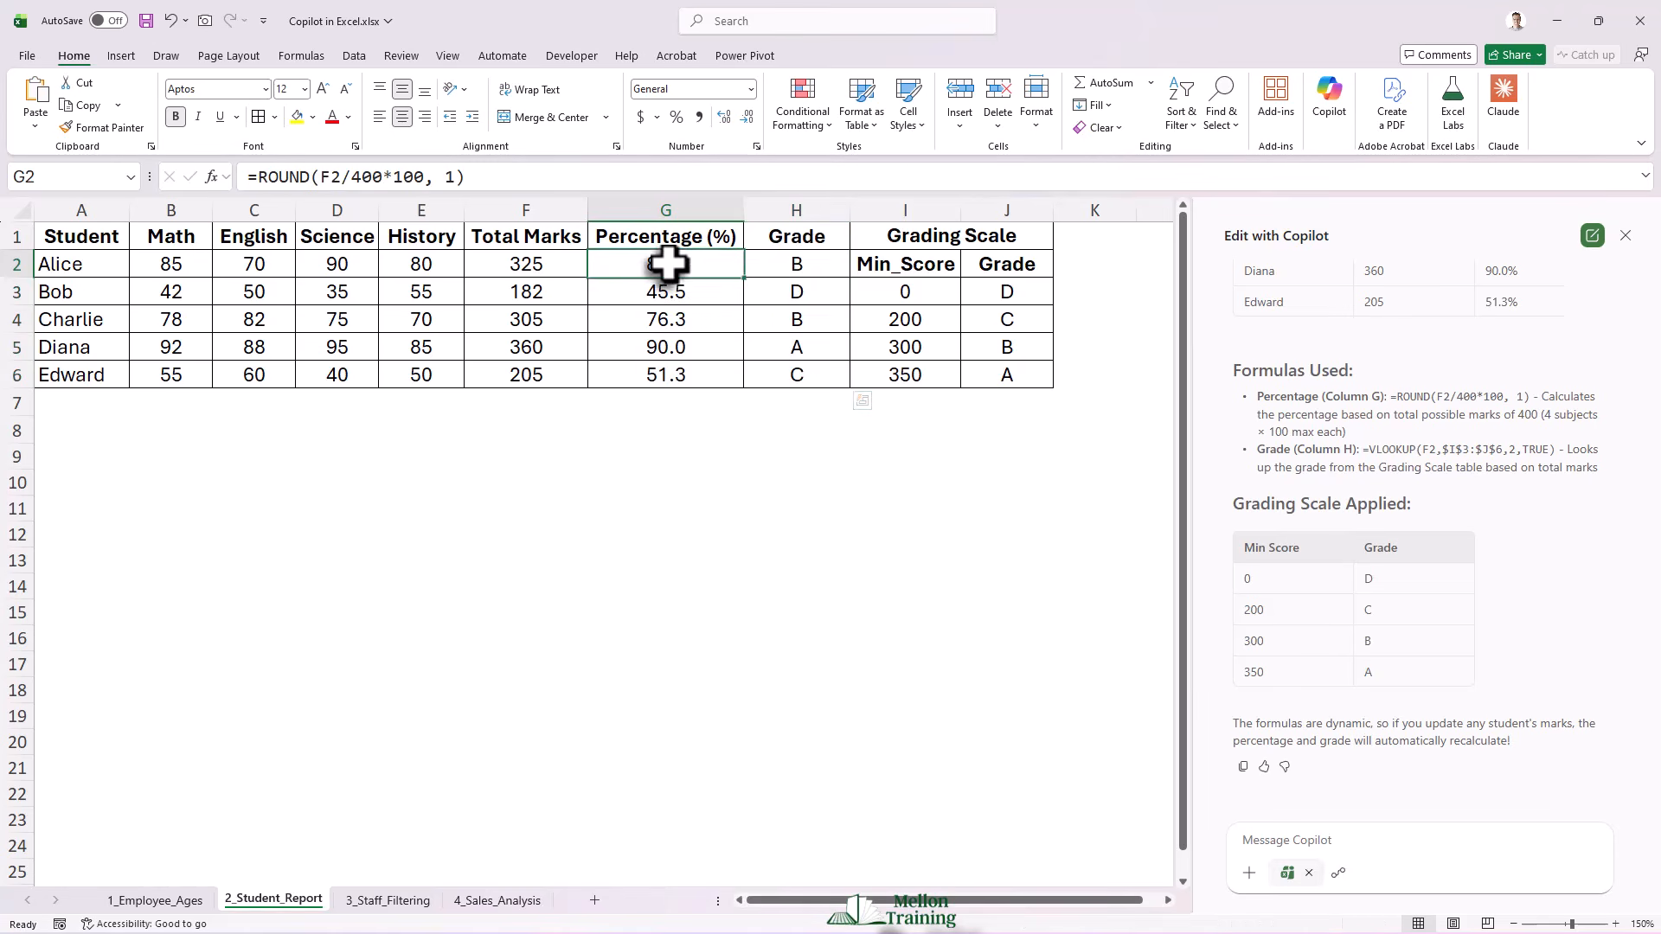
{"action": "left_click", "coordinate": [790, 266]}
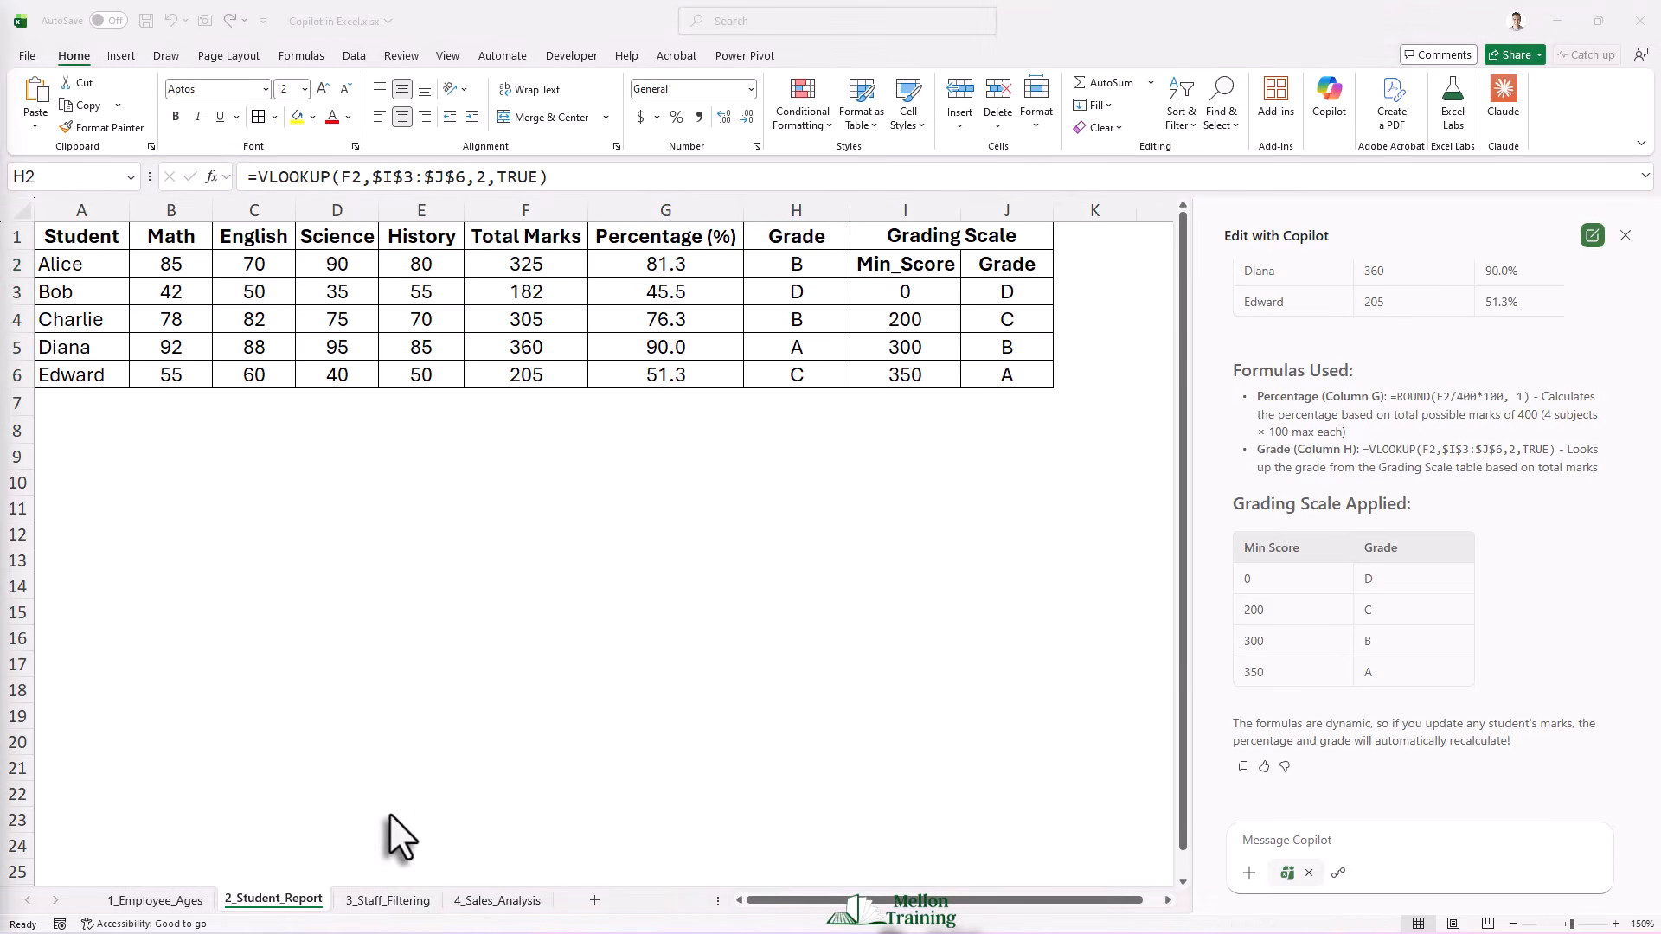
Step: On 3_Staff_Filtering, have Copilot list the HR employees' names vertically by formula in the HR column from a new chat, accept it, and inspect E2
{"action": "left_click", "coordinate": [396, 901]}
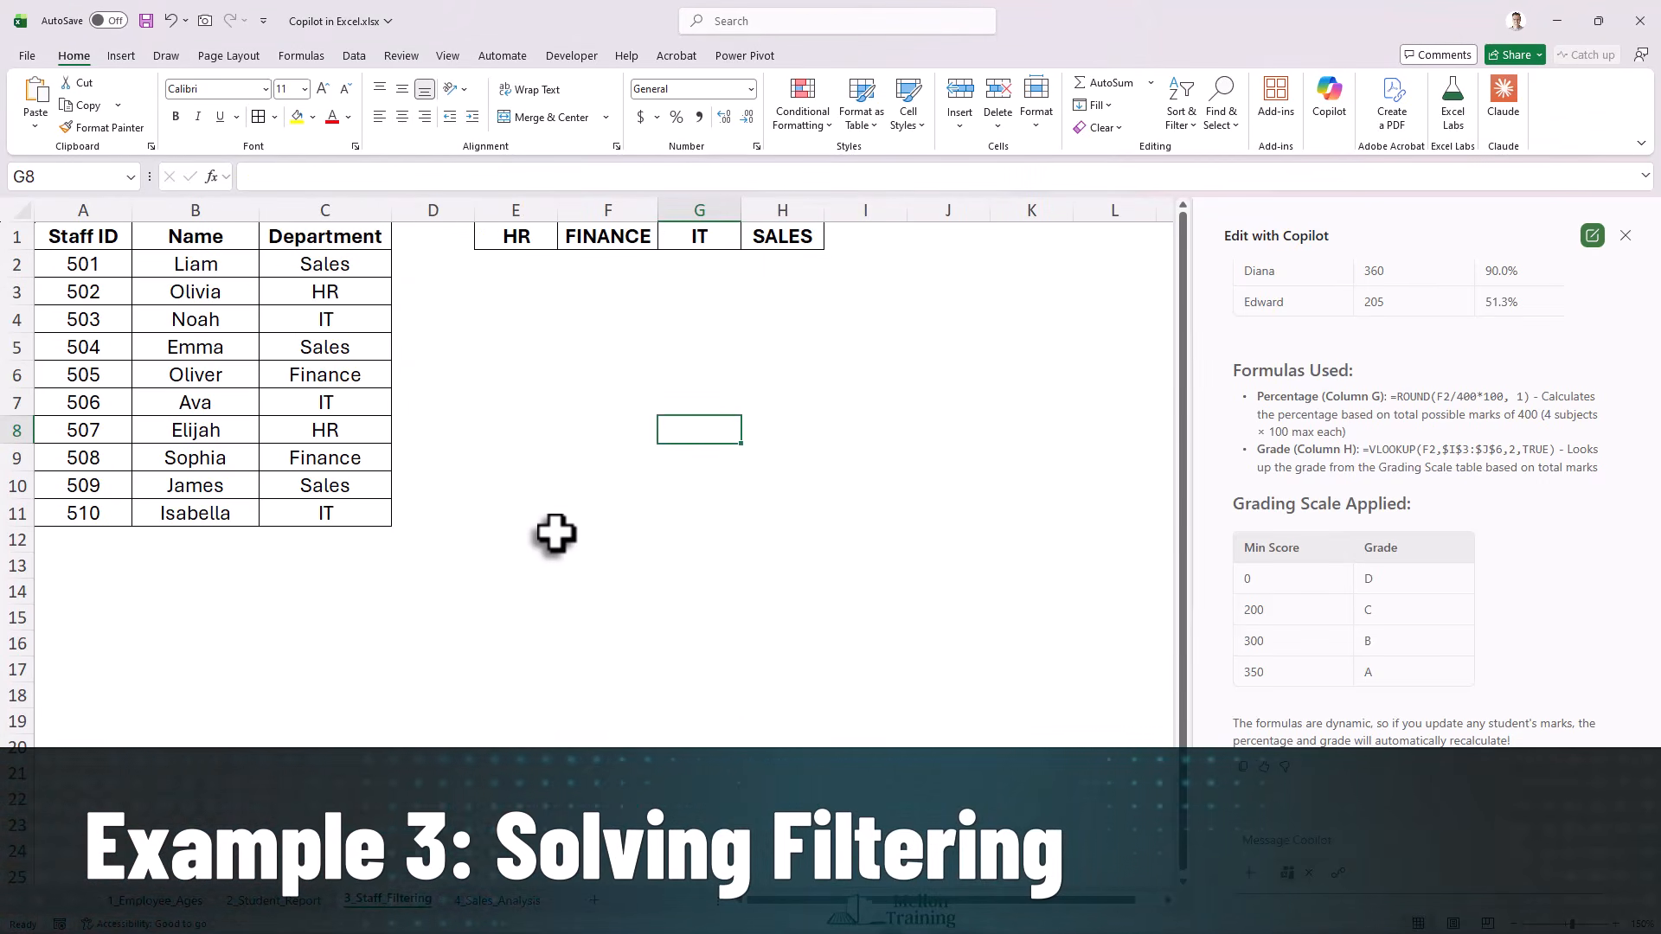
{"action": "left_click", "coordinate": [1592, 240]}
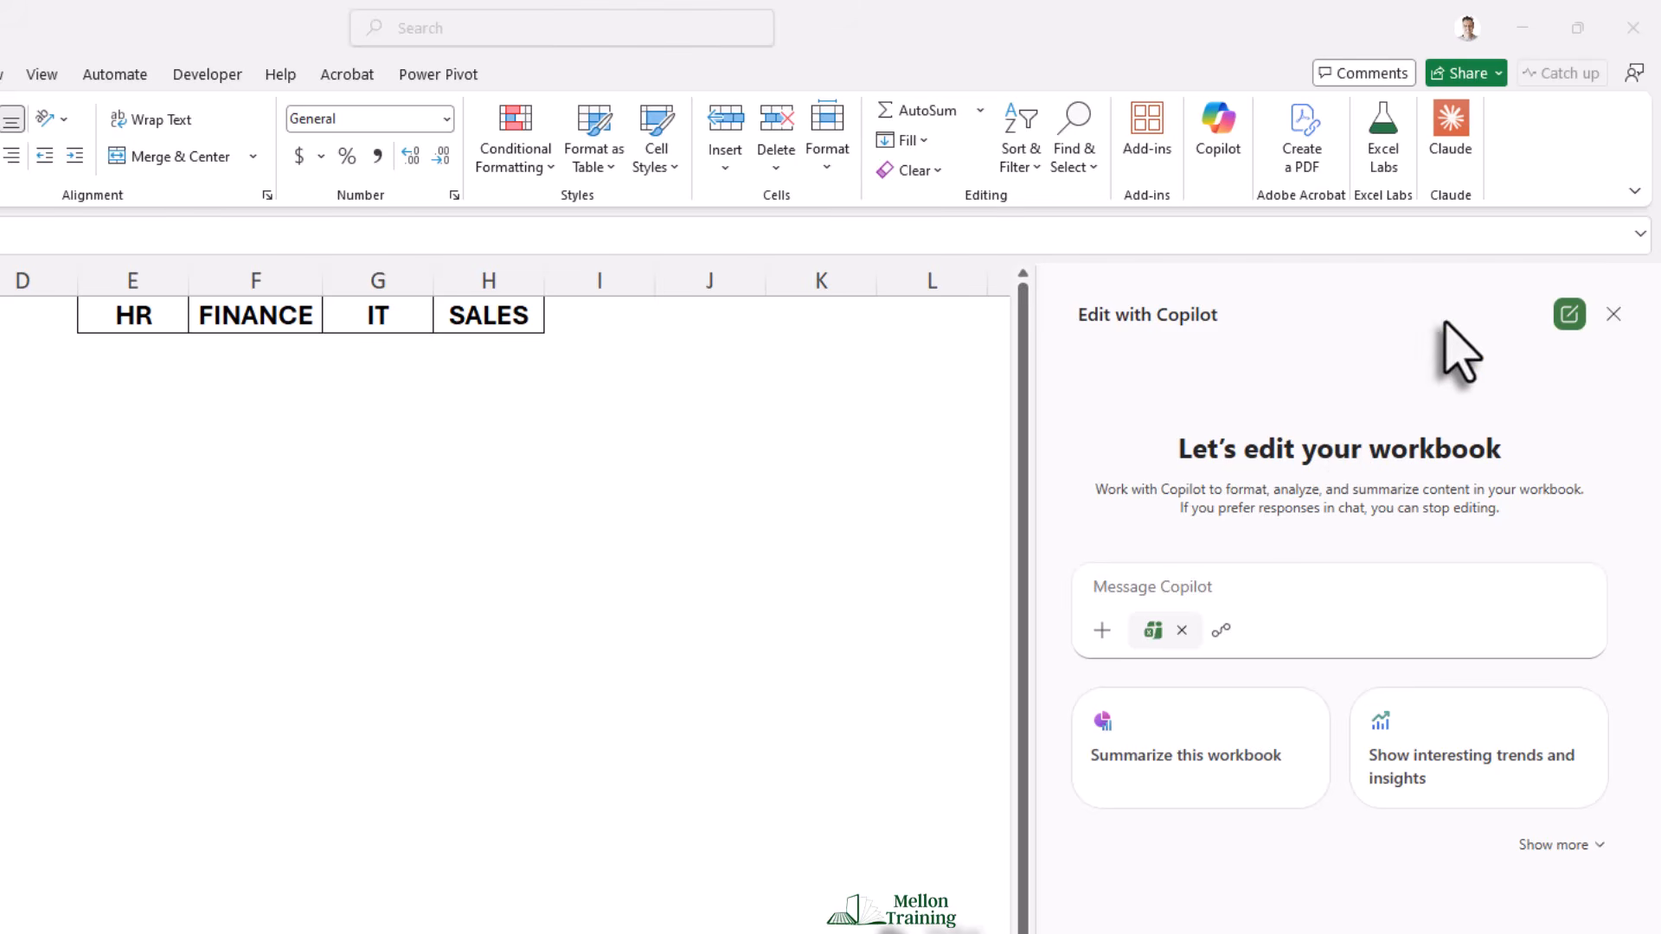
{"action": "left_click", "coordinate": [1175, 586]}
{"action": "type", "text": "In the HR column, please list all the names of employees where the Department is 'HR'. Use a formula that creates a vertical list."}
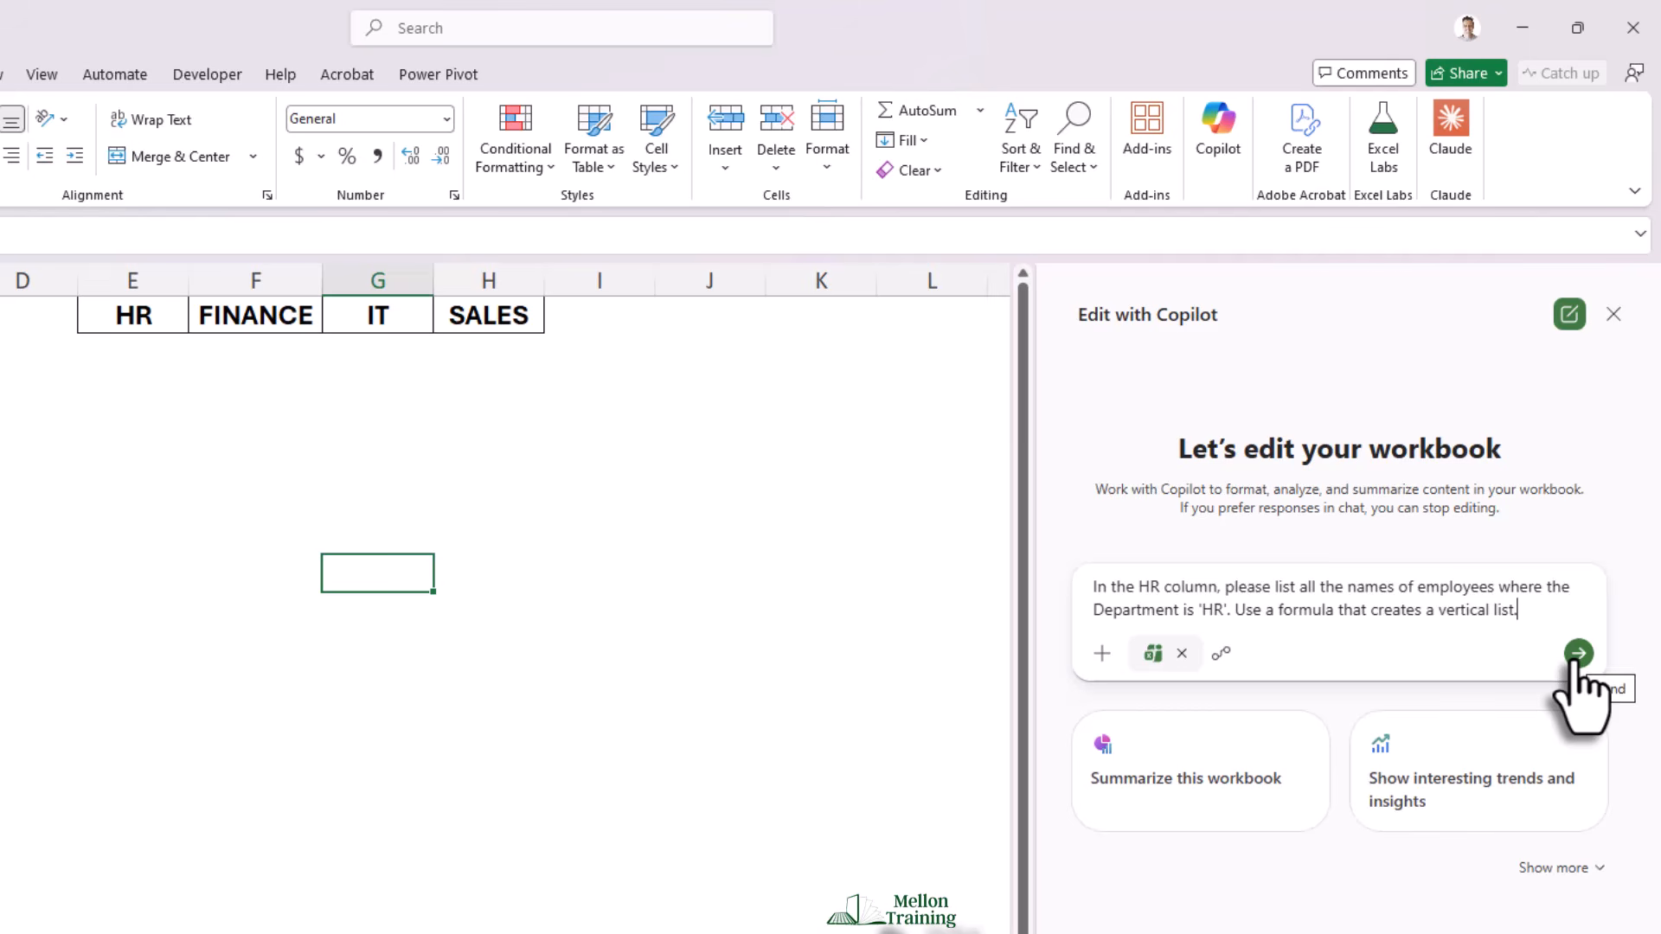
{"action": "left_click", "coordinate": [1579, 654]}
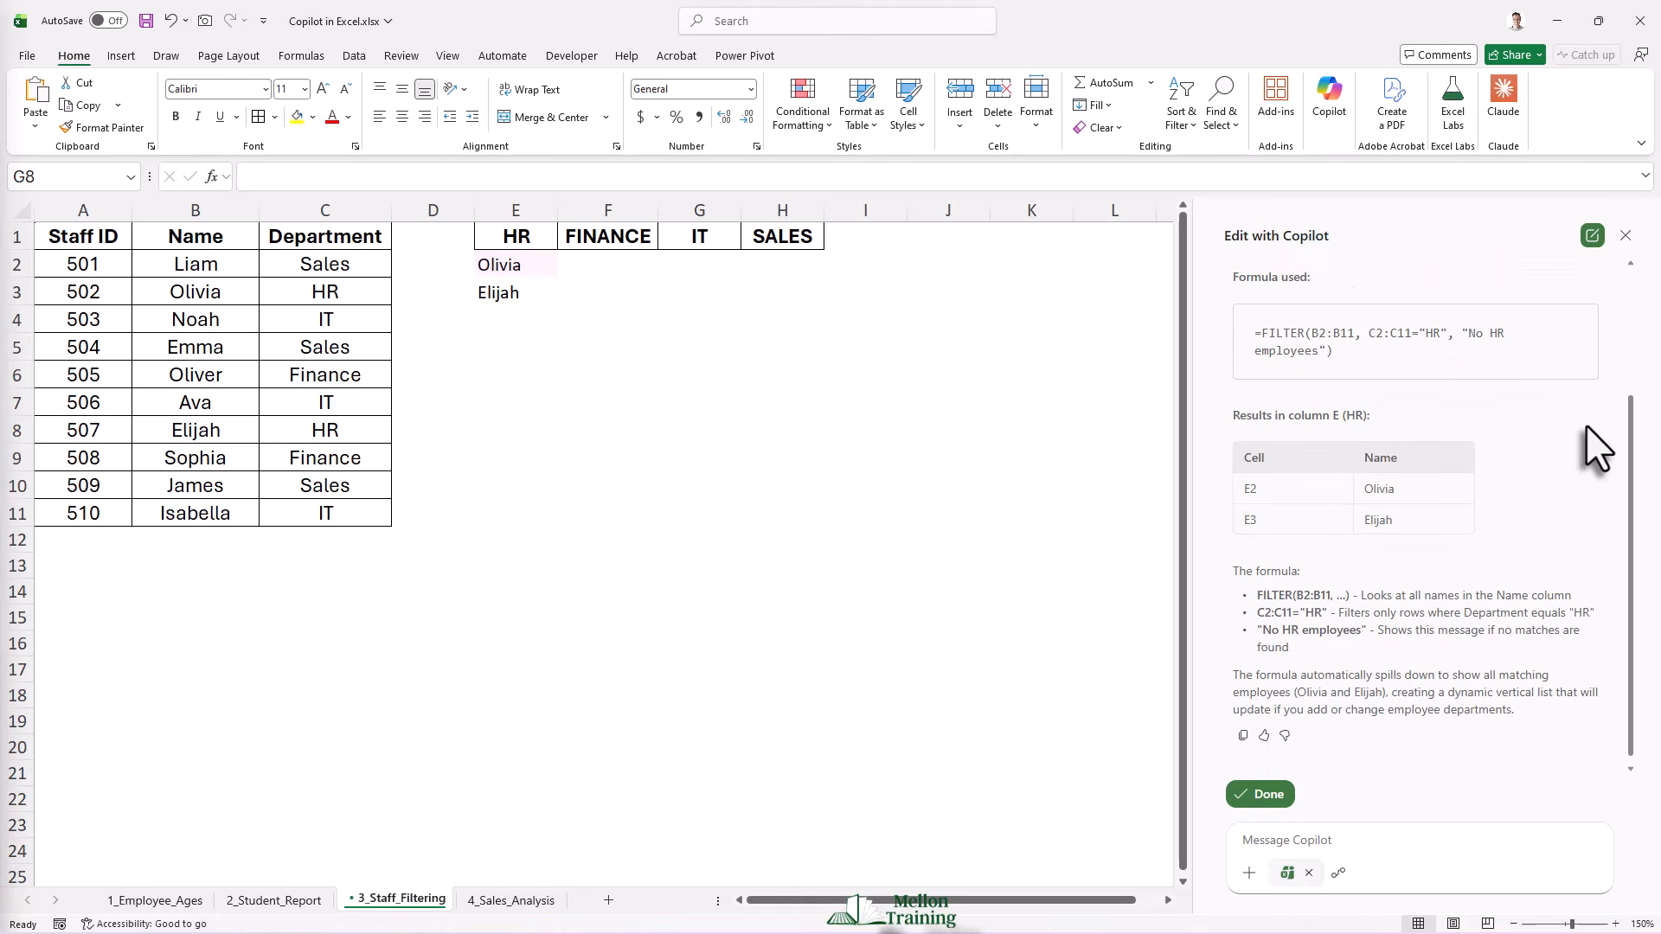
{"action": "left_click", "coordinate": [1270, 794]}
{"action": "left_click", "coordinate": [498, 263]}
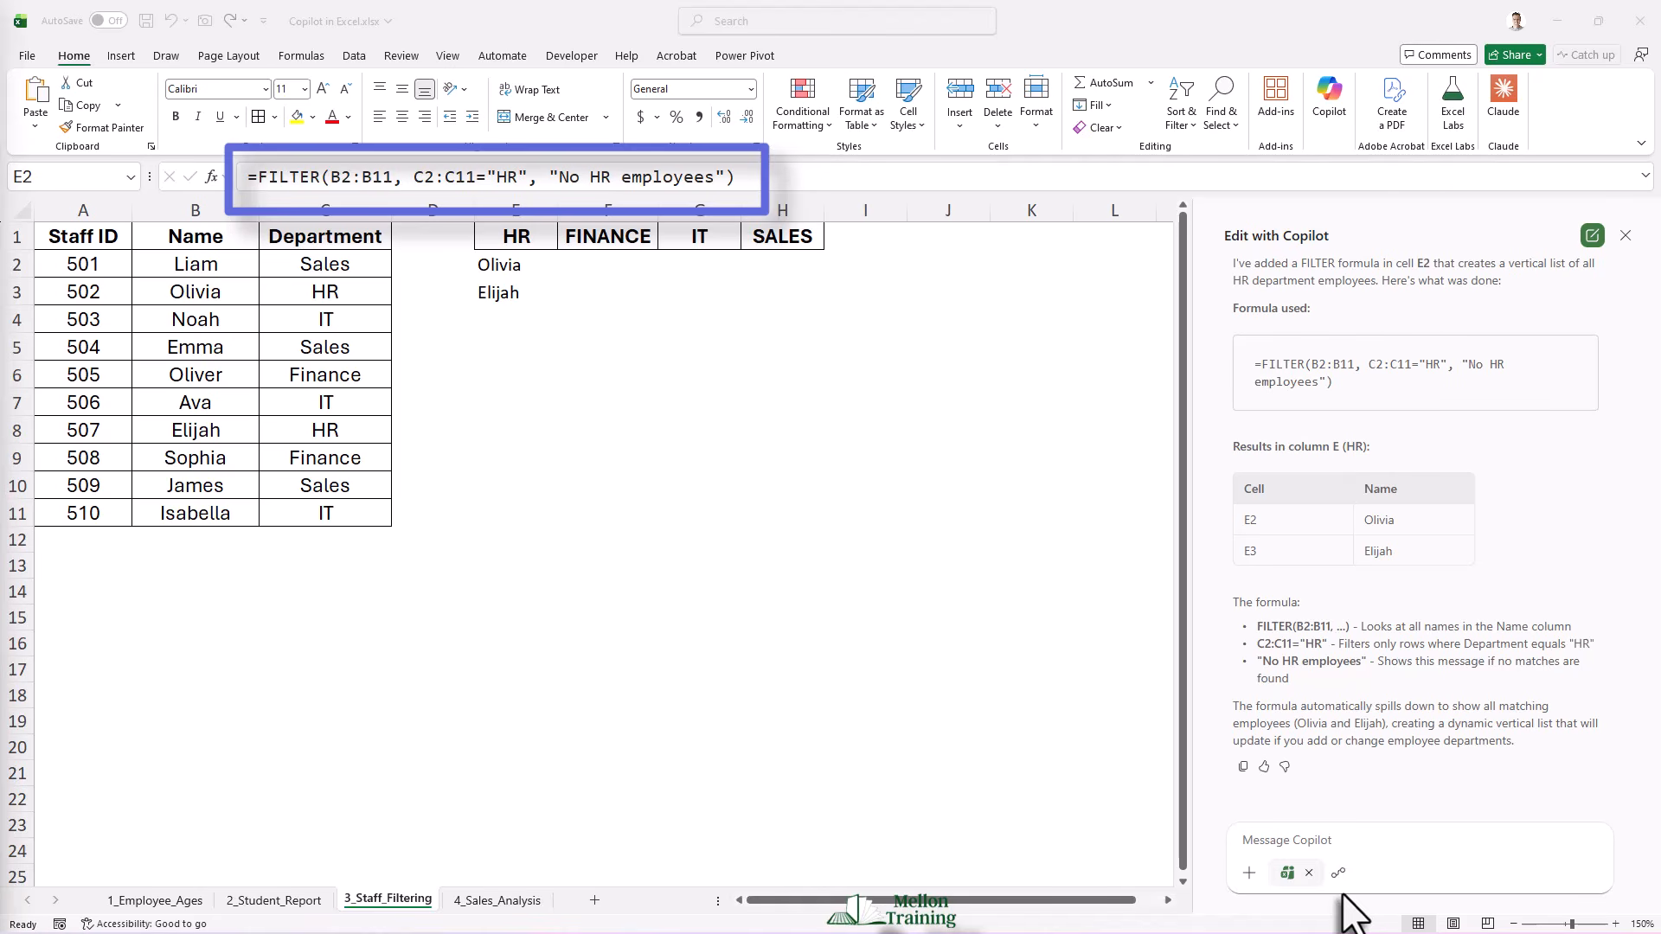
Step: Send Copilot the follow-up "Do the same for FINANCE, IT and SALES." and accept the added lists
{"action": "left_click", "coordinate": [1311, 841]}
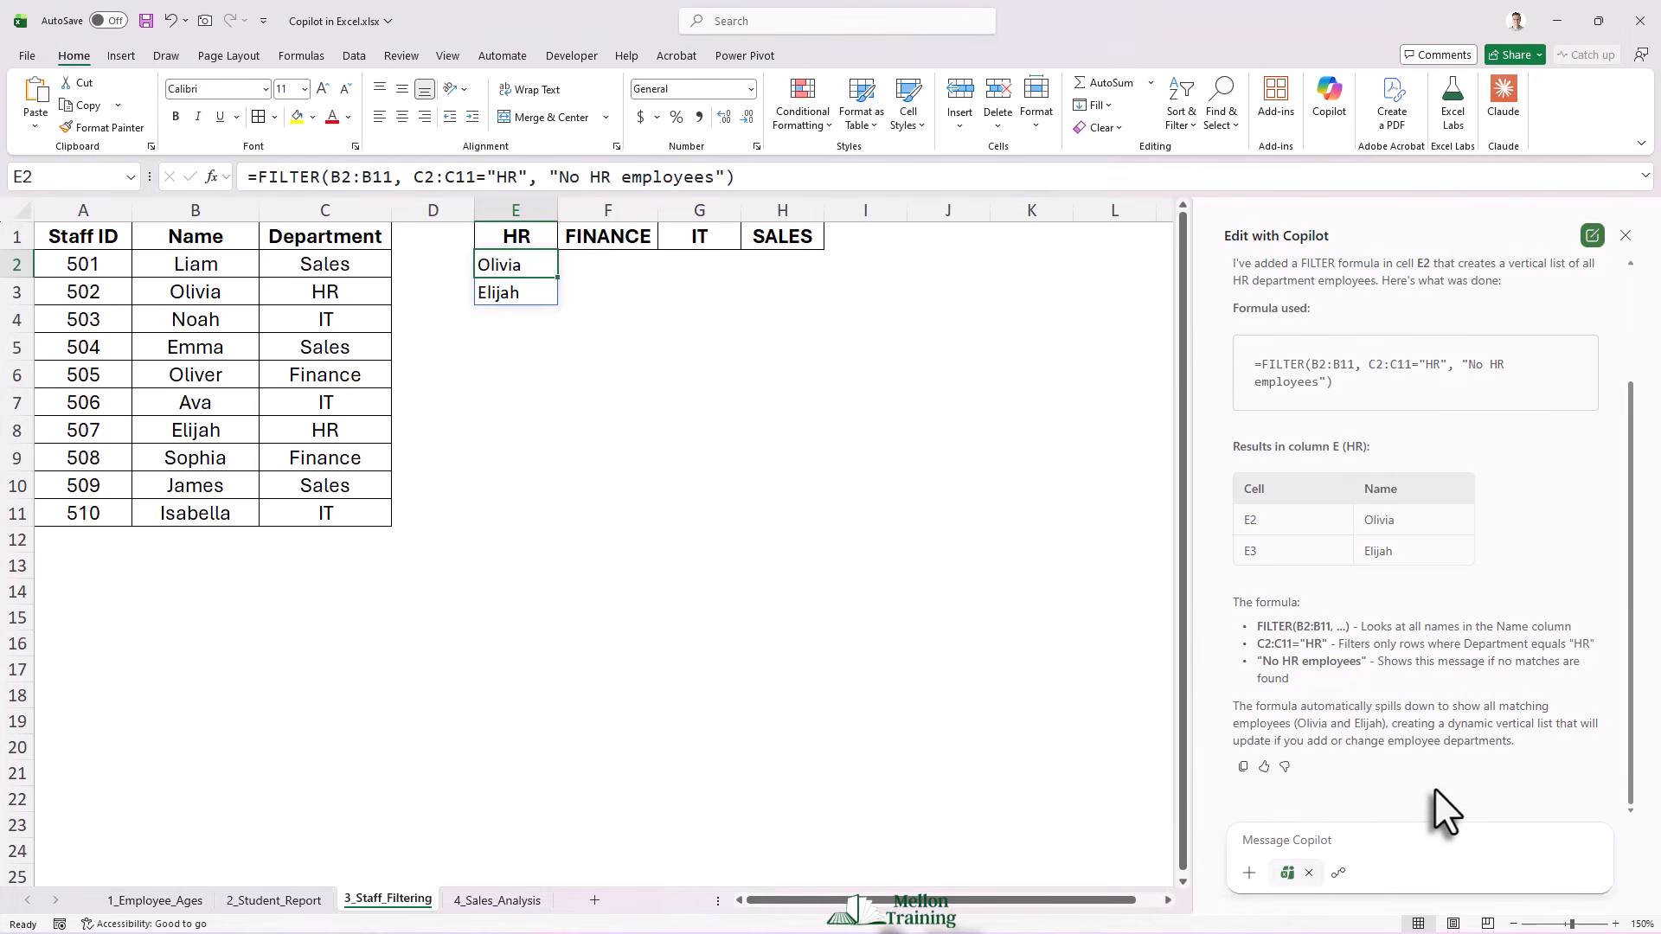
{"action": "type", "text": "Do the same for FINANCE, IT and SALES."}
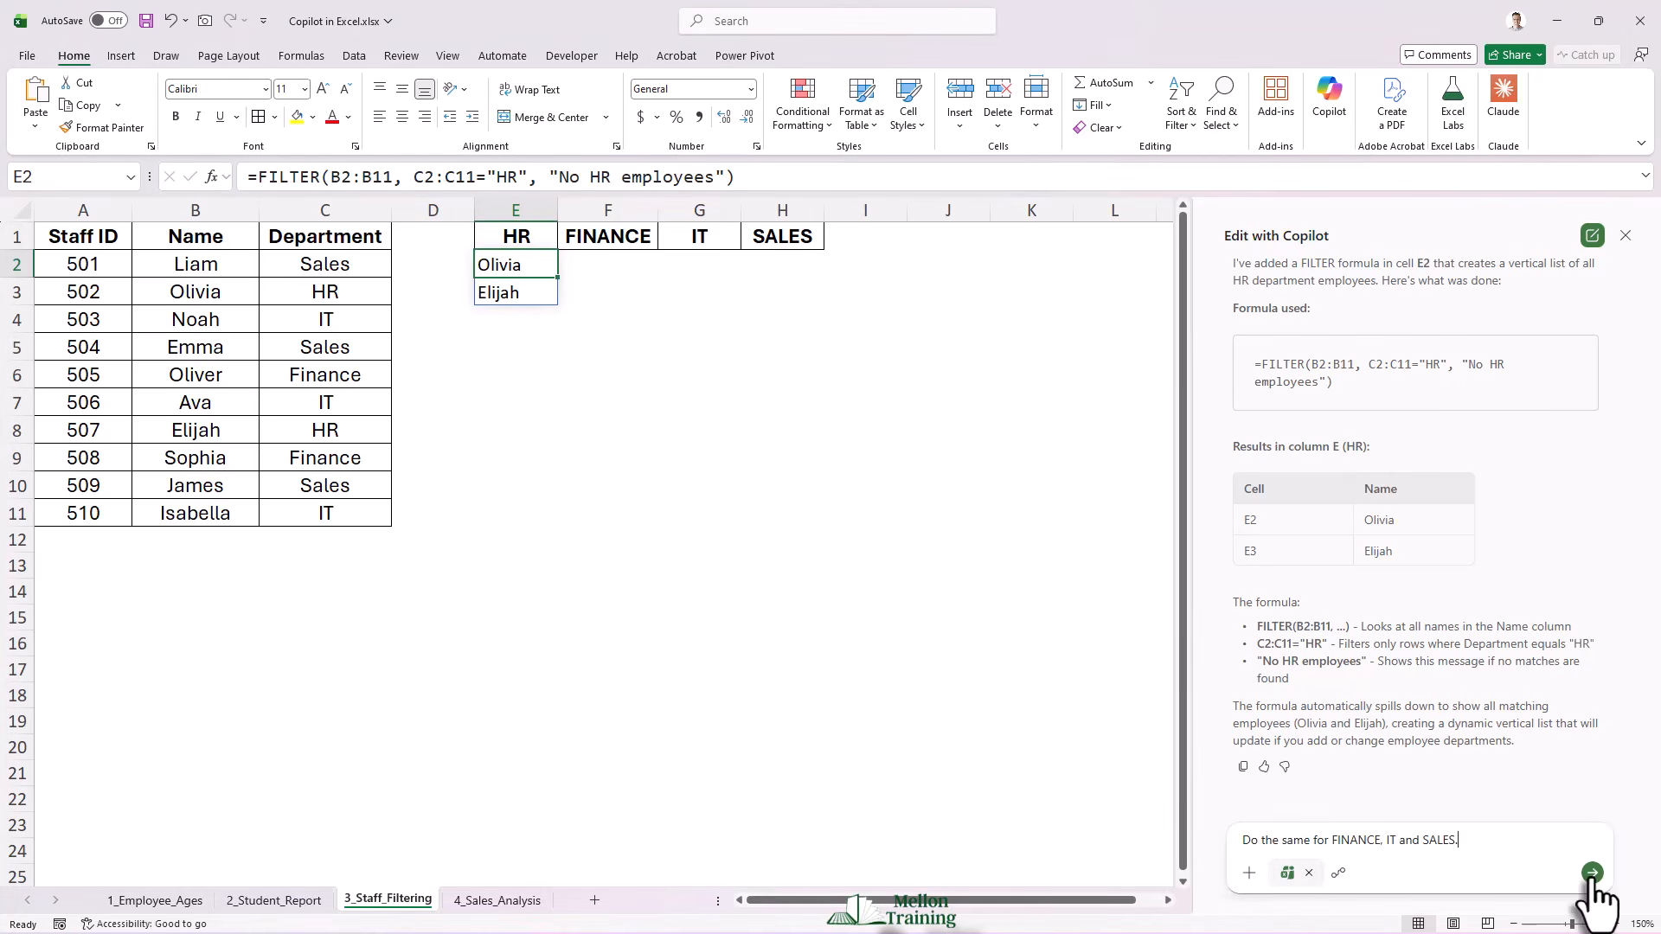
{"action": "left_click", "coordinate": [1592, 874]}
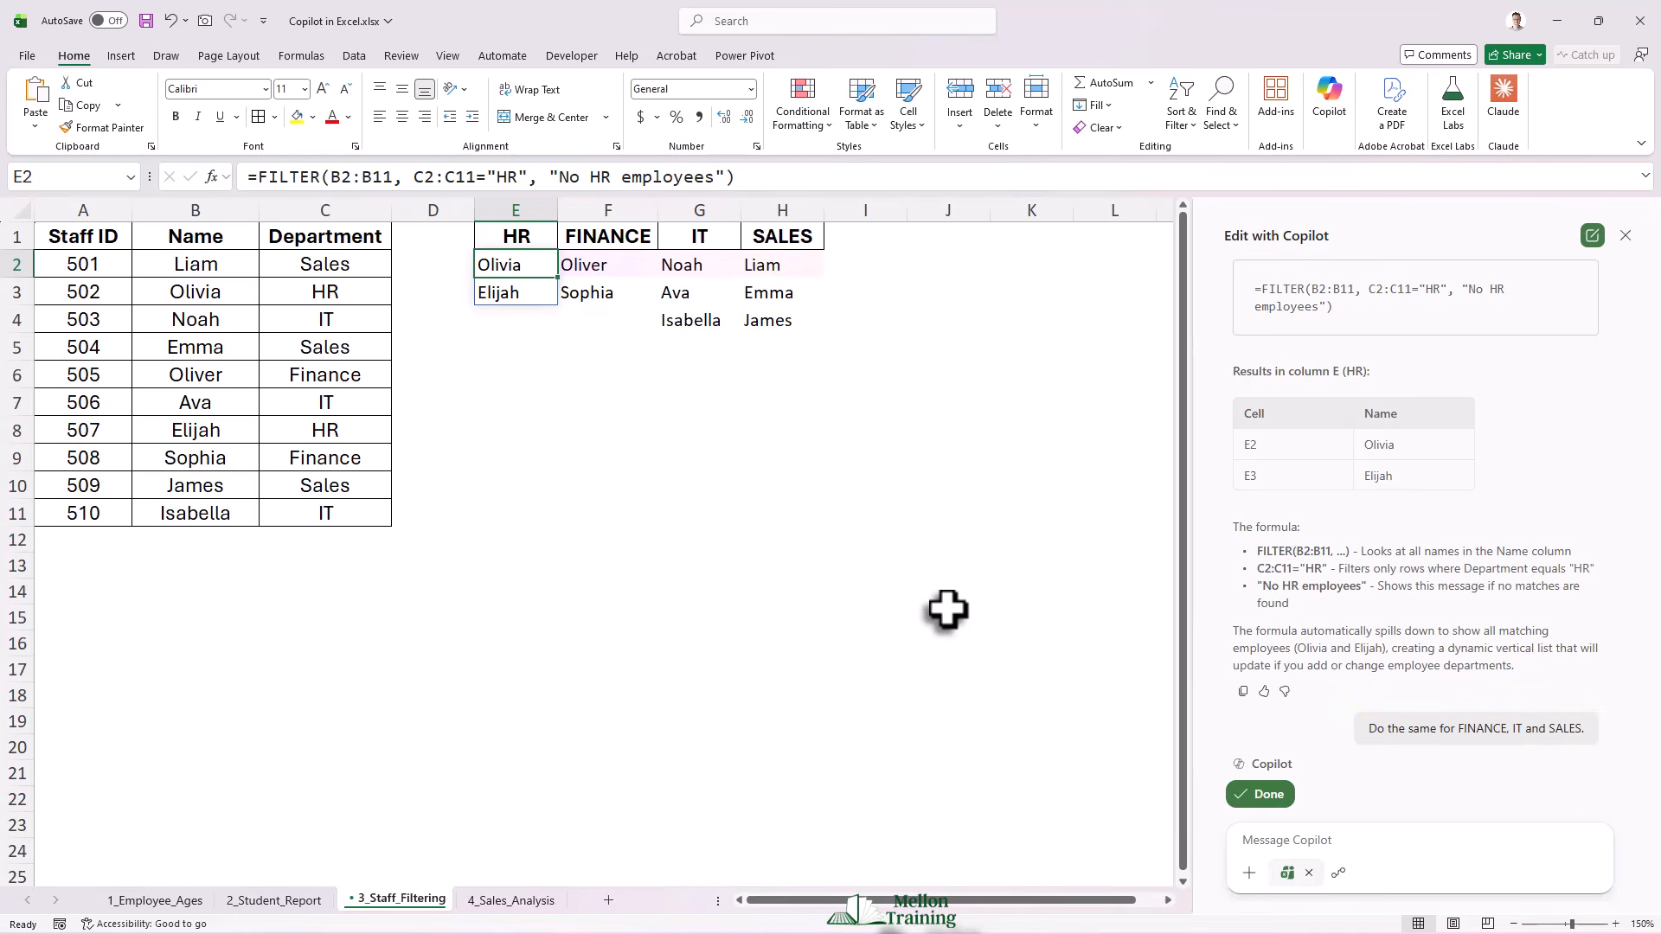
{"action": "left_click", "coordinate": [1264, 795]}
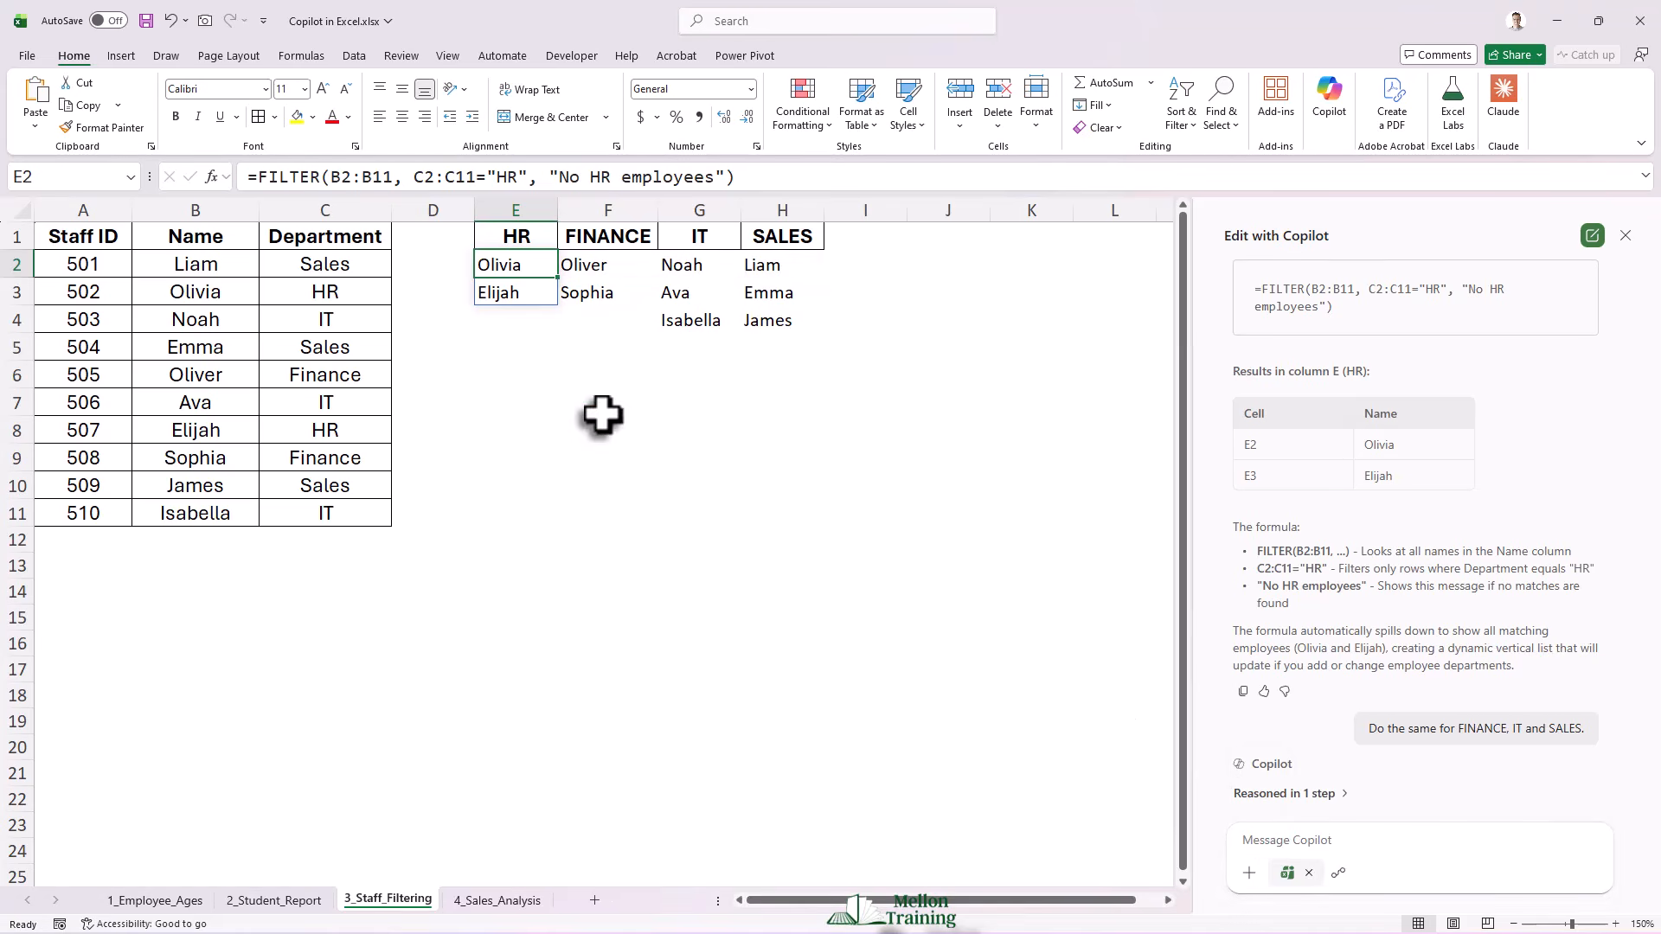
Step: Add all borders to the department name lists in E1:H4
{"action": "left_click_drag", "start_coordinate": [504, 234], "coordinate": [783, 327]}
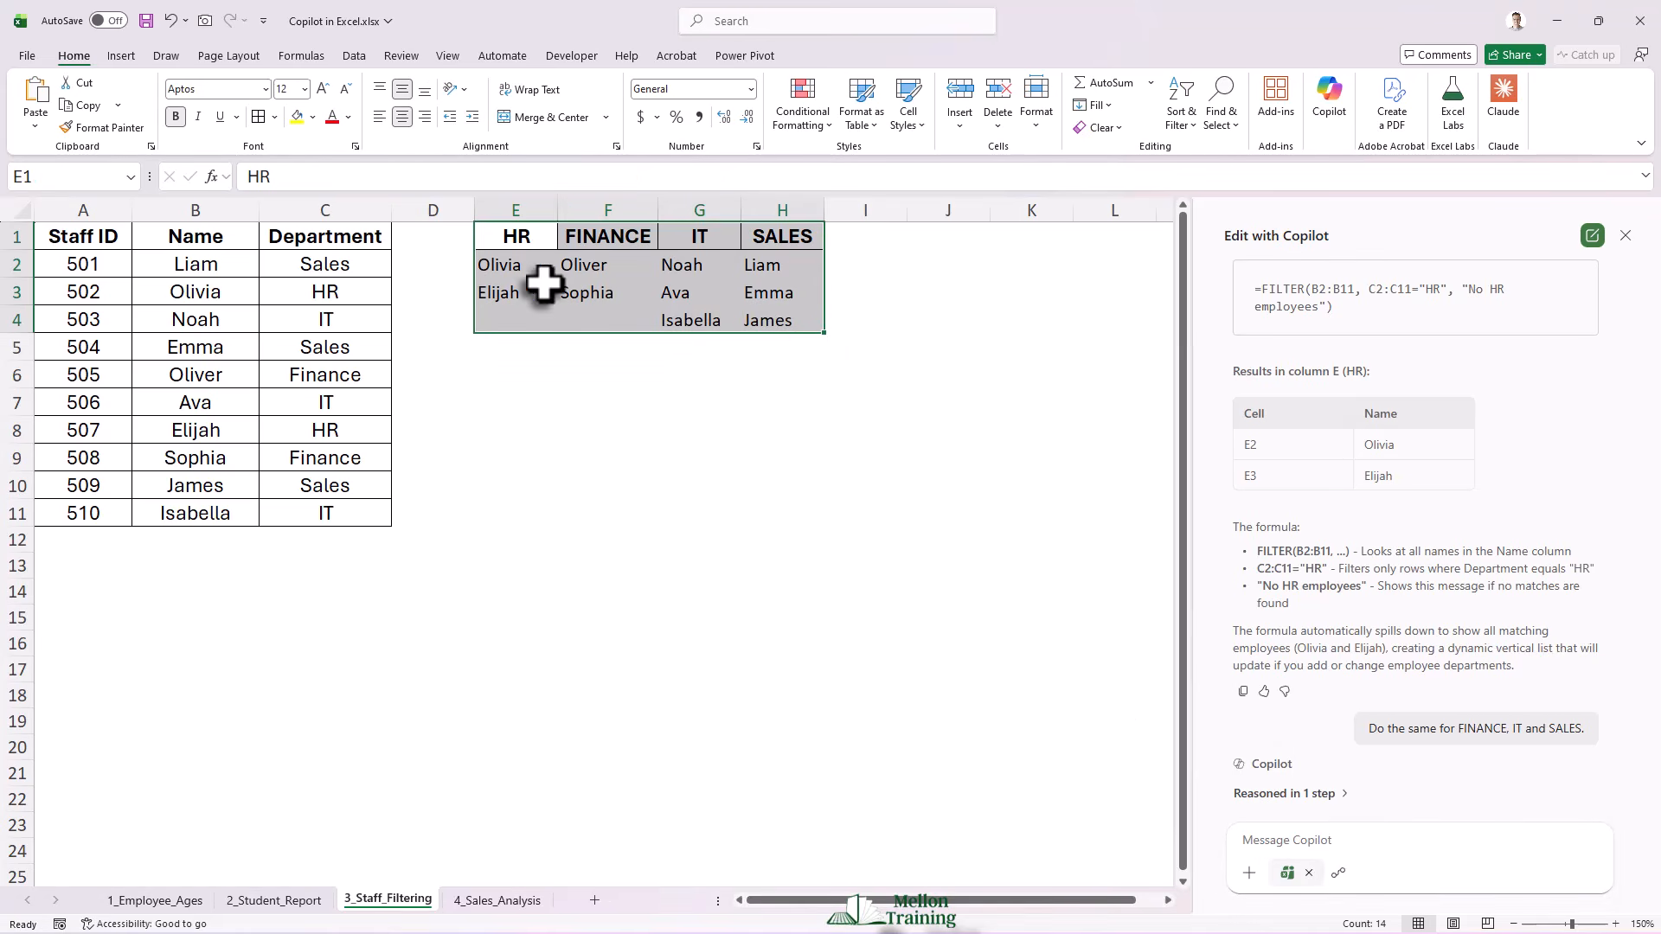
{"action": "left_click", "coordinate": [257, 116]}
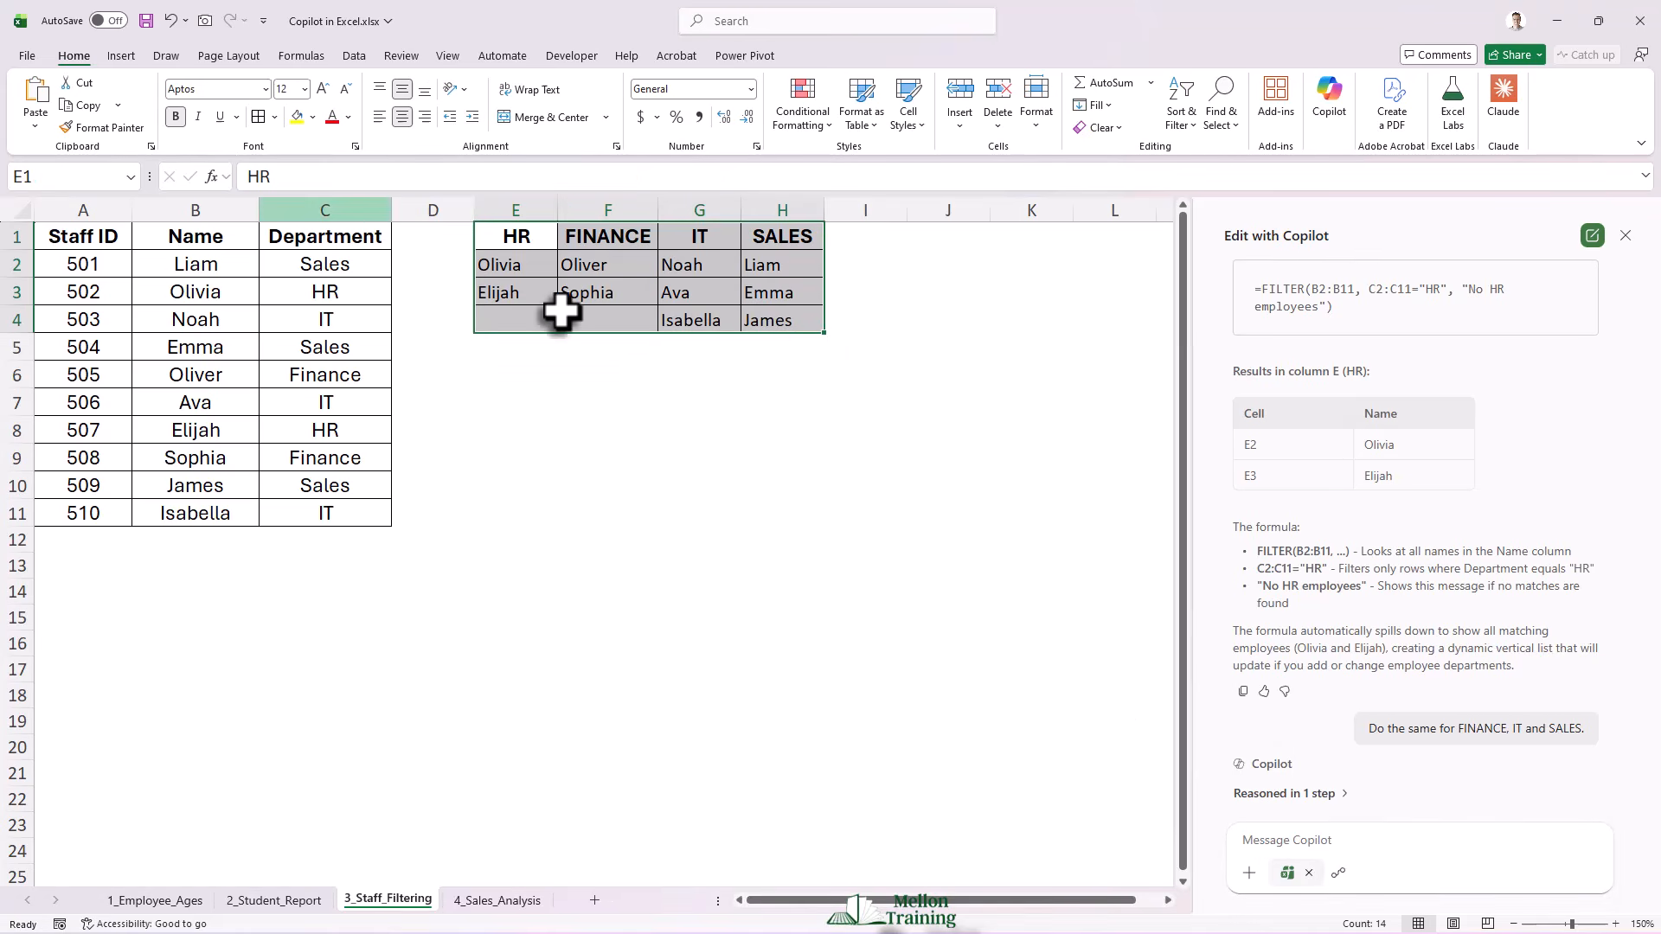
Step: On 4_Sales_Analysis, ask Copilot in a new chat for trends and insights with simple charts in a new sheet, plus further exploration ideas
{"action": "left_click", "coordinate": [649, 483]}
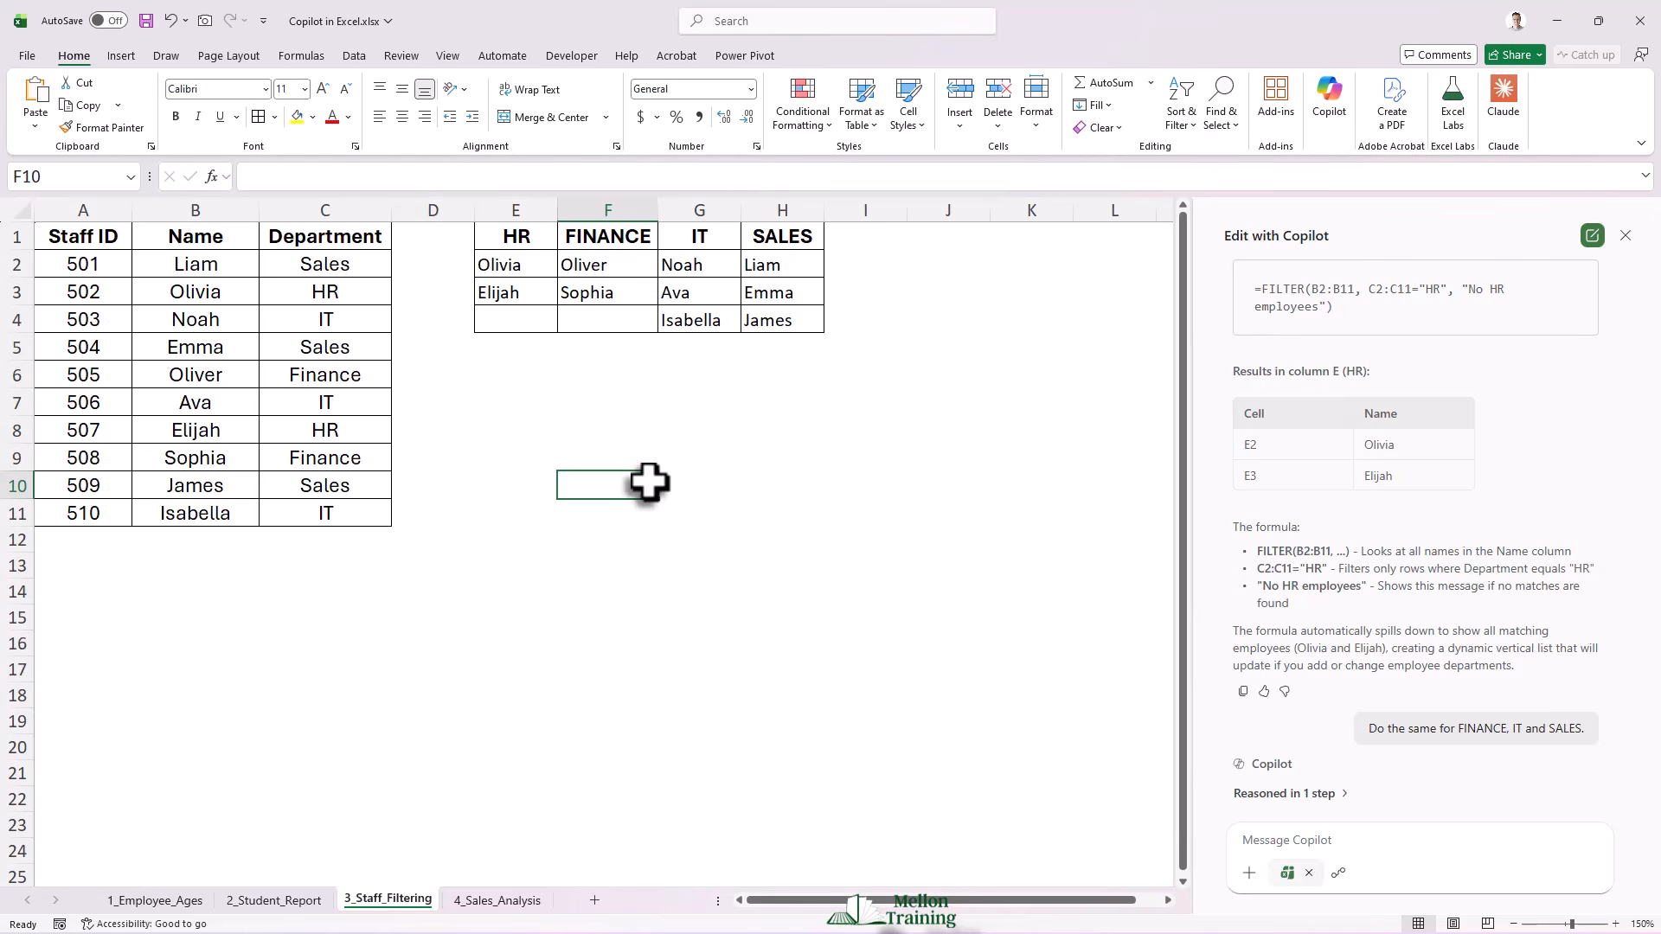
{"action": "left_click", "coordinate": [497, 900]}
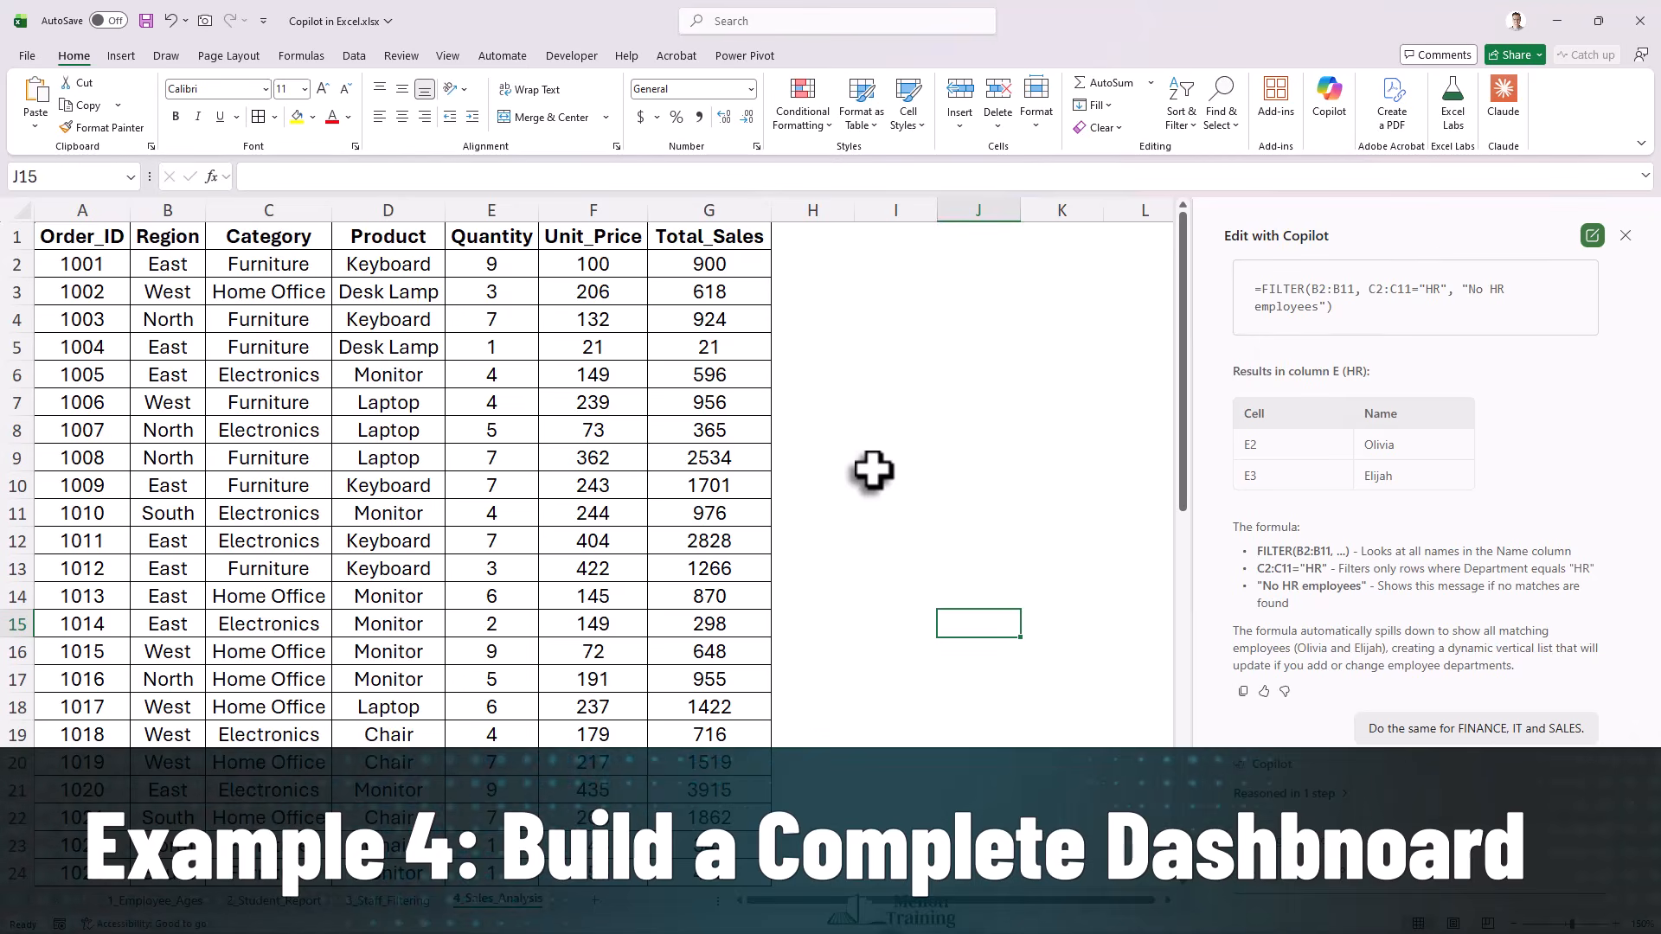
{"action": "left_click", "coordinate": [1593, 235]}
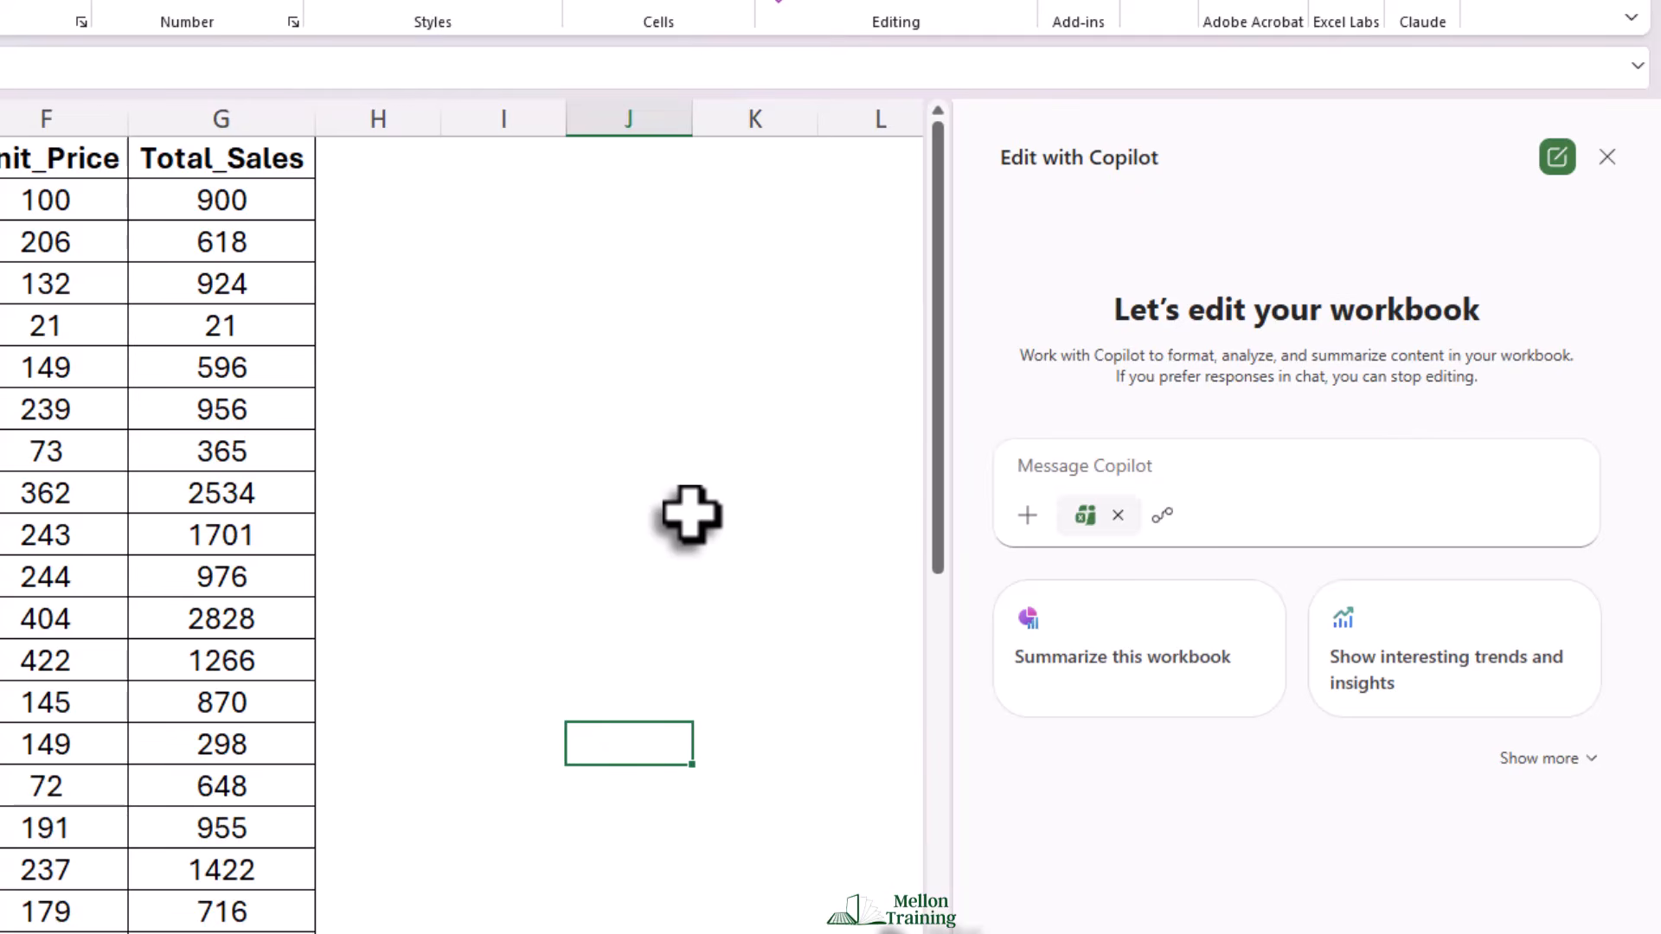
{"action": "left_click", "coordinate": [1471, 679]}
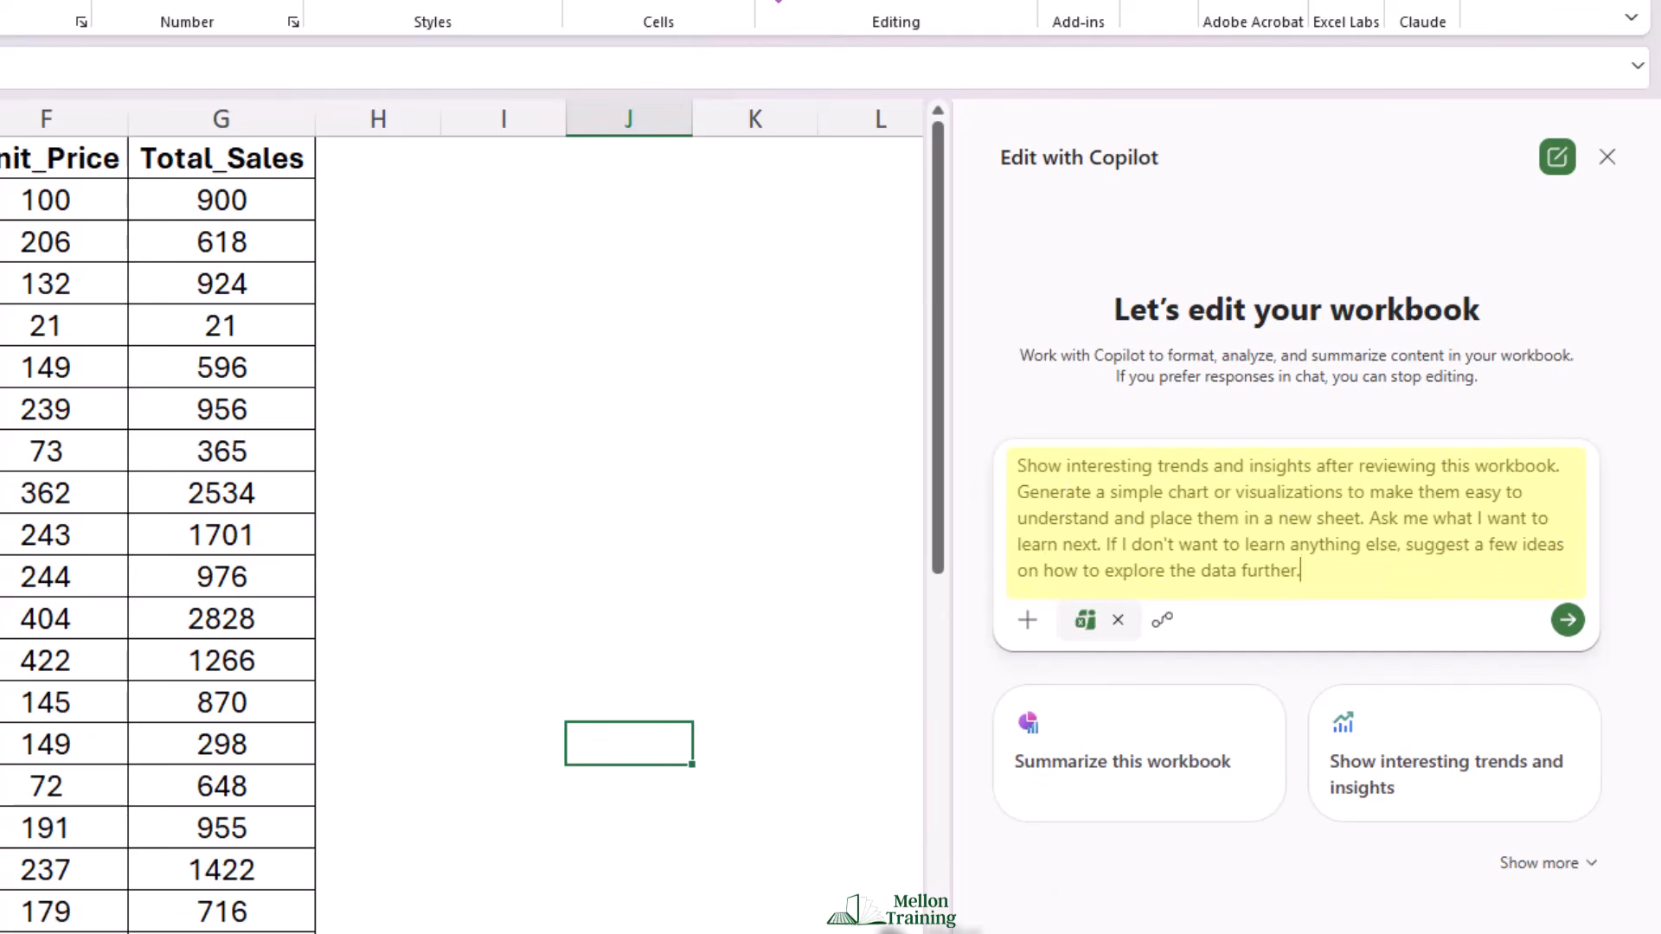
{"action": "left_click", "coordinate": [1568, 620]}
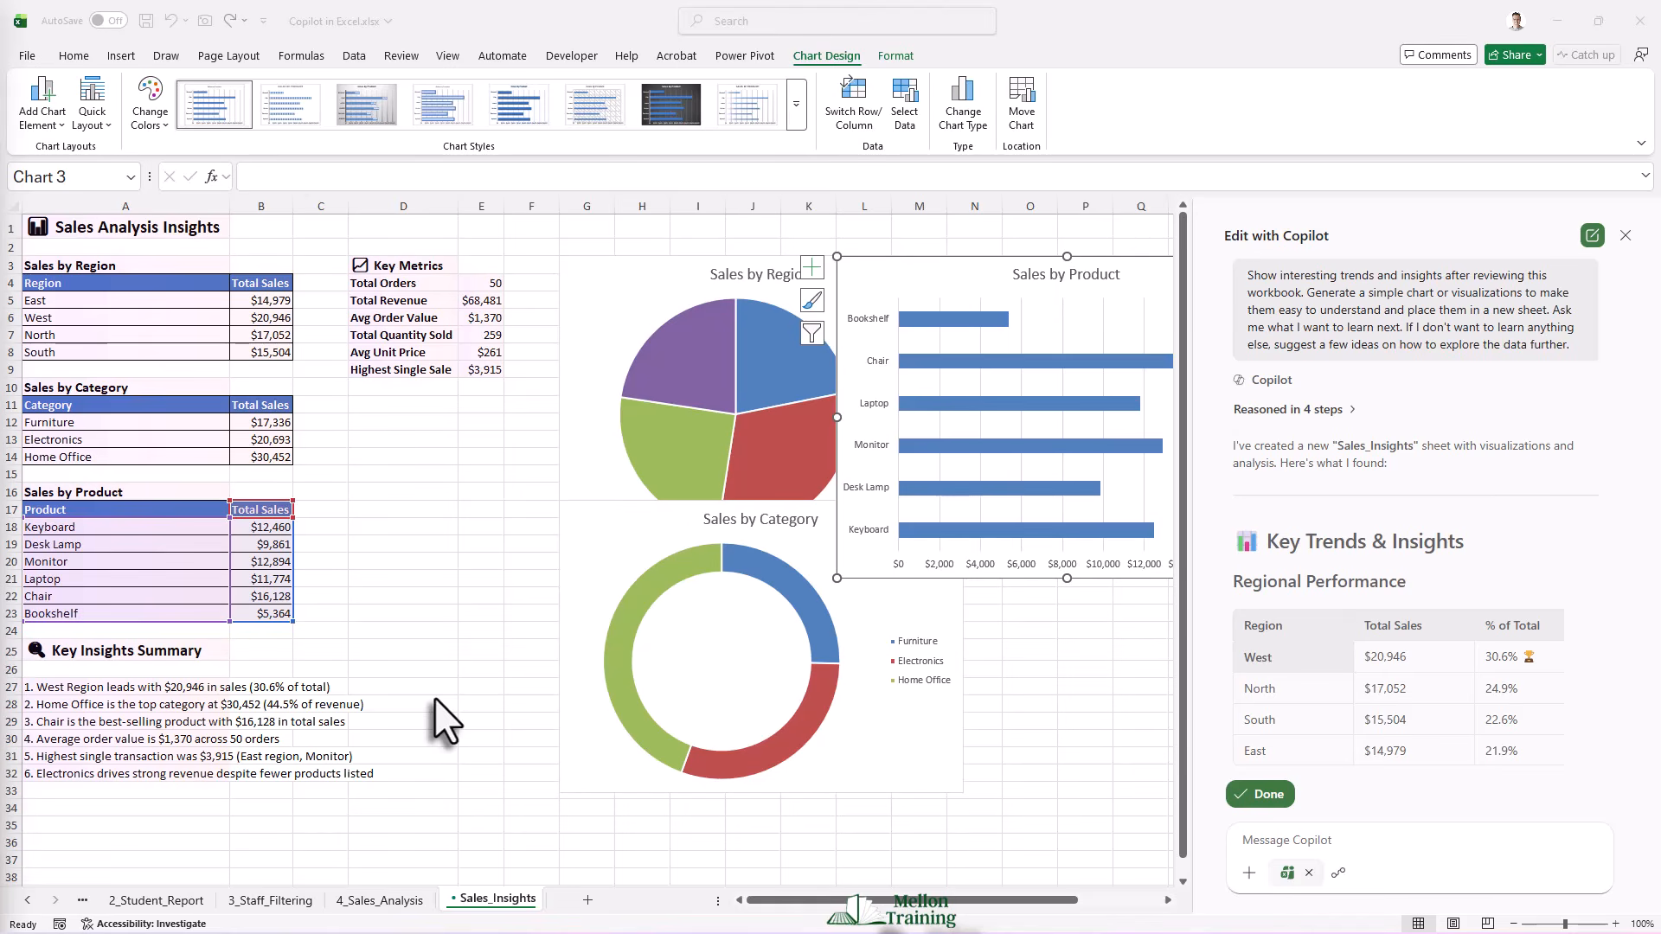
Step: Review Copilot's key trends and suggested follow-up analyses, accept the new Sales_Insights sheet, and close the Copilot pane
{"action": "scroll", "coordinate": [1458, 532], "scroll_direction": "down", "scroll_amount": 10}
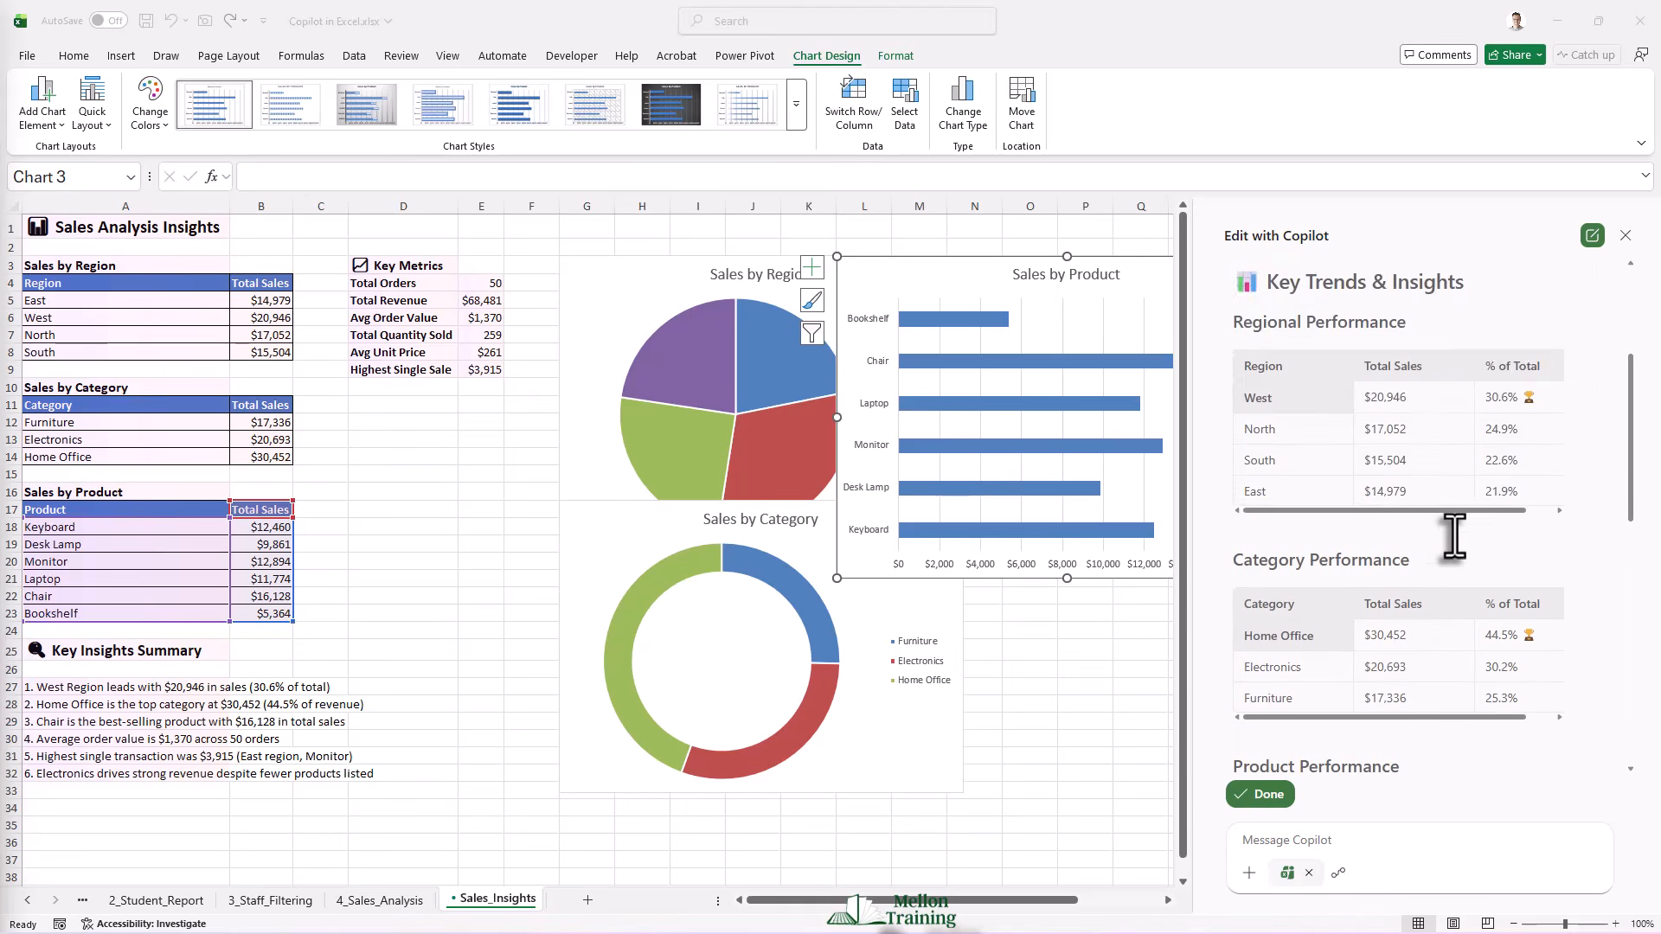
{"action": "scroll", "coordinate": [1454, 536], "scroll_direction": "down", "scroll_amount": 5}
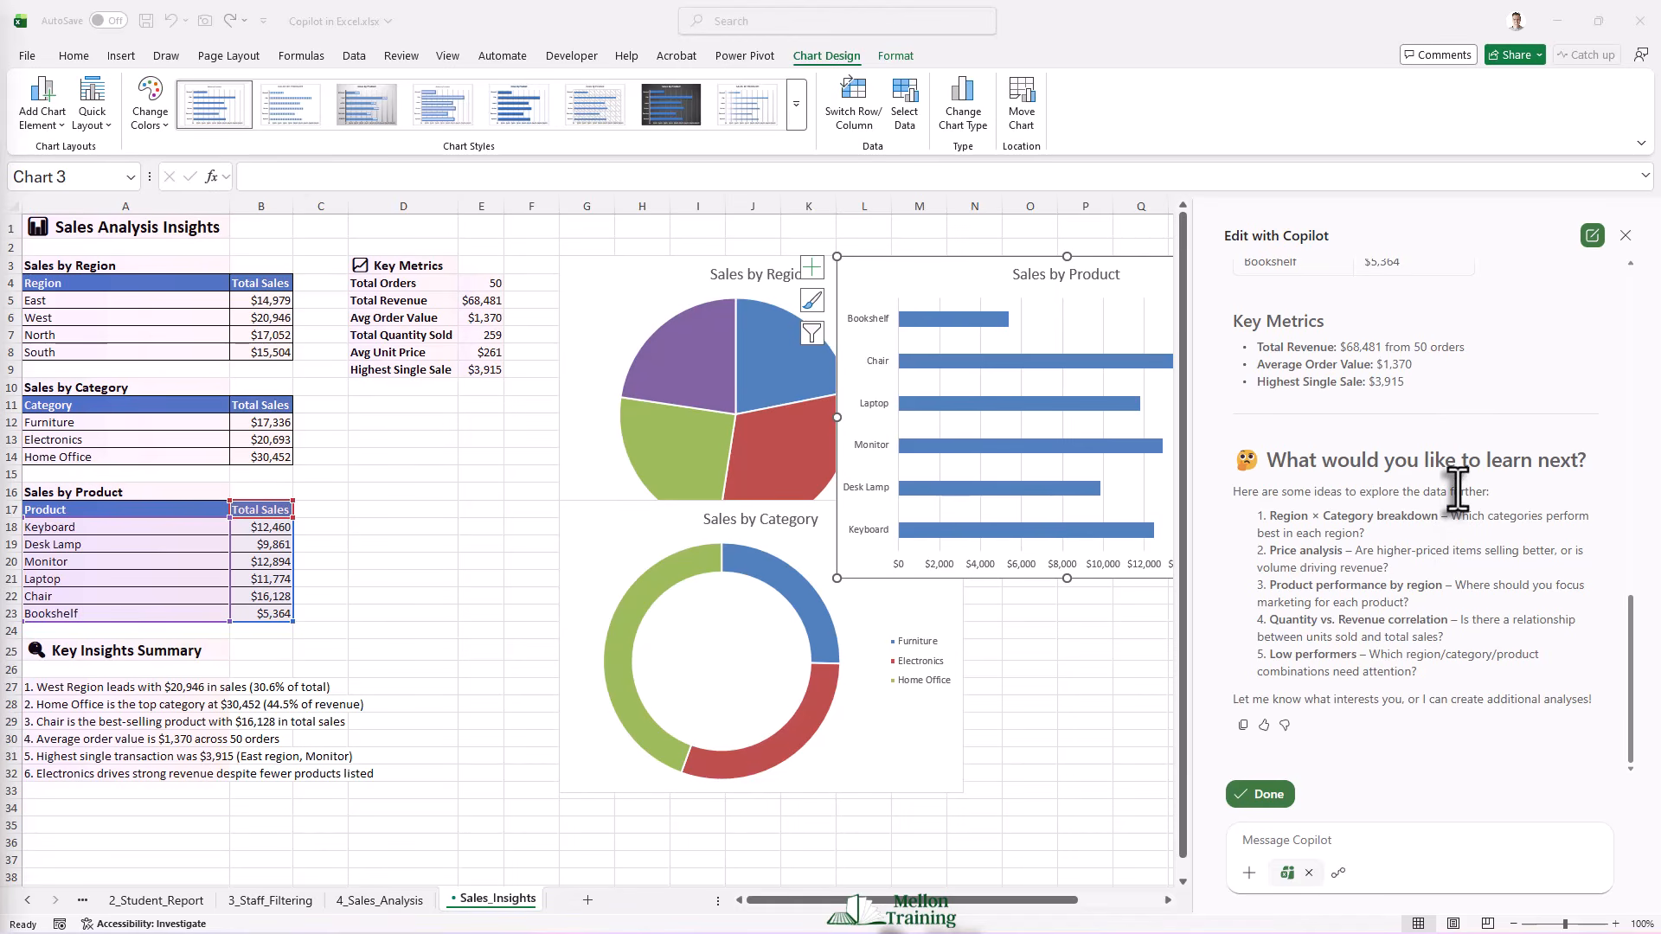
{"action": "left_click", "coordinate": [1263, 794]}
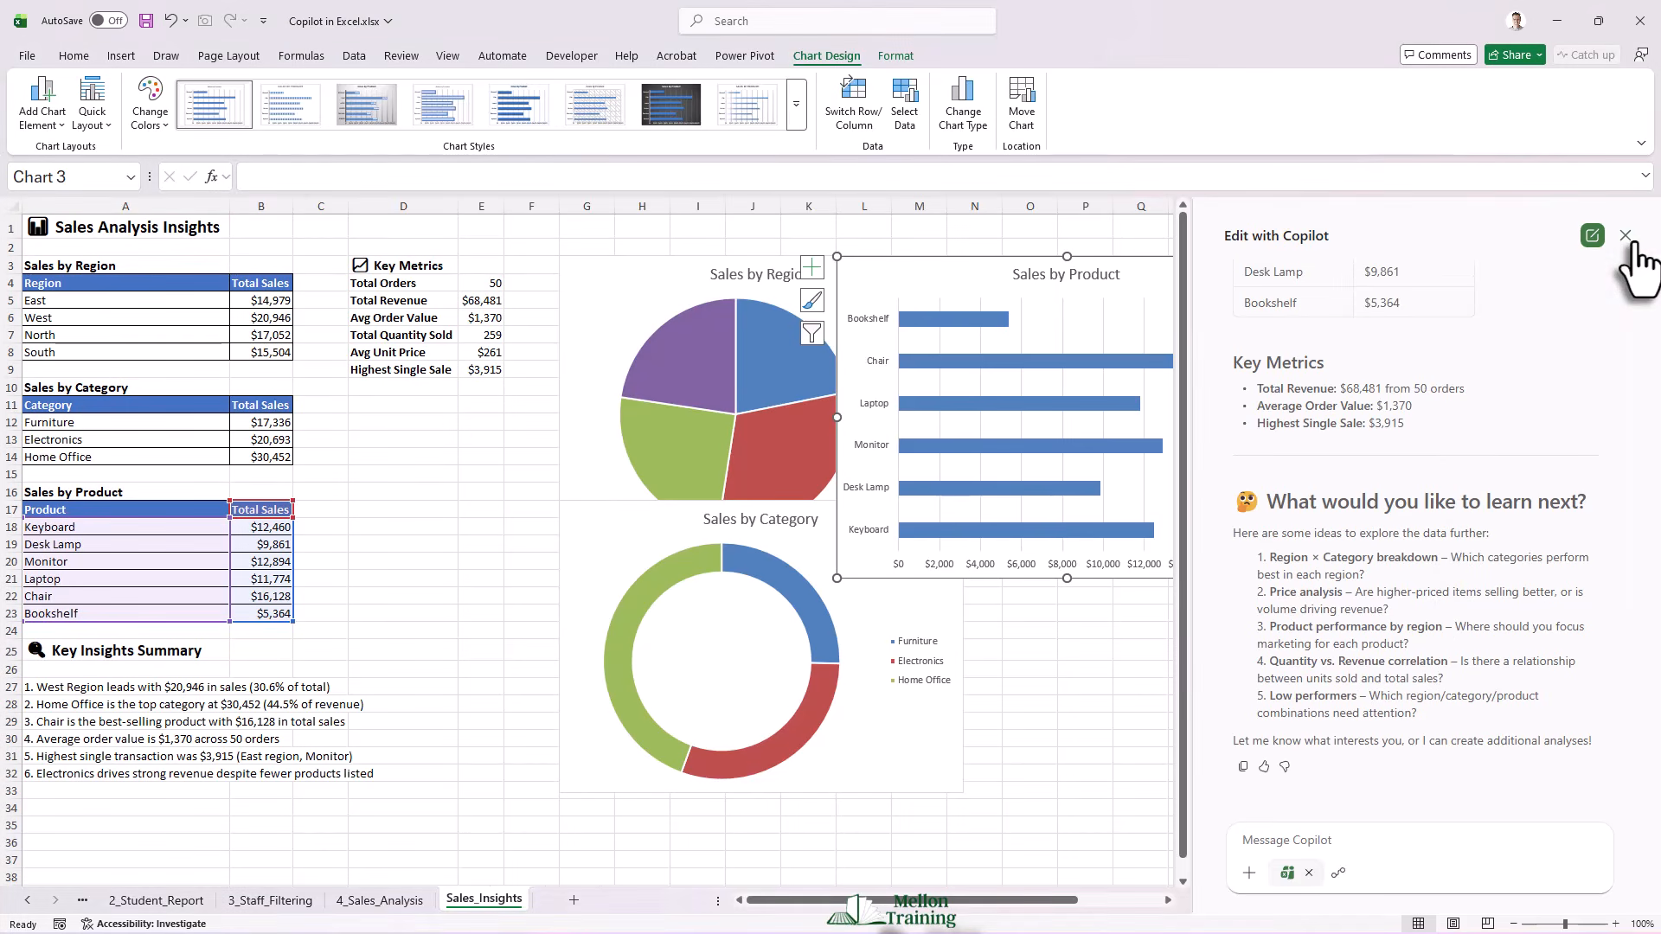
{"action": "left_click", "coordinate": [1626, 235]}
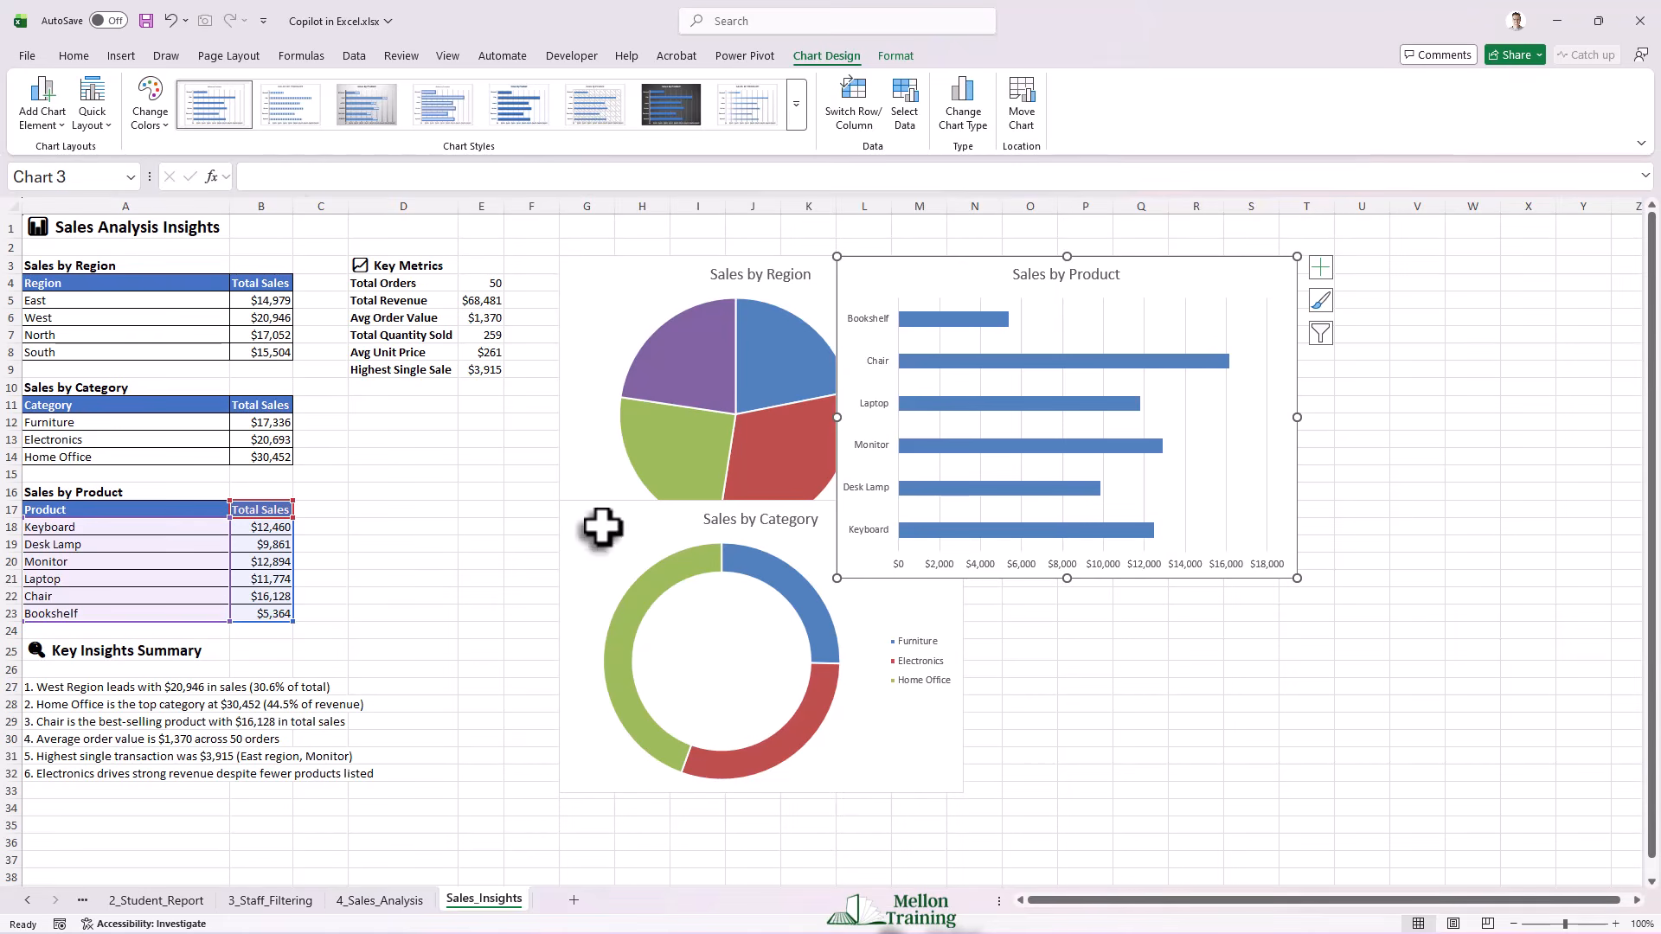
Step: Shrink and rearrange the three charts, with Sales by Product above and Sales by Category and Sales by Region beneath it
{"action": "left_click_drag", "start_coordinate": [947, 273], "coordinate": [1083, 273]}
{"action": "left_click_drag", "start_coordinate": [594, 579], "coordinate": [385, 501]}
{"action": "left_click_drag", "start_coordinate": [756, 715], "coordinate": [615, 645]}
{"action": "left_click_drag", "start_coordinate": [386, 467], "coordinate": [337, 493]}
{"action": "left_click_drag", "start_coordinate": [698, 273], "coordinate": [706, 467]}
{"action": "left_click_drag", "start_coordinate": [972, 741], "coordinate": [835, 672]}
{"action": "left_click_drag", "start_coordinate": [1134, 270], "coordinate": [666, 233]}
{"action": "left_click_drag", "start_coordinate": [735, 540], "coordinate": [734, 443]}
{"action": "left_click_drag", "start_coordinate": [965, 332], "coordinate": [1003, 333]}
Step: Hide the gridlines on the Sales_Insights sheet
{"action": "left_click", "coordinate": [1031, 577]}
{"action": "left_click", "coordinate": [447, 55]}
{"action": "left_click", "coordinate": [501, 106]}
Step: Align Sales by Region with the right edge of Sales by Product and widen both lower charts to sit side by side
{"action": "left_click_drag", "start_coordinate": [777, 671], "coordinate": [945, 672]}
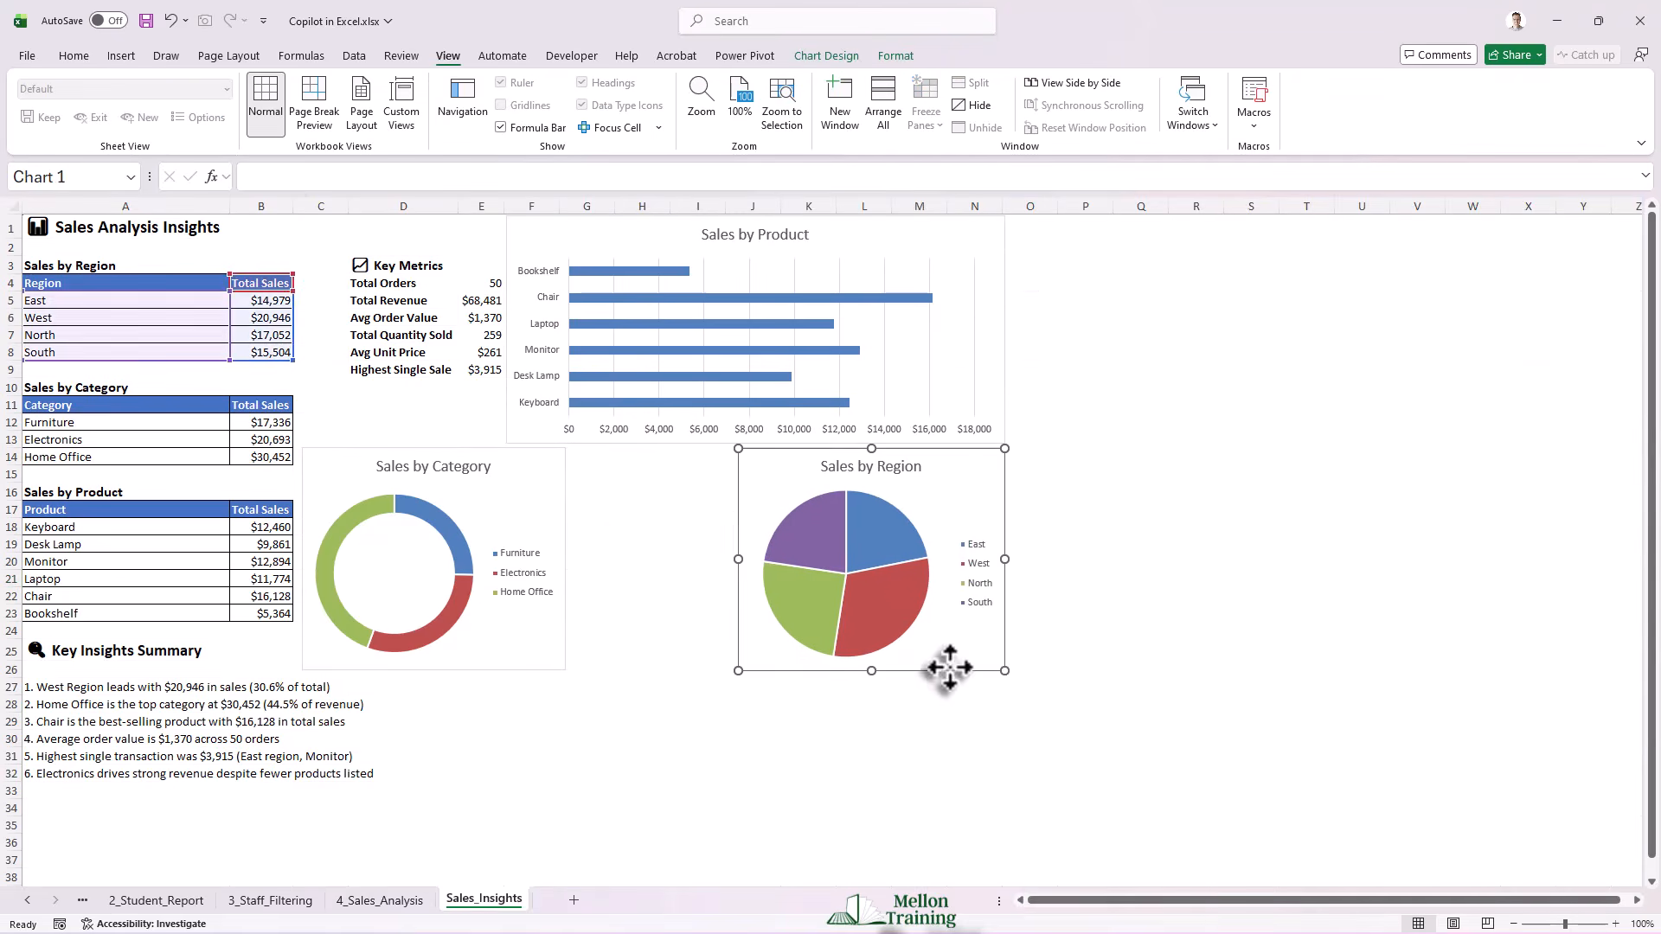
{"action": "left_click_drag", "start_coordinate": [739, 559], "coordinate": [697, 559]}
{"action": "left_click_drag", "start_coordinate": [490, 452], "coordinate": [494, 450]}
{"action": "left_click_drag", "start_coordinate": [569, 558], "coordinate": [649, 559]}
{"action": "left_click_drag", "start_coordinate": [698, 559], "coordinate": [670, 559]}
{"action": "left_click_drag", "start_coordinate": [649, 559], "coordinate": [662, 559]}
Step: Add all borders to the Key Metrics table in D3:E9
{"action": "left_click_drag", "start_coordinate": [403, 266], "coordinate": [478, 372]}
{"action": "left_click", "coordinate": [74, 55]}
{"action": "left_click", "coordinate": [258, 117]}
{"action": "left_click", "coordinate": [531, 773]}
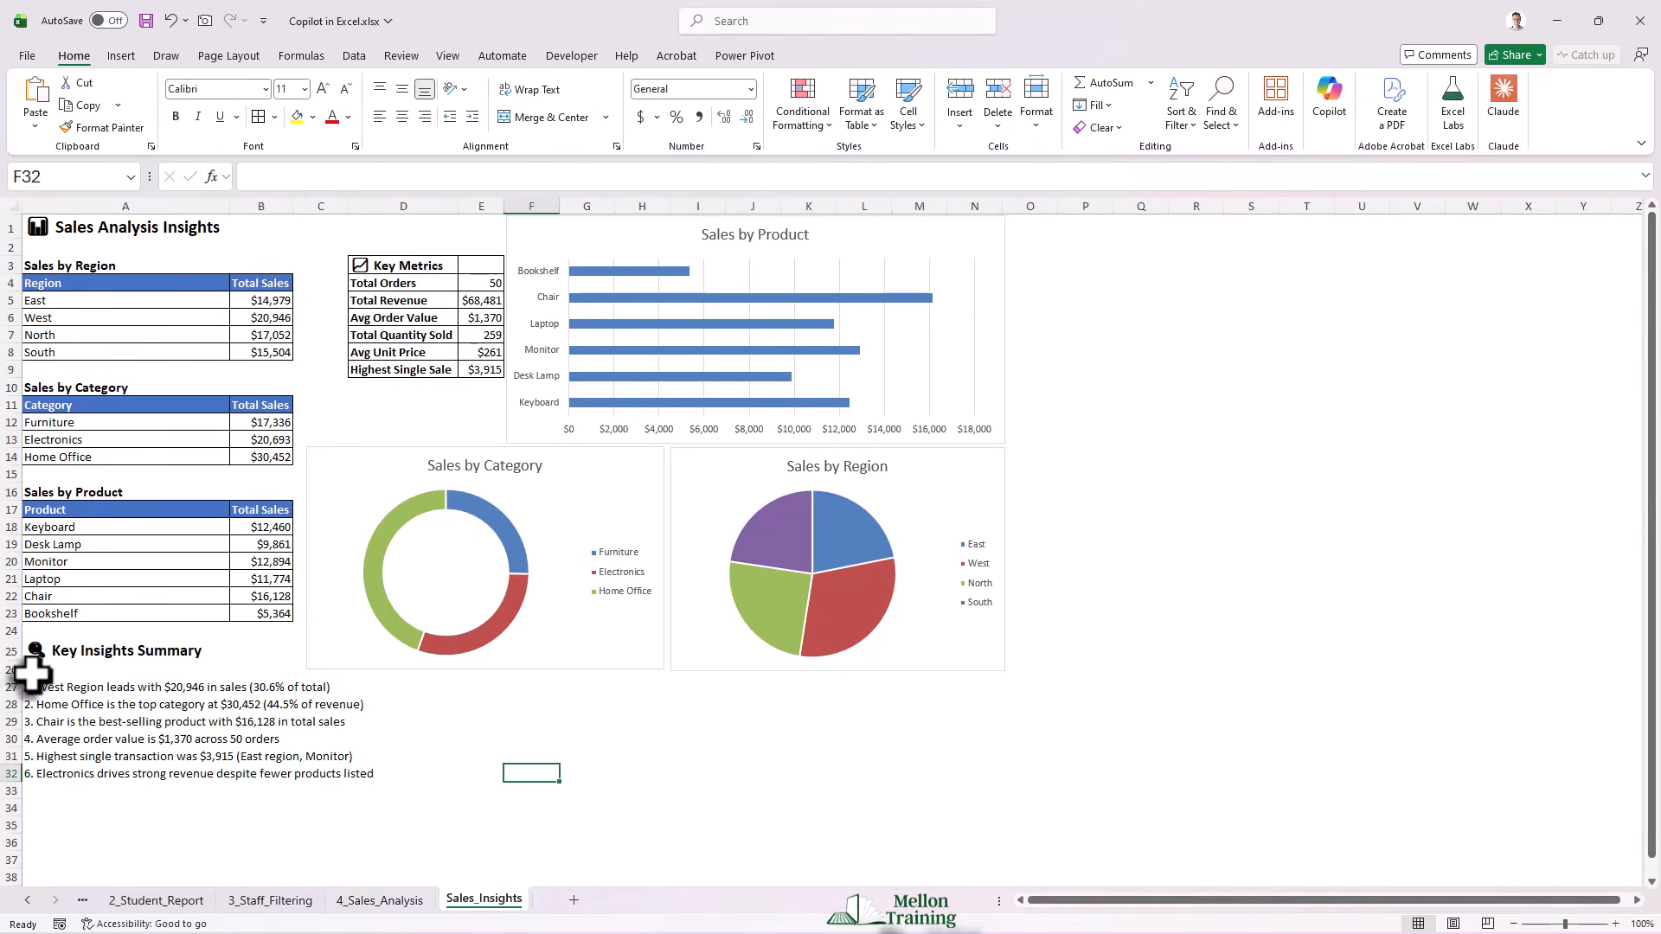
Step: Add all borders to the six key insight lines in A27:A32
{"action": "left_click_drag", "start_coordinate": [32, 652], "coordinate": [415, 774]}
{"action": "key", "text": "ctrl+z"}
{"action": "left_click_drag", "start_coordinate": [185, 688], "coordinate": [190, 773]}
{"action": "key", "text": "alt+h"}
{"action": "key", "text": "b"}
{"action": "key", "text": "a"}
{"action": "left_click", "coordinate": [183, 690]}
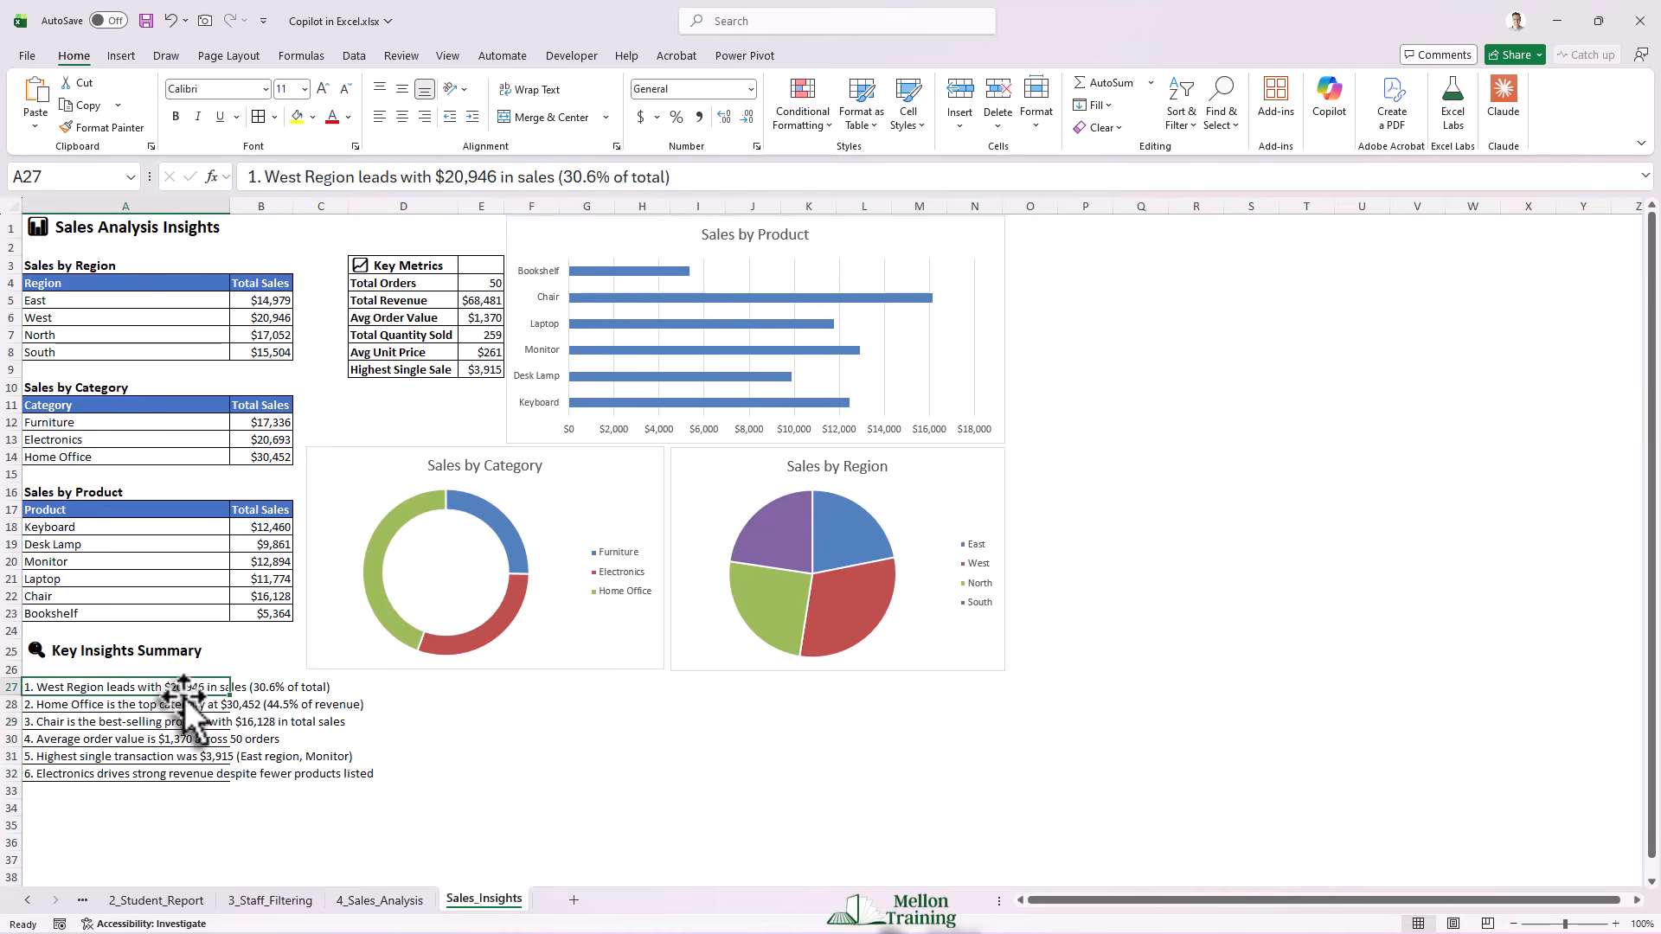
Step: Widen column A to fit the insight lines and column E slightly, and adjust the charts to line up with each other
{"action": "left_click_drag", "start_coordinate": [229, 207], "coordinate": [389, 208]}
{"action": "left_click", "coordinate": [479, 773]}
{"action": "left_click_drag", "start_coordinate": [664, 205], "coordinate": [687, 206]}
{"action": "left_click_drag", "start_coordinate": [830, 237], "coordinate": [843, 236]}
{"action": "left_click", "coordinate": [1125, 484]}
{"action": "left_click_drag", "start_coordinate": [1187, 560], "coordinate": [1203, 560]}
Step: Enlarge the font of the Sales Analysis Insights title and the Key Insights Summary heading
{"action": "left_click", "coordinate": [205, 227]}
{"action": "triple_click", "coordinate": [323, 89]}
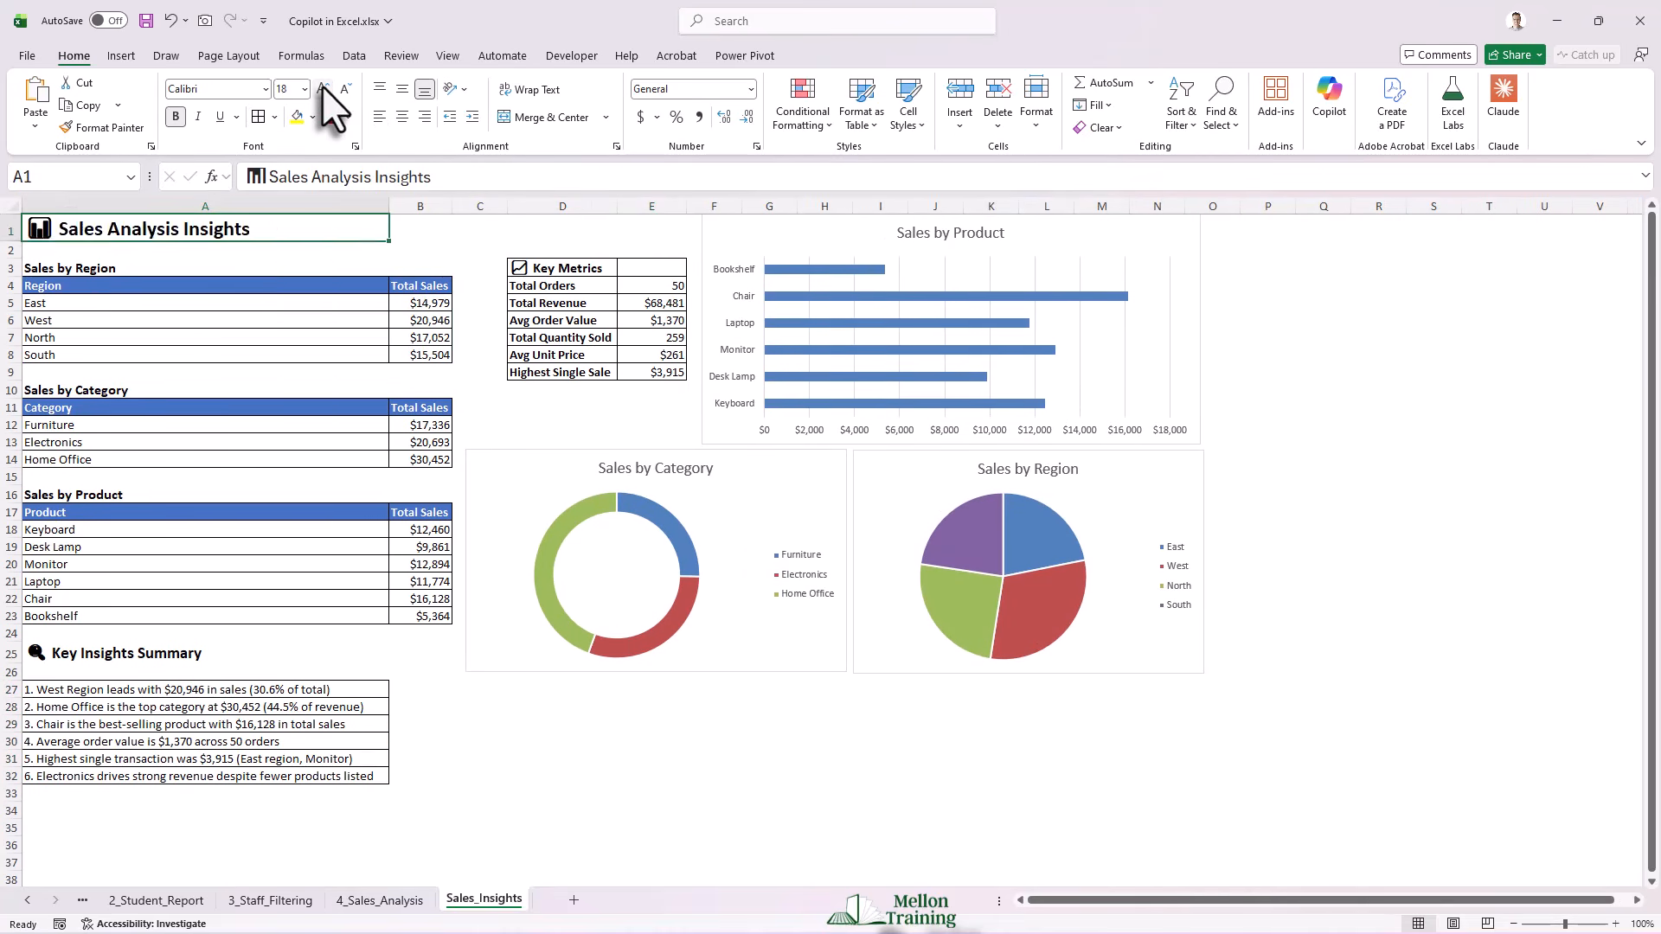
{"action": "left_click", "coordinate": [205, 662]}
{"action": "triple_click", "coordinate": [323, 88]}
{"action": "left_click_drag", "start_coordinate": [420, 777], "coordinate": [420, 795]}
Step: Select all three charts together and format them with no fill and no outline
{"action": "left_click", "coordinate": [501, 681]}
{"action": "left_click", "coordinate": [883, 679], "text": "ctrl"}
{"action": "left_click", "coordinate": [708, 445], "text": "ctrl"}
{"action": "right_click", "coordinate": [706, 445]}
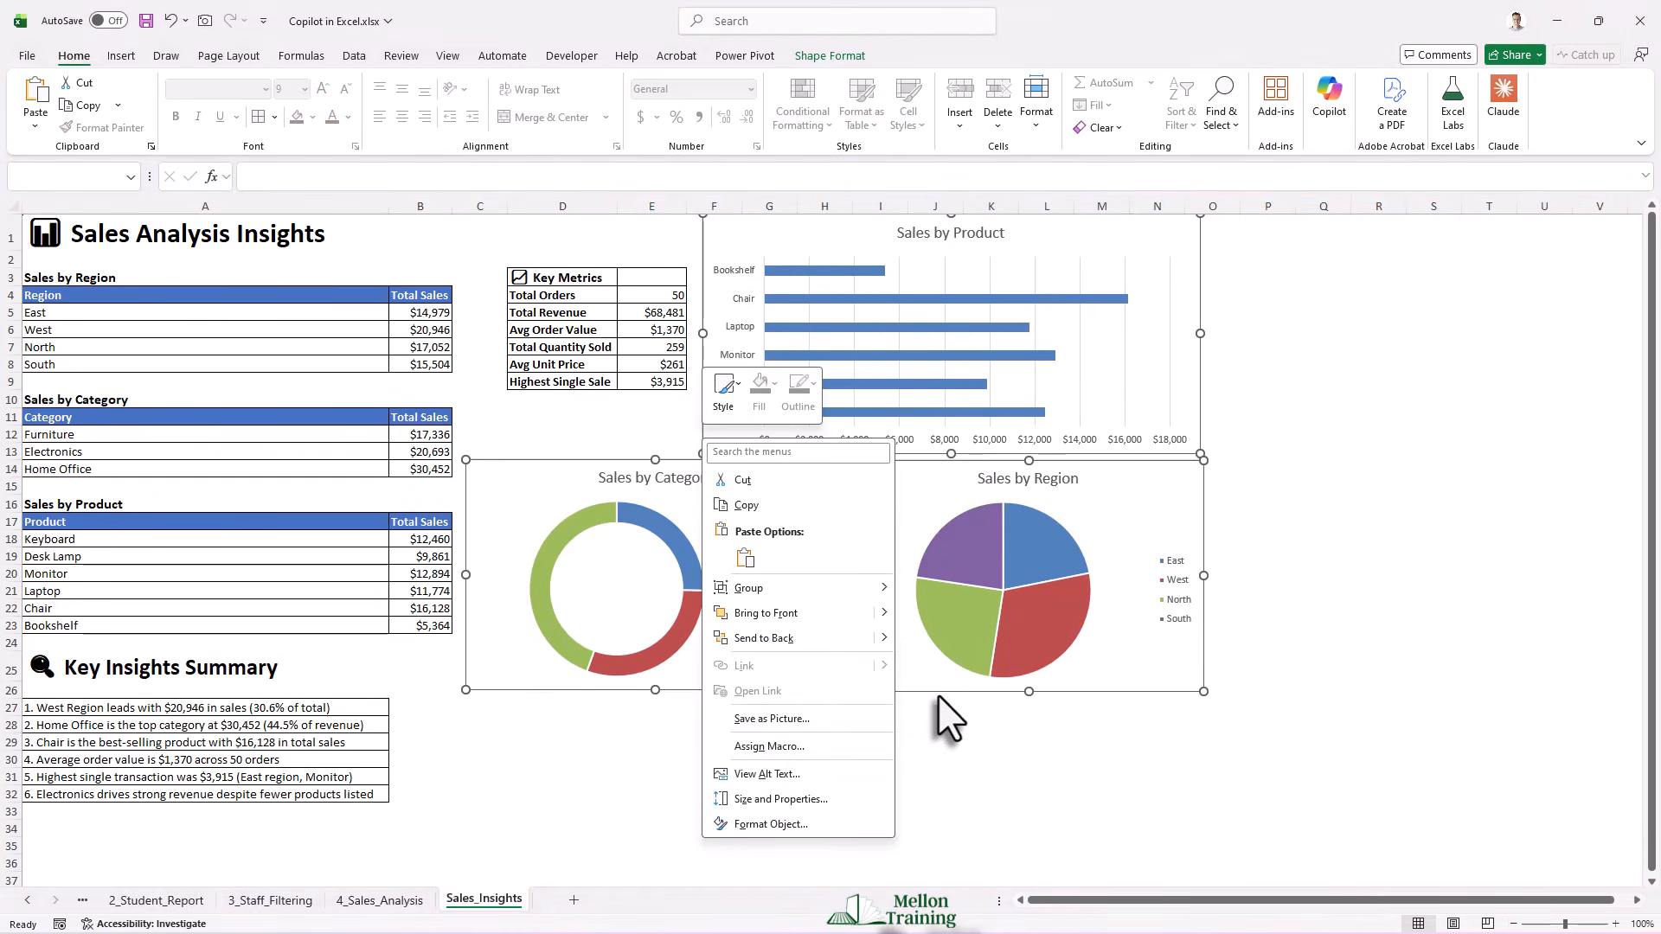
{"action": "left_click", "coordinate": [918, 722]}
{"action": "right_click", "coordinate": [901, 684]}
{"action": "left_click", "coordinate": [971, 671]}
{"action": "left_click", "coordinate": [1452, 354]}
{"action": "left_click", "coordinate": [1451, 506]}
{"action": "left_click", "coordinate": [1323, 416]}
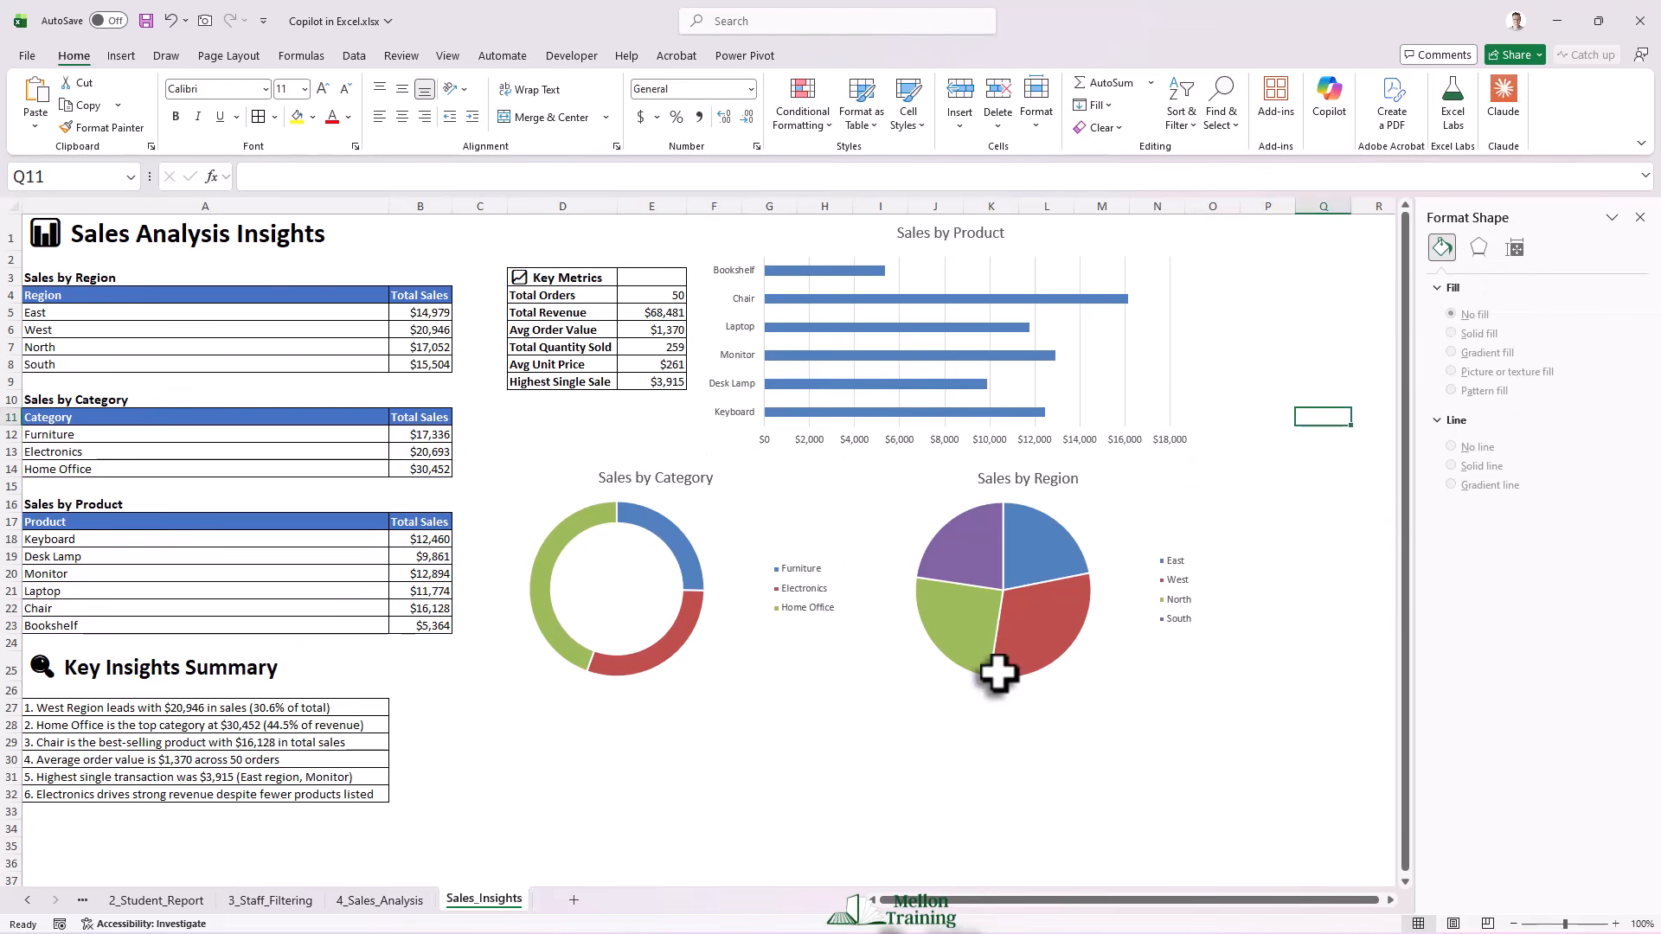
Step: Reduce the heights of rows 2 and 26, and give the title and section headings white text on a dark green fill
{"action": "left_click_drag", "start_coordinate": [15, 689], "coordinate": [14, 684]}
{"action": "left_click", "coordinate": [630, 807]}
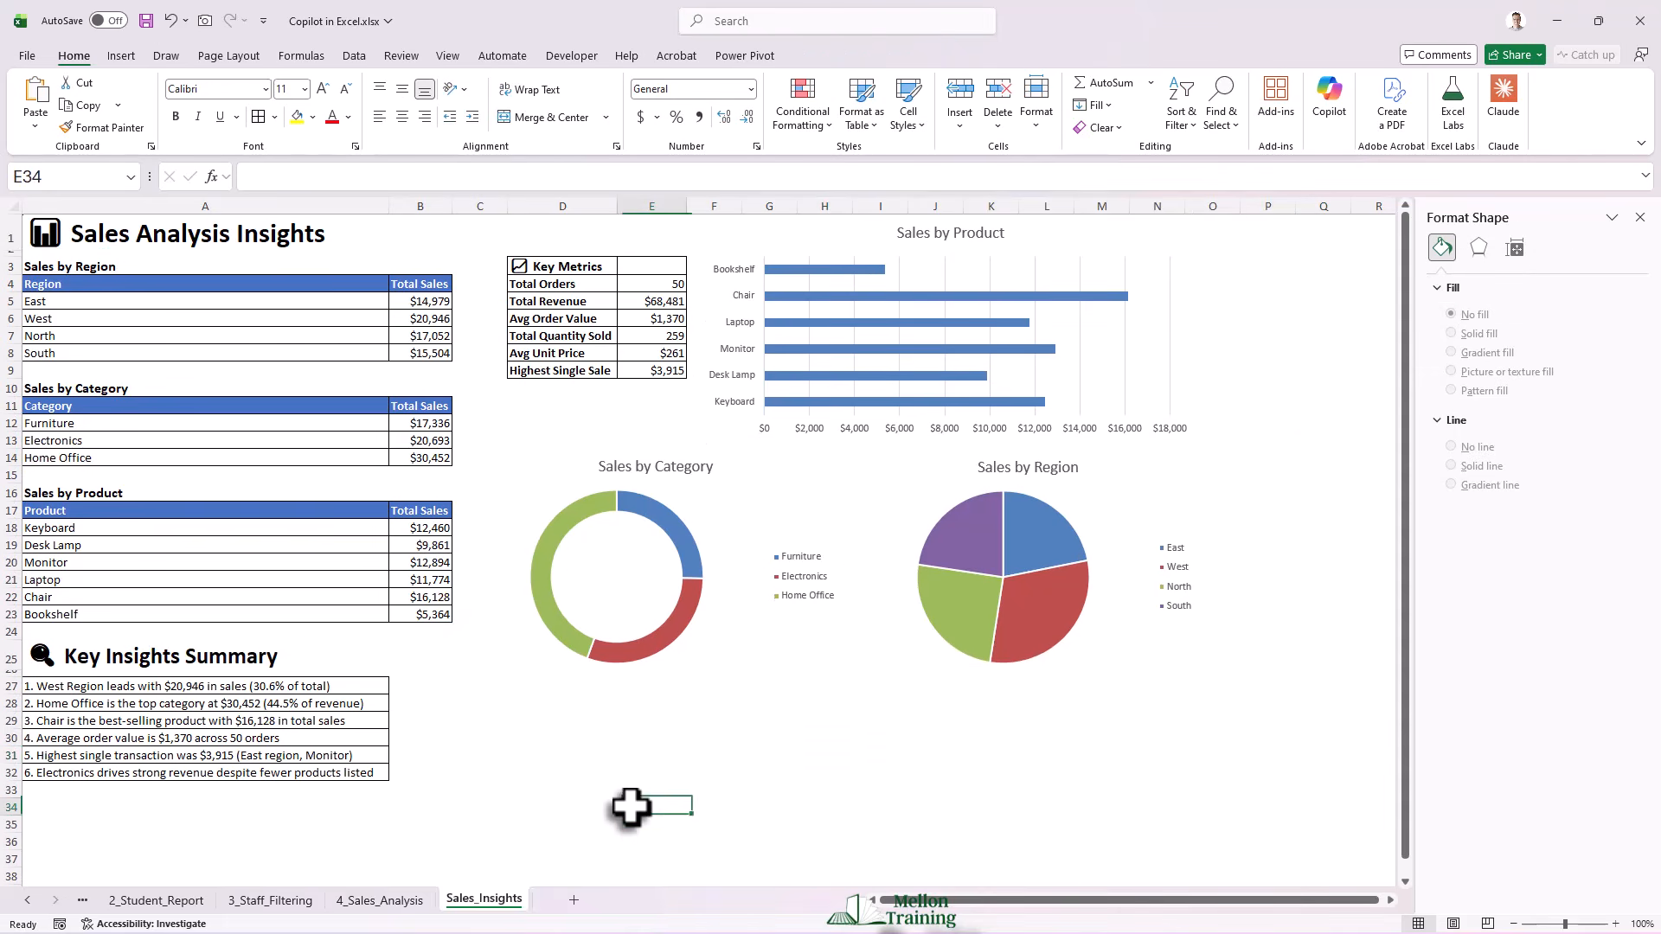
{"action": "left_click", "coordinate": [349, 116]}
{"action": "left_click", "coordinate": [336, 232]}
{"action": "left_click", "coordinate": [313, 117]}
{"action": "left_click", "coordinate": [446, 318]}
{"action": "left_click", "coordinate": [714, 772]}
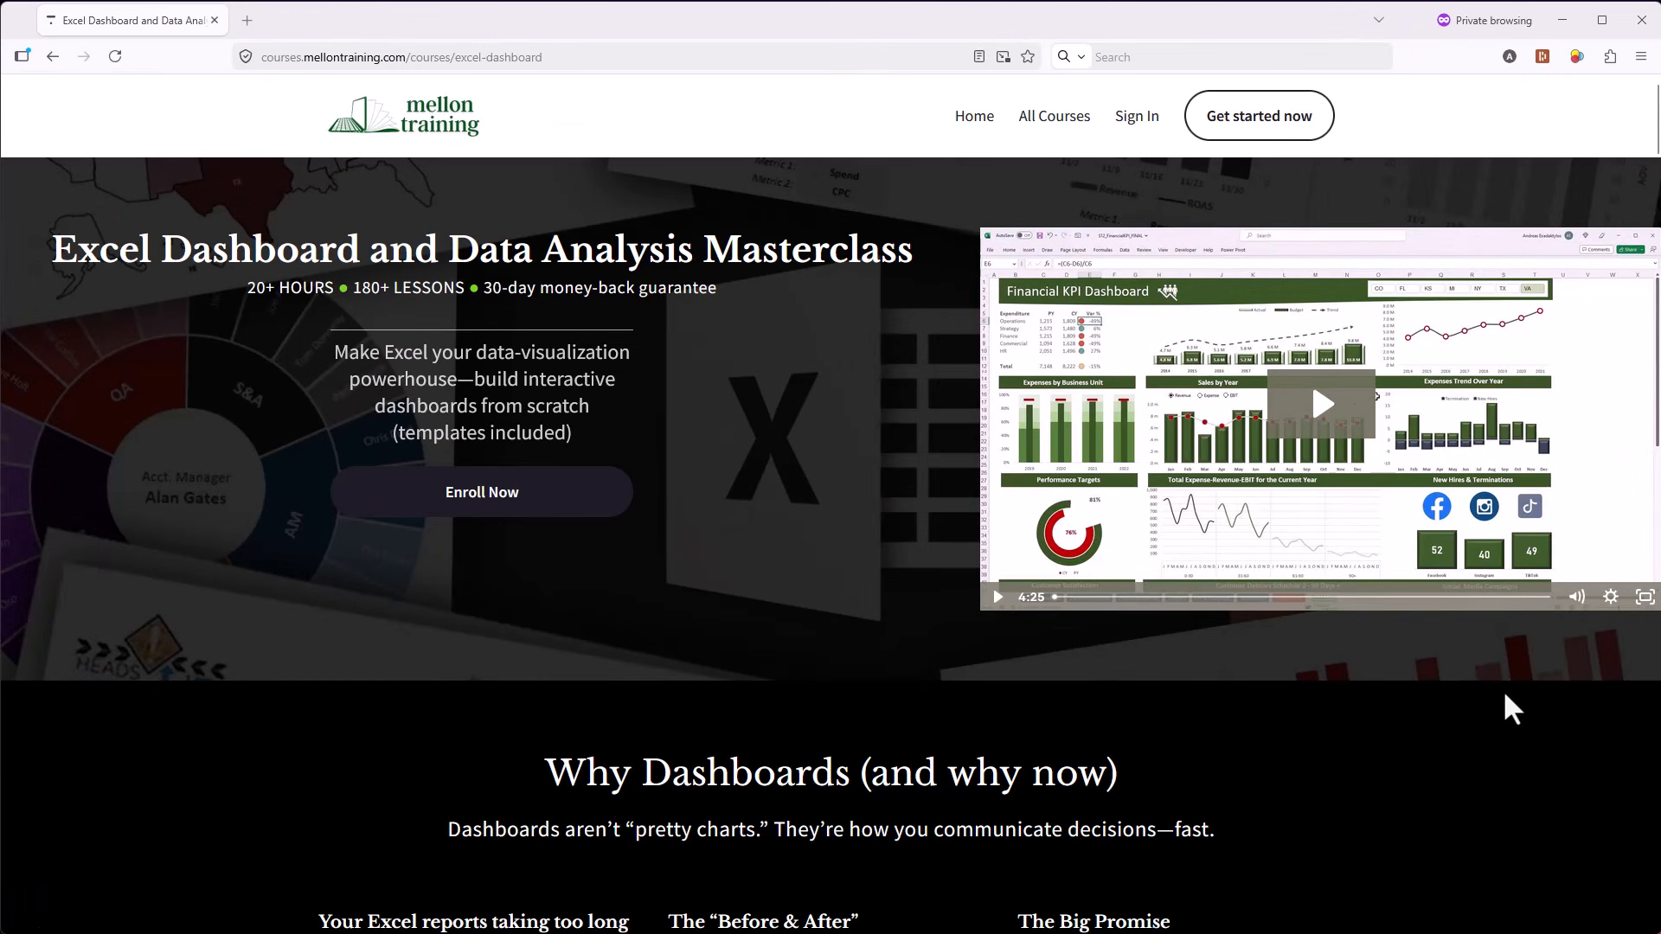
Step: In the browser, examine the Excel Dashboard and Data Analysis Masterclass page, including the additional dashboard examples, pricing, curriculum and reviews
{"action": "scroll", "coordinate": [1505, 695], "scroll_direction": "down", "scroll_amount": 5}
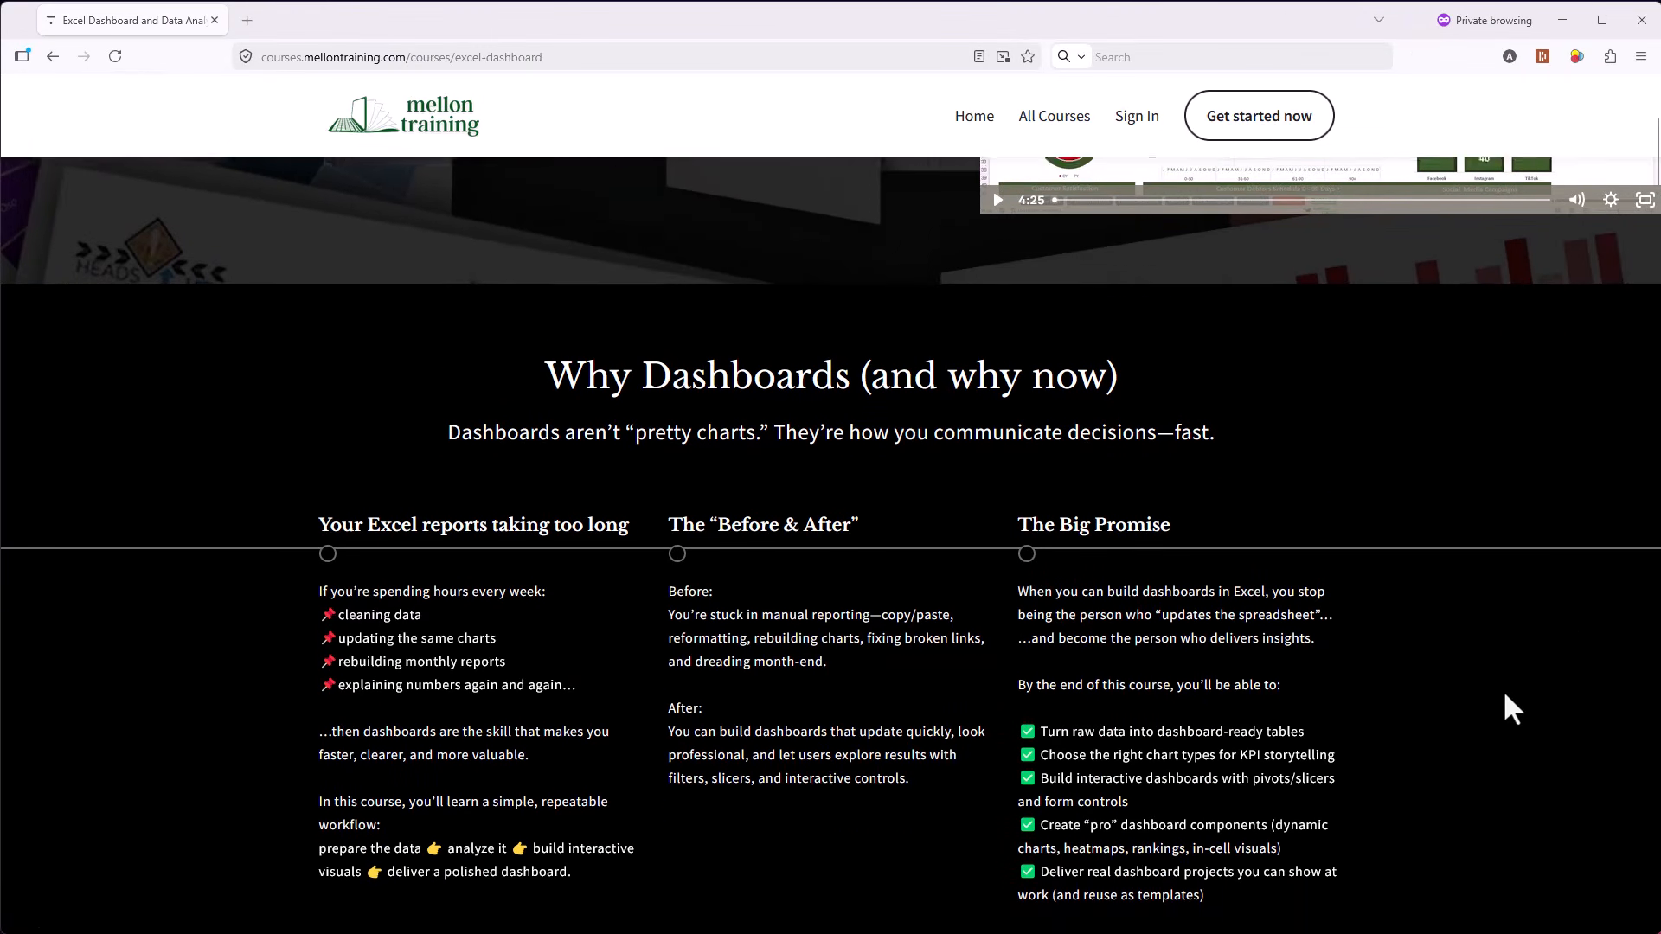
{"action": "scroll", "coordinate": [1503, 690], "scroll_direction": "down", "scroll_amount": 8}
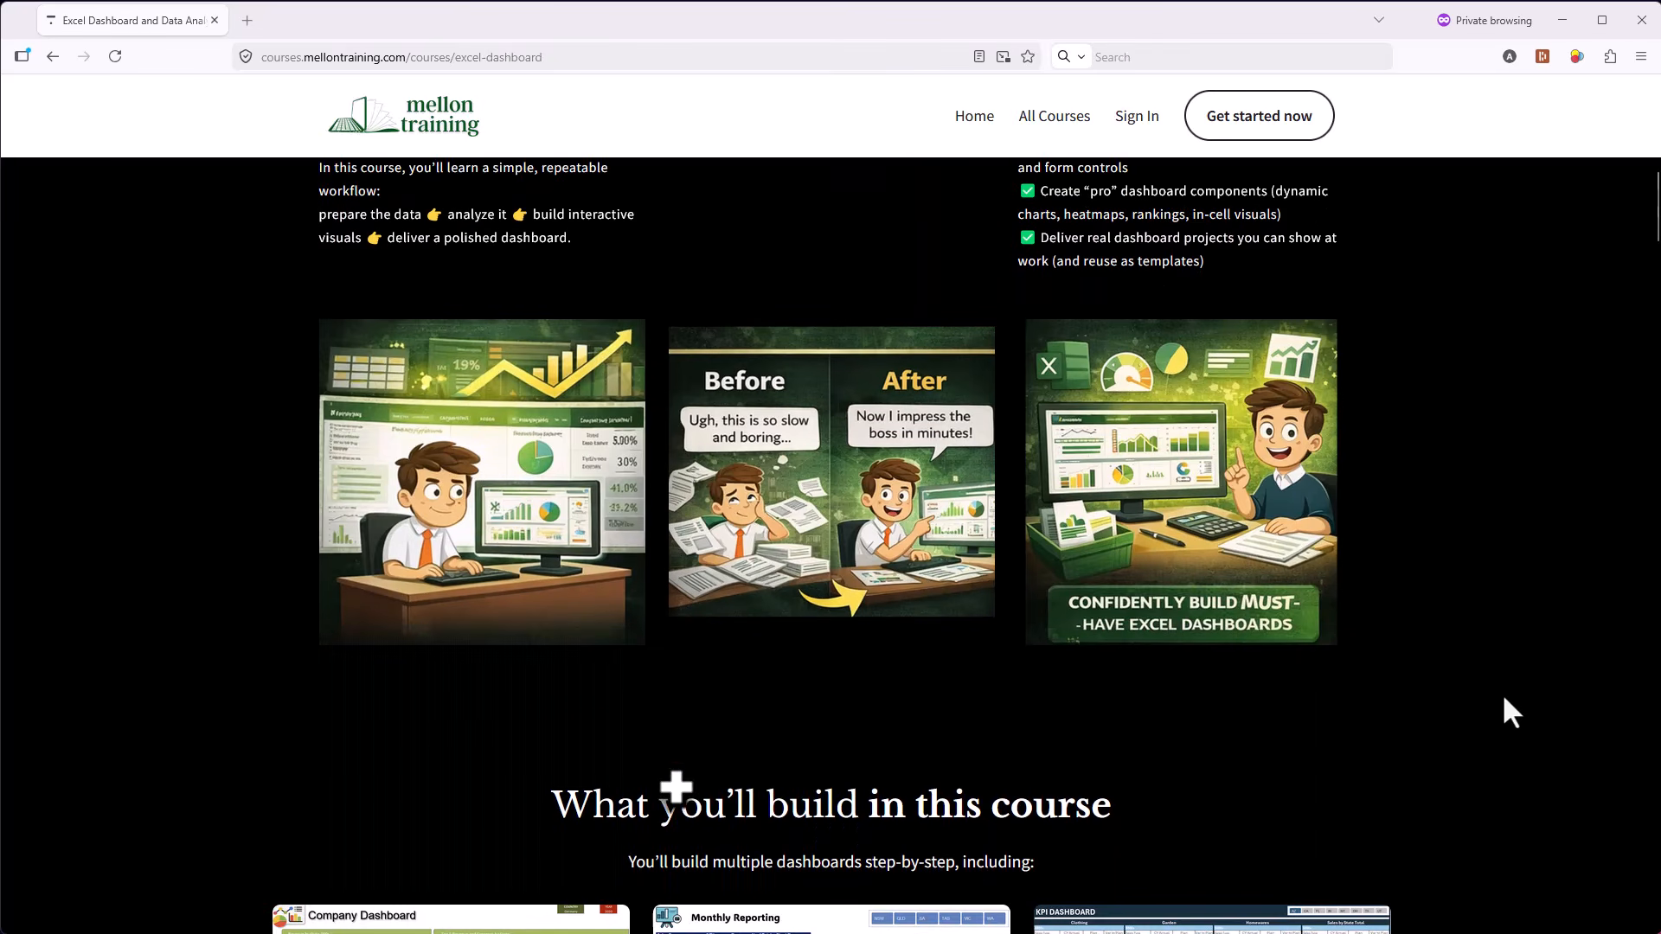
{"action": "scroll", "coordinate": [1504, 698], "scroll_direction": "down", "scroll_amount": 5}
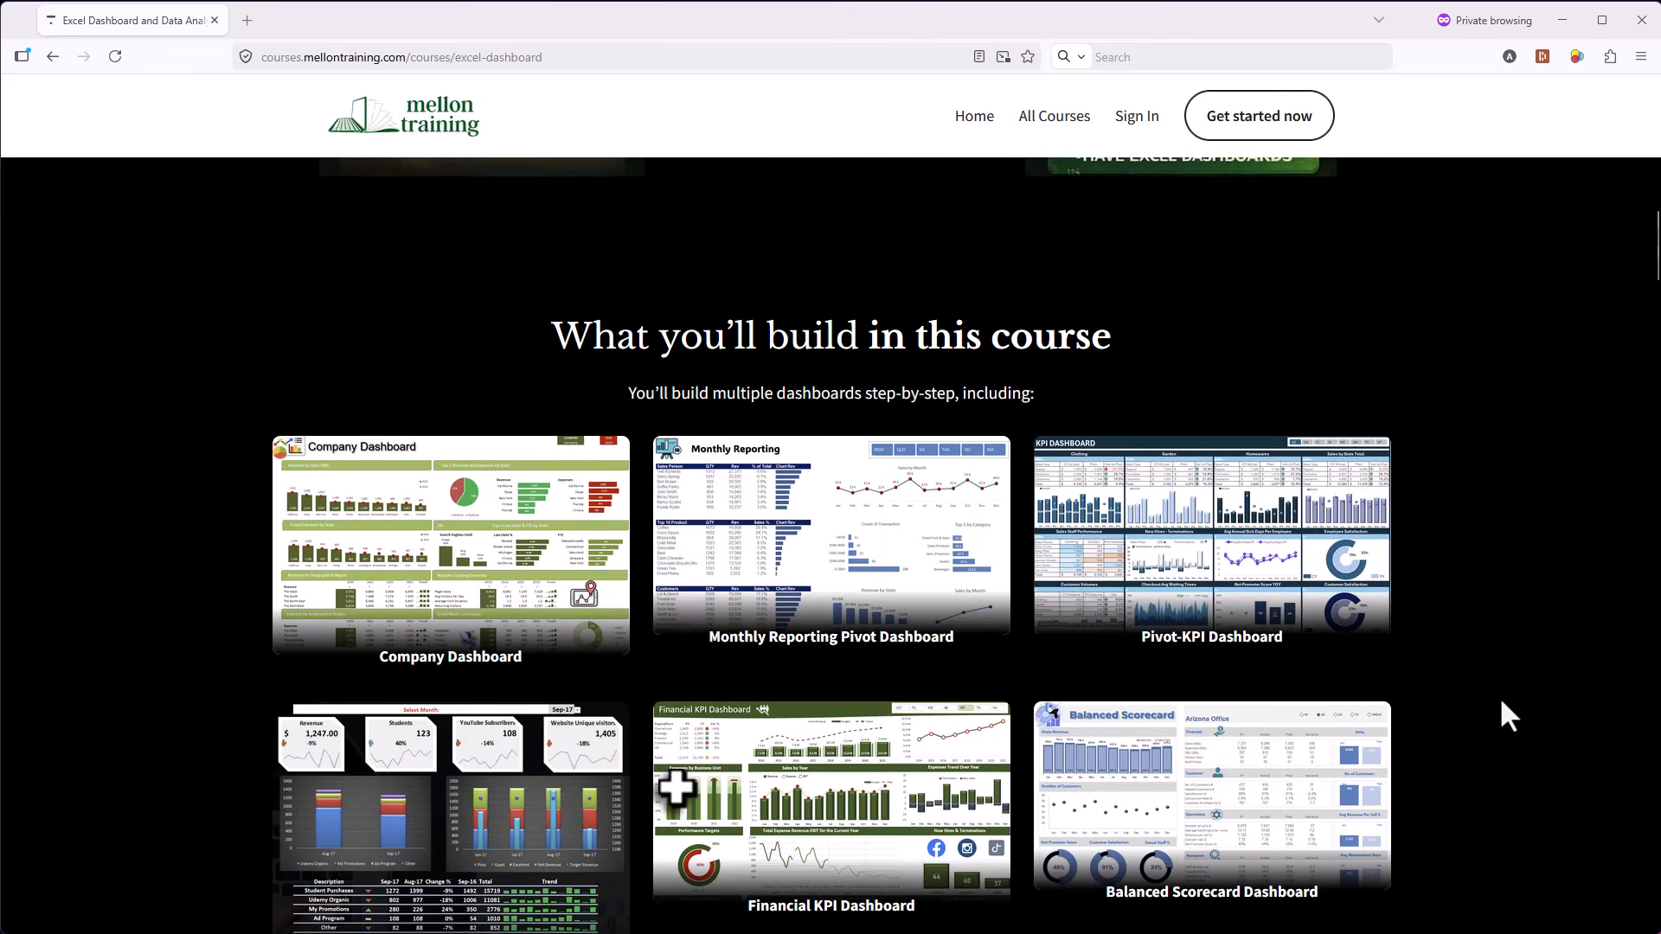
{"action": "scroll", "coordinate": [1502, 702], "scroll_direction": "down", "scroll_amount": 4}
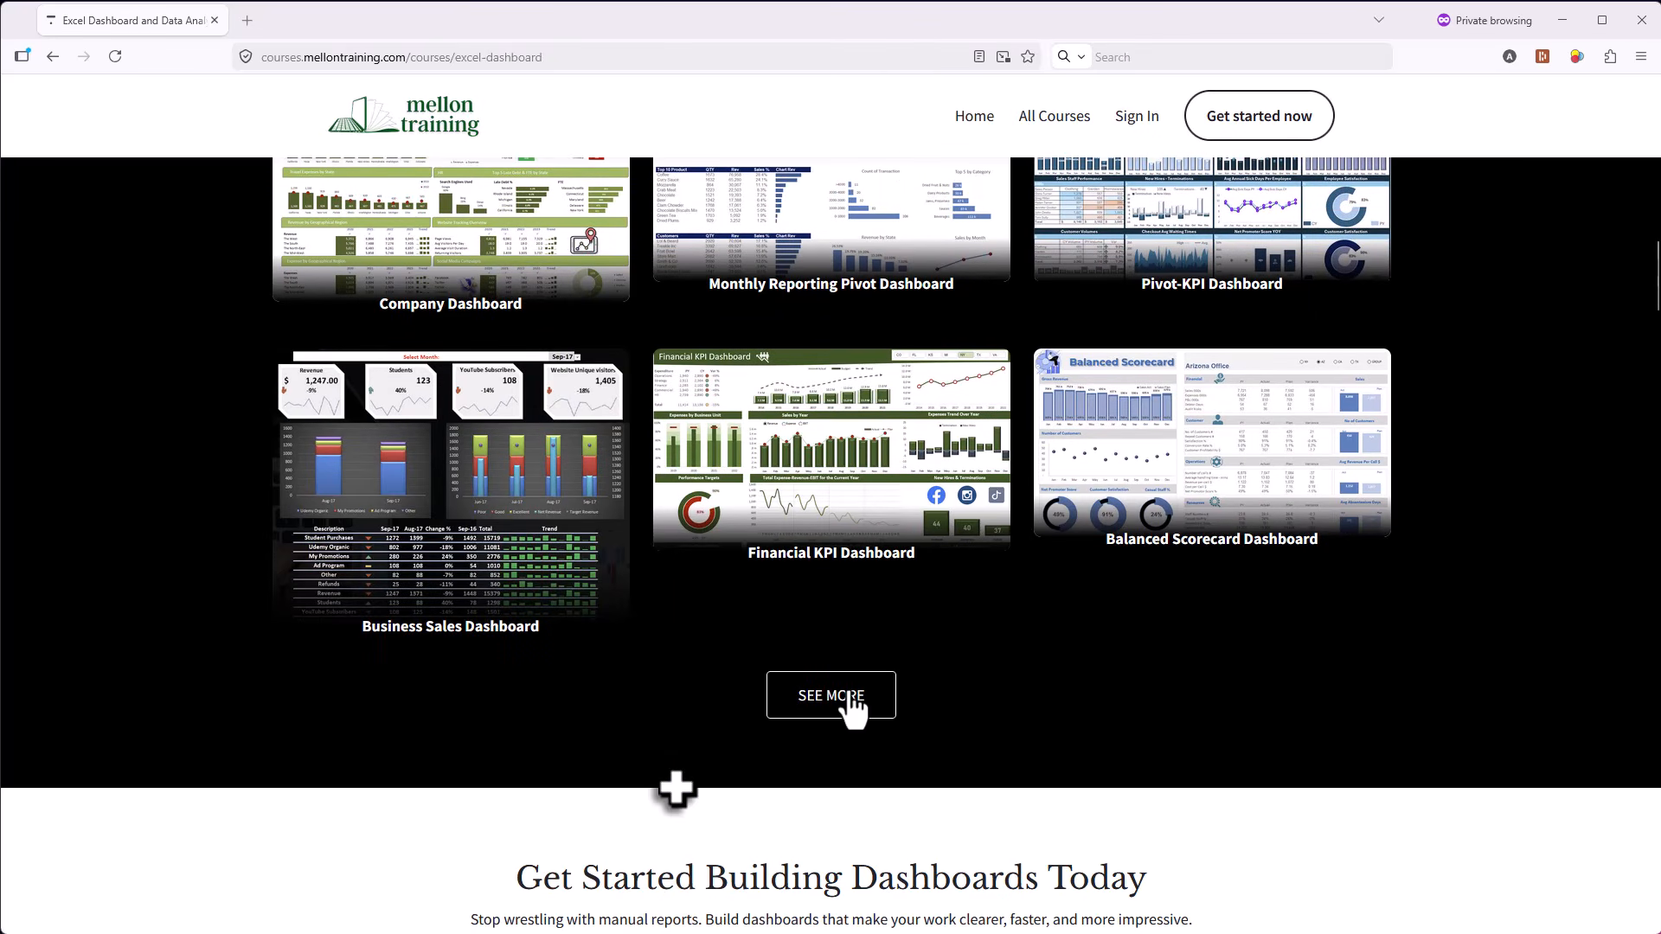
{"action": "left_click", "coordinate": [846, 696]}
{"action": "scroll", "coordinate": [1341, 614], "scroll_direction": "down", "scroll_amount": 3}
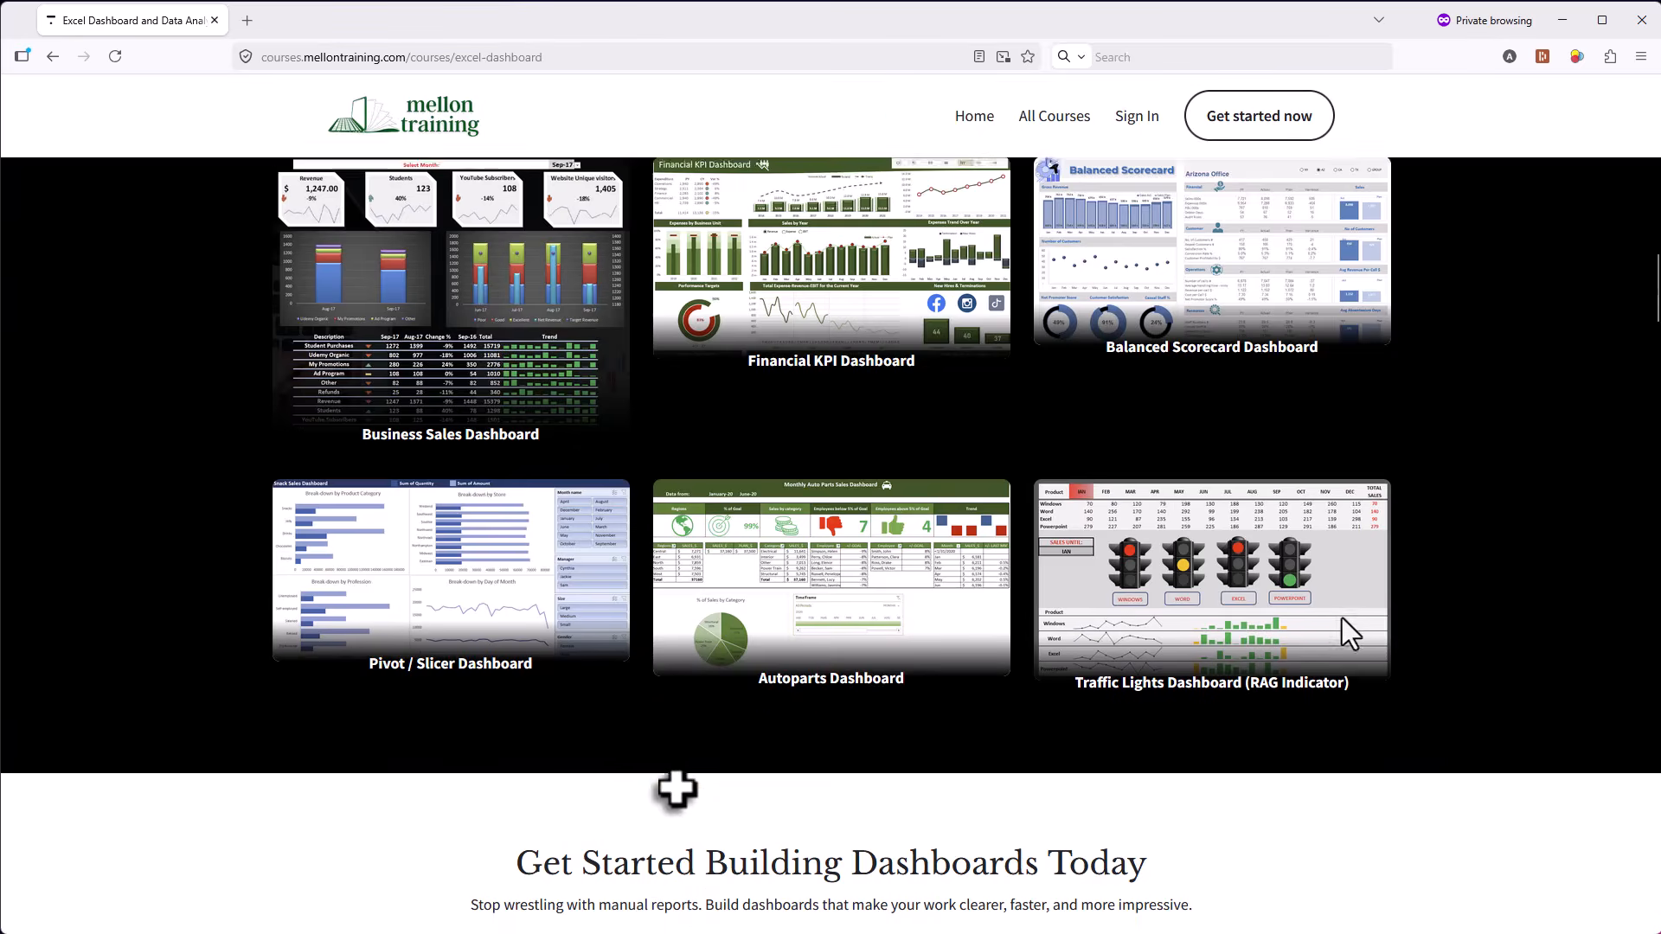
{"action": "scroll", "coordinate": [1342, 618], "scroll_direction": "down", "scroll_amount": 9}
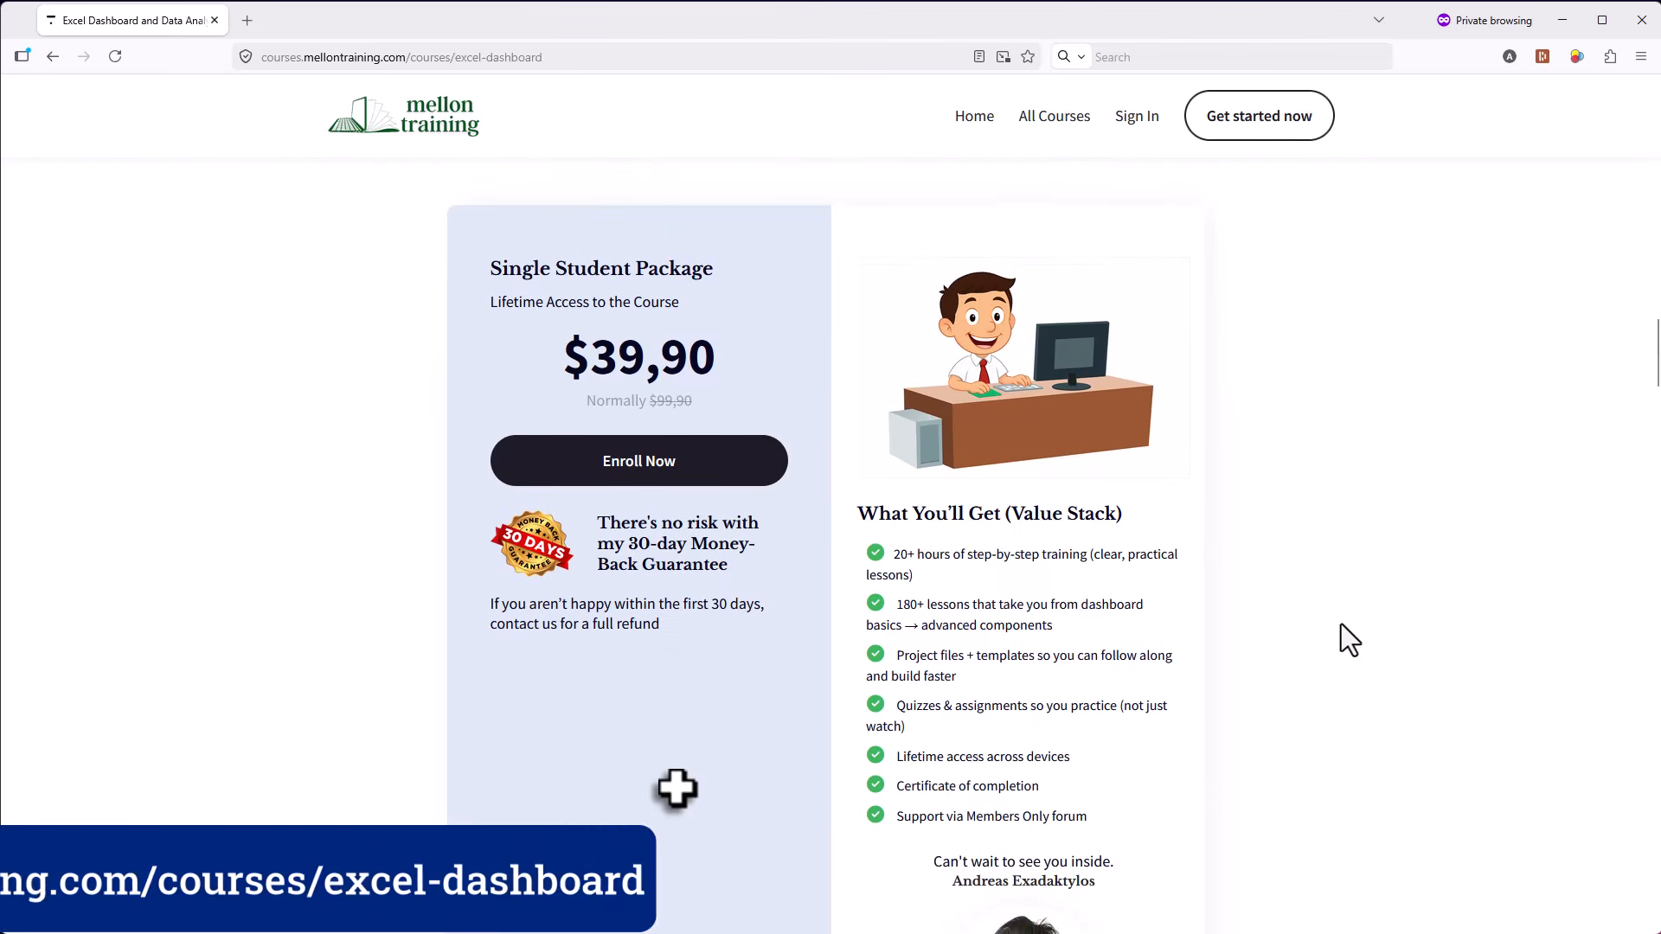
{"action": "scroll", "coordinate": [1341, 624], "scroll_direction": "down", "scroll_amount": 5}
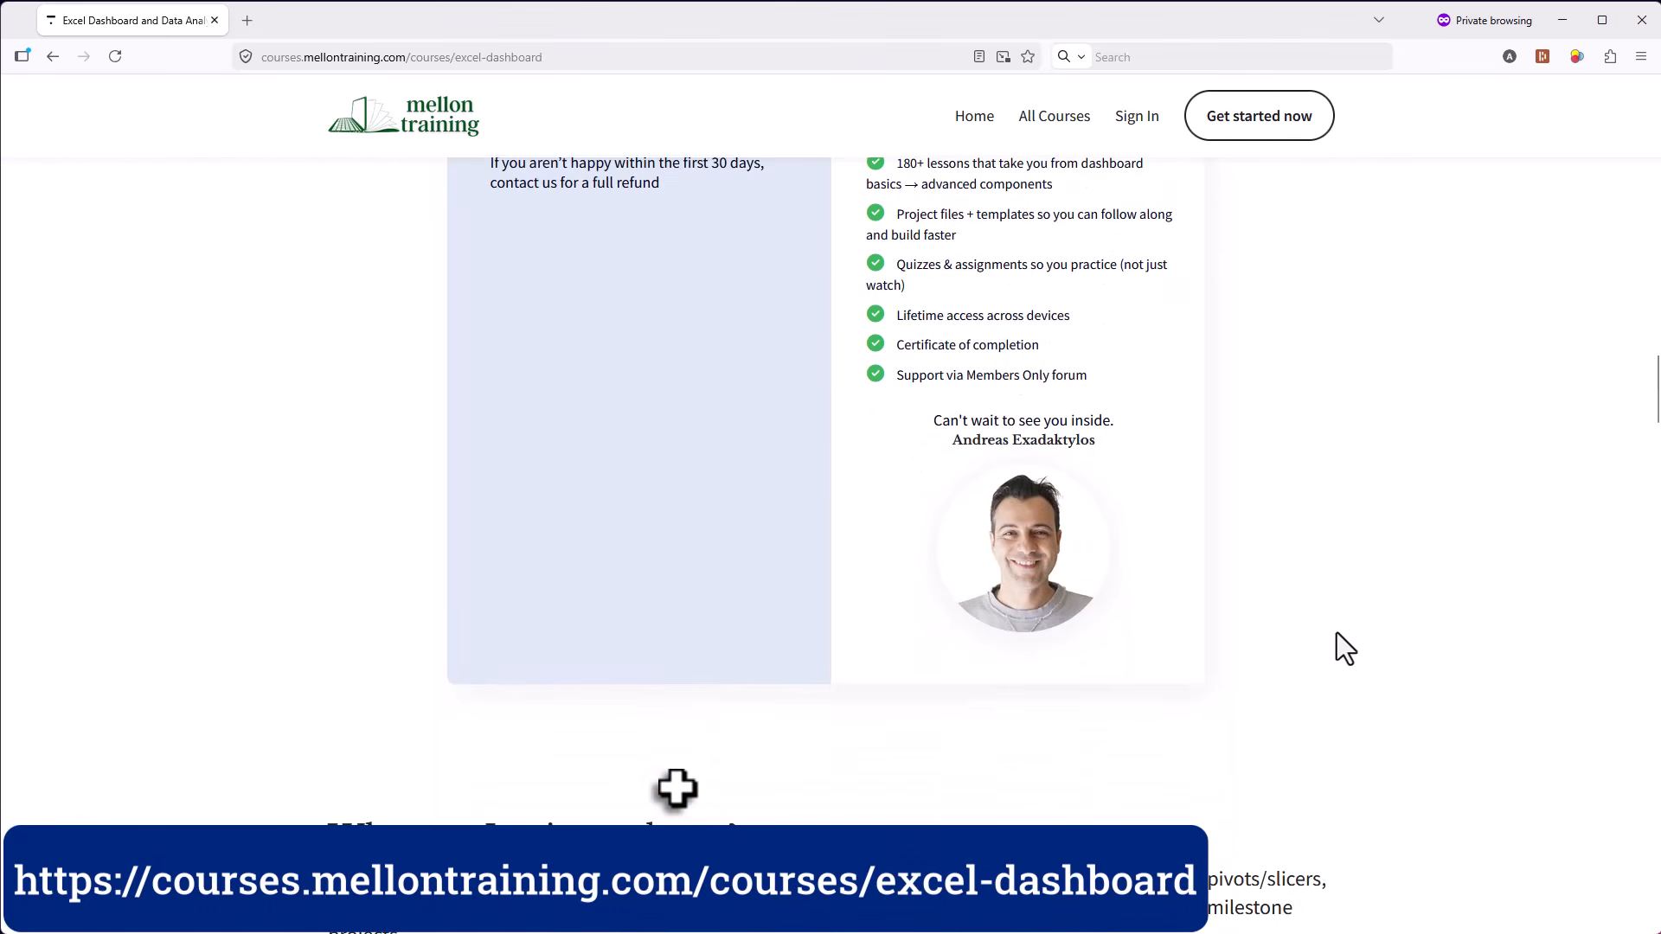
{"action": "scroll", "coordinate": [1337, 632], "scroll_direction": "down", "scroll_amount": 10}
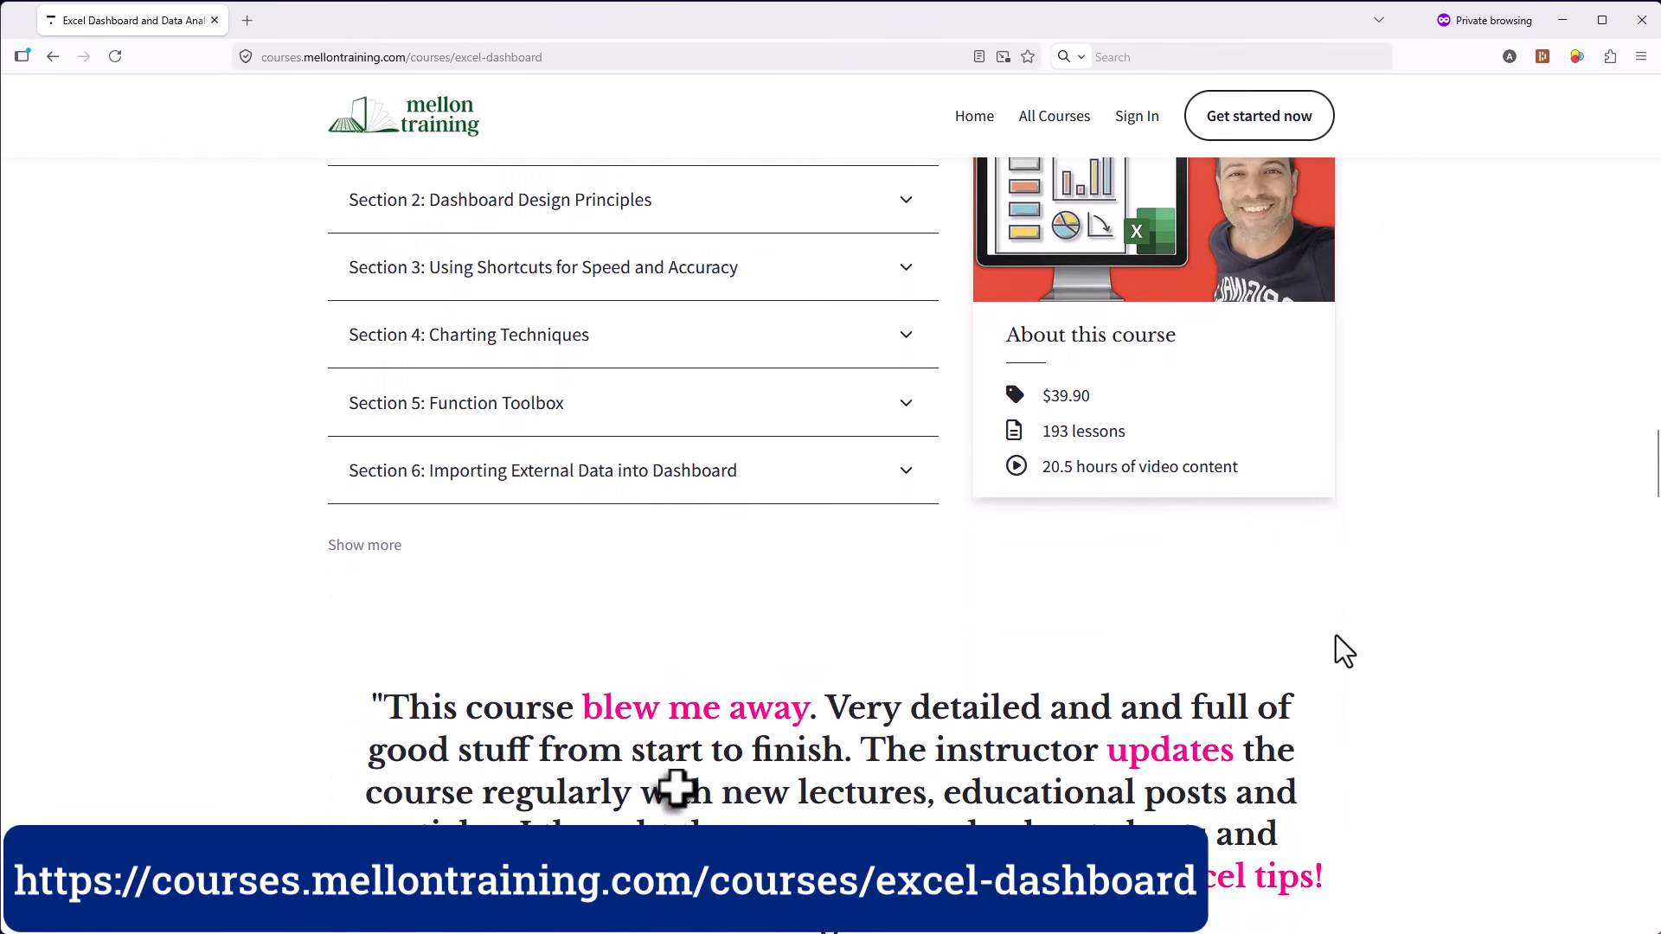
{"action": "scroll", "coordinate": [1337, 636], "scroll_direction": "down", "scroll_amount": 8}
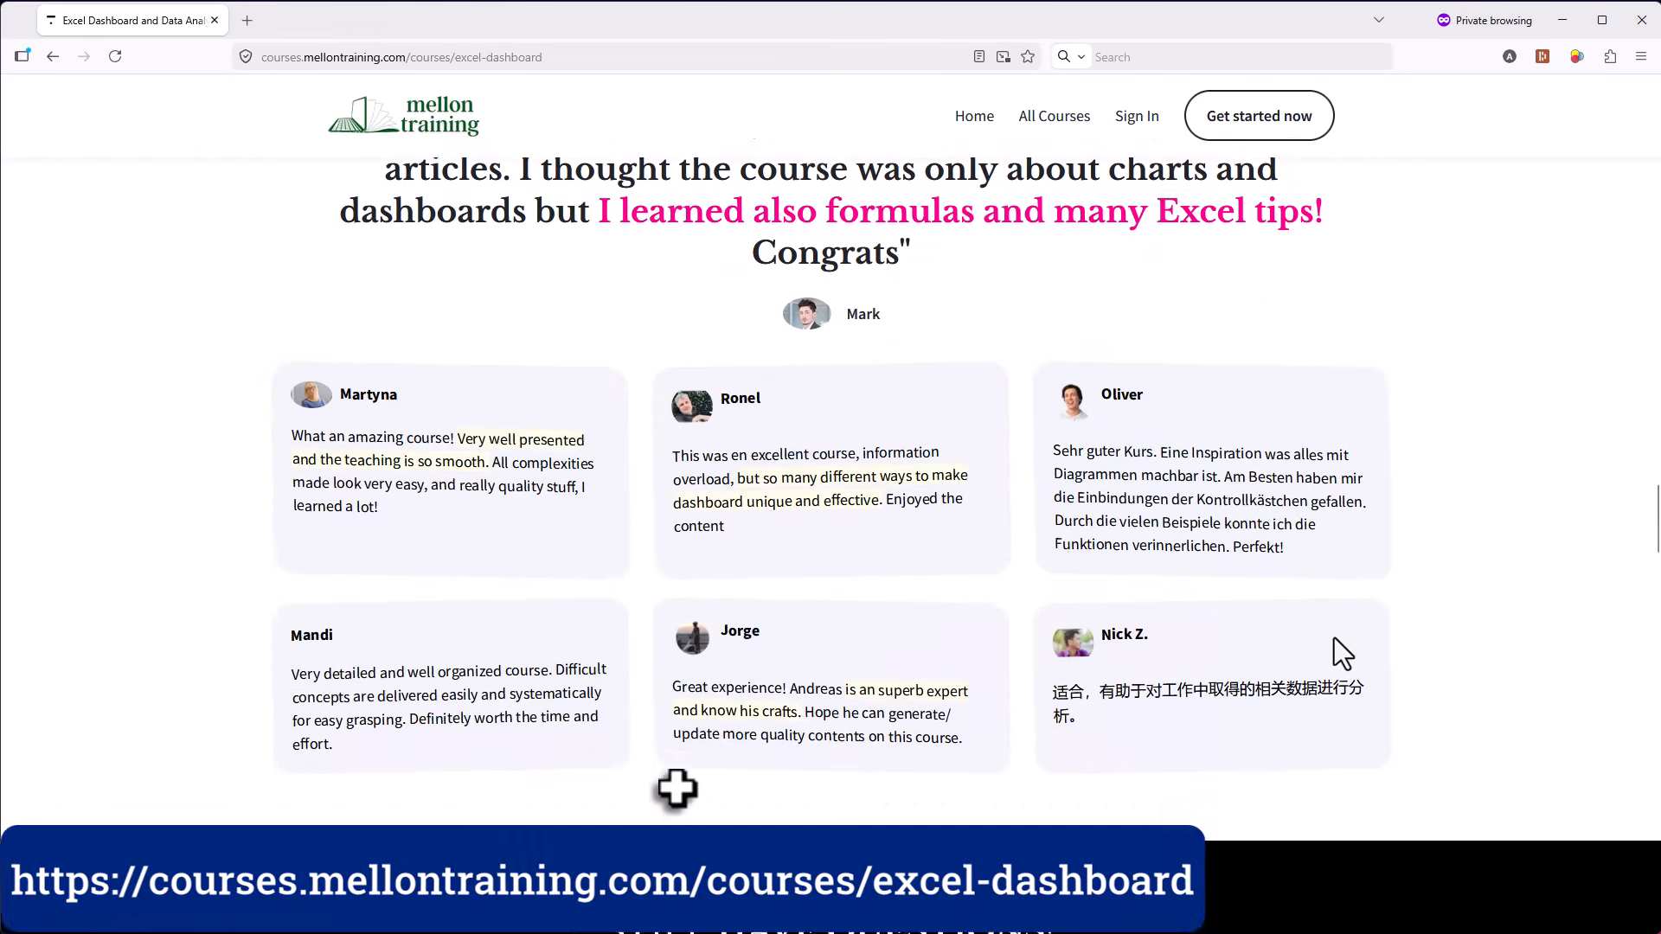
{"action": "scroll", "coordinate": [1332, 635], "scroll_direction": "down", "scroll_amount": 6}
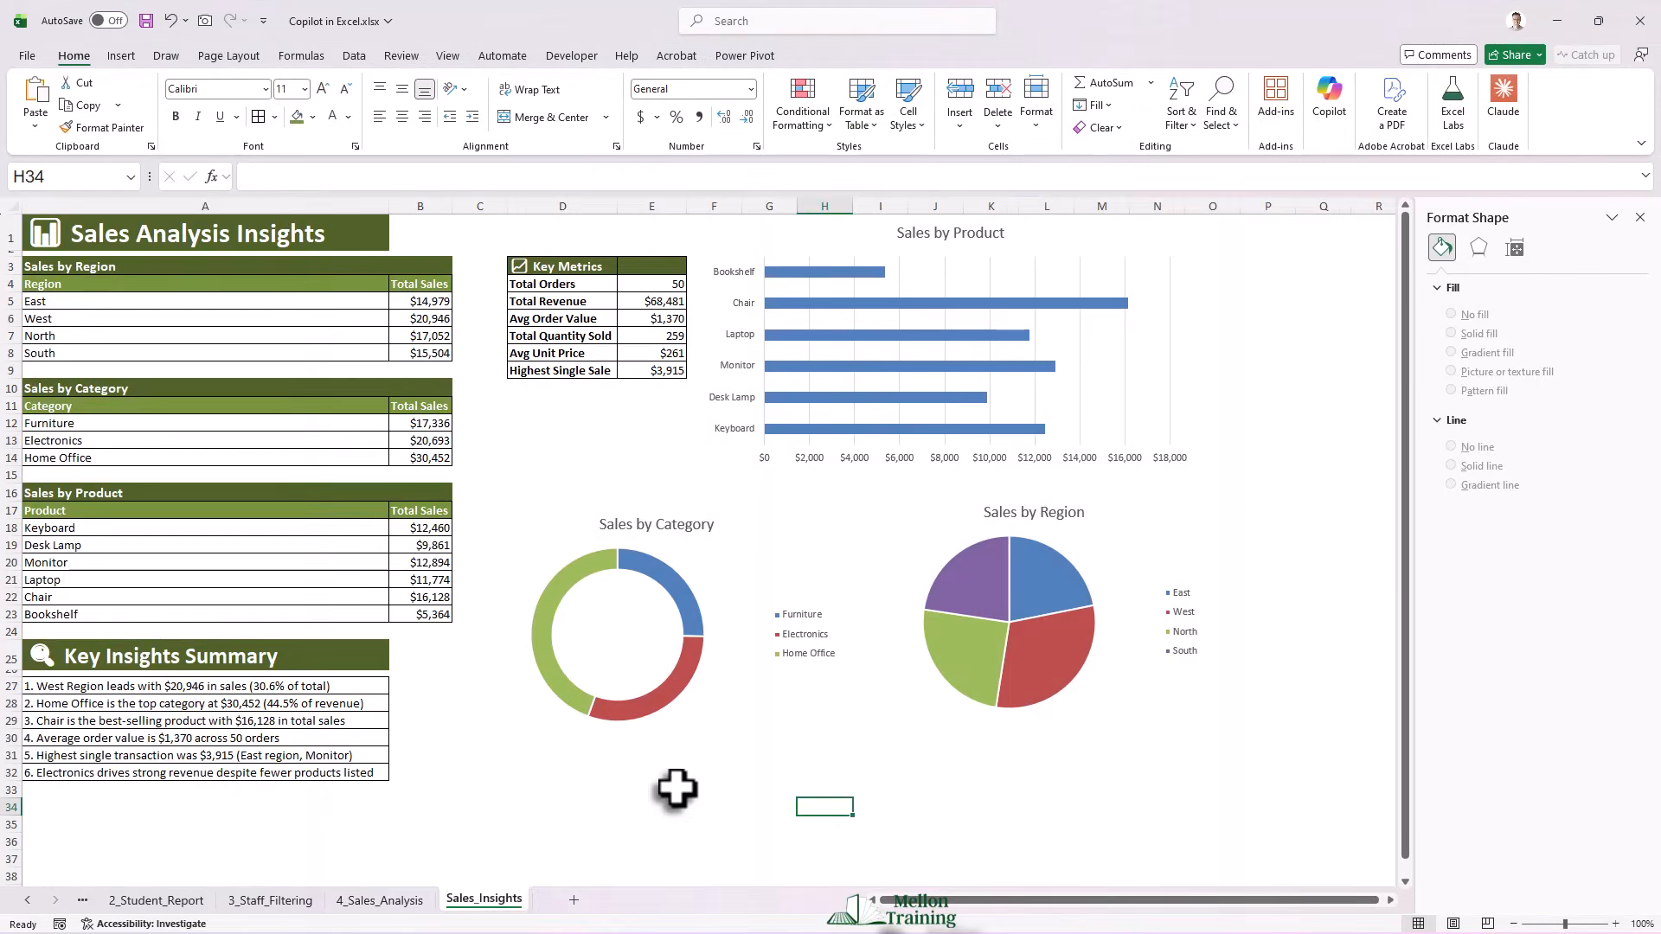